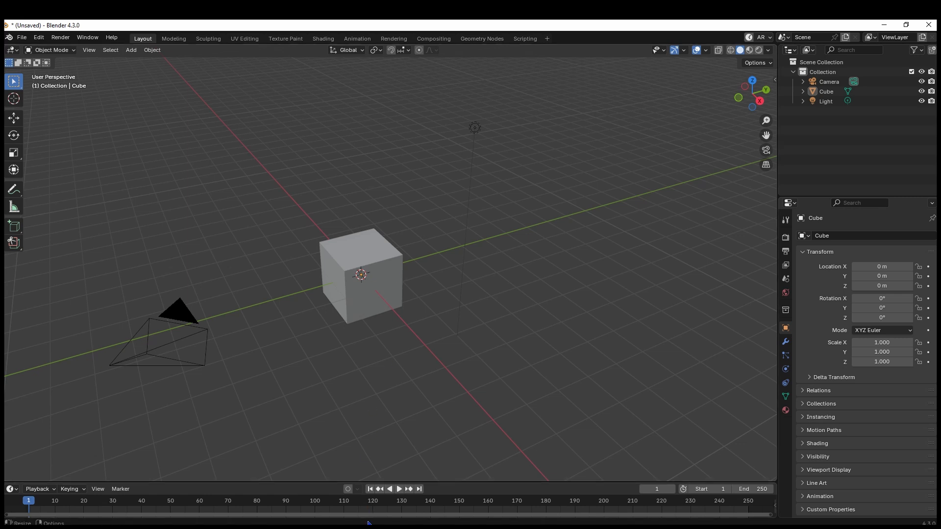
# Delete the default camera and light from the scene, keeping only the cube
pyautogui.moveTo(369, 527)
pyautogui.moveTo(390, 348); pyautogui.dragTo(380, 346, button='middle')
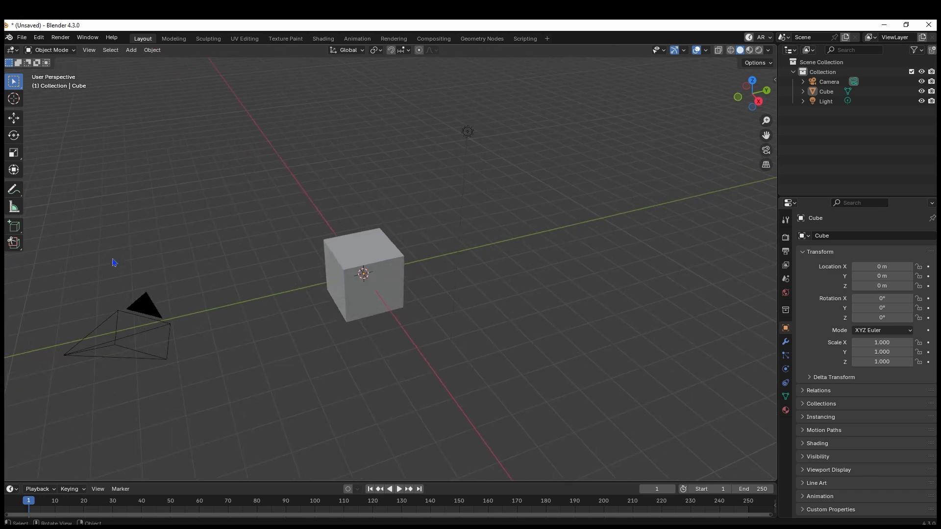
pyautogui.click(146, 306)
pyautogui.keyDown('shift'); pyautogui.click(467, 131); pyautogui.keyUp('shift')
pyautogui.press('Delete')
pyautogui.moveTo(520, 203); pyautogui.dragTo(467, 251, button='middle')
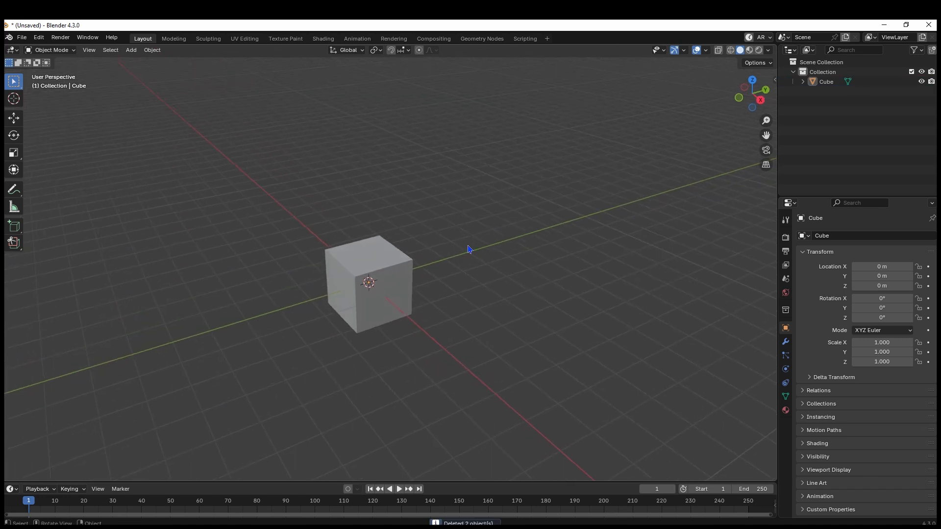
# Add a Subdivision modifier with 3 viewport levels to the cube and show its modifier settings
pyautogui.click(384, 283)
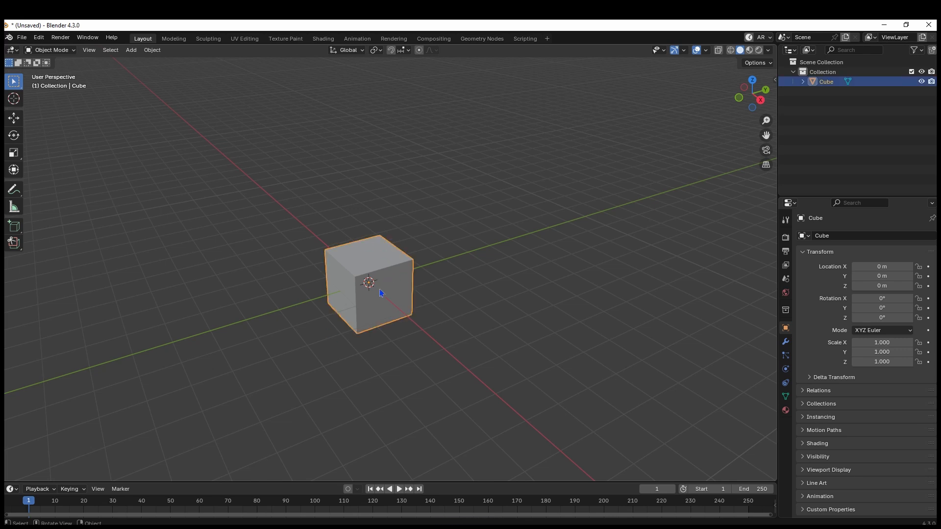
pyautogui.hotkey('ctrl', '2')
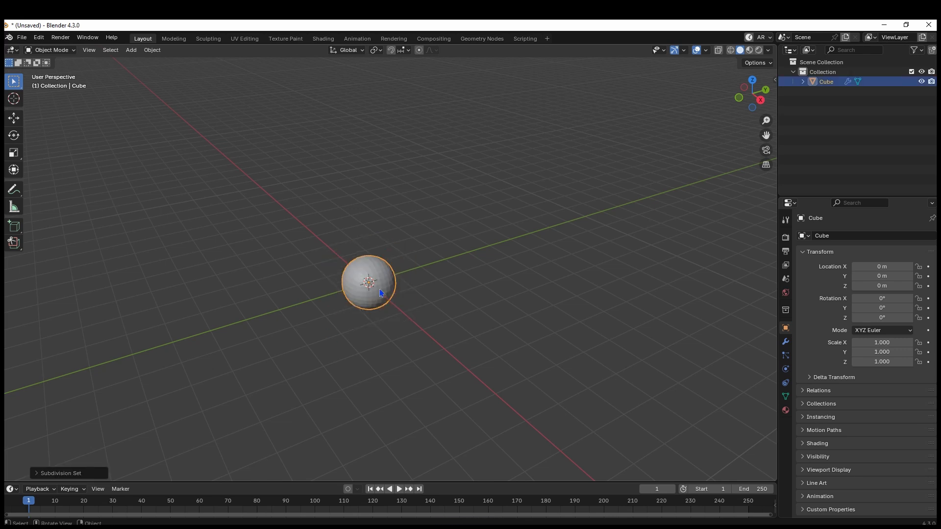
pyautogui.click(786, 344)
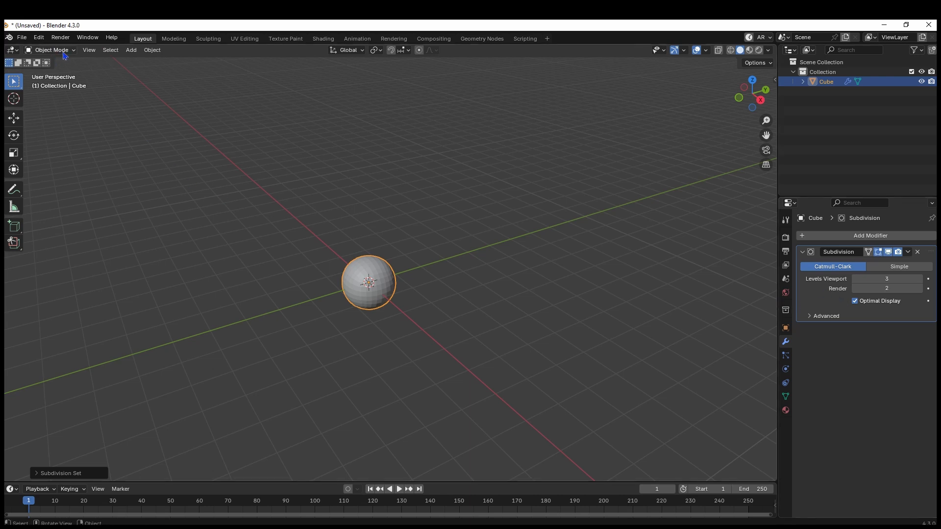
# Enable the Screencast Keys display, deselect the object and hide the viewport sidebar
pyautogui.click(773, 79)
pyautogui.click(770, 162)
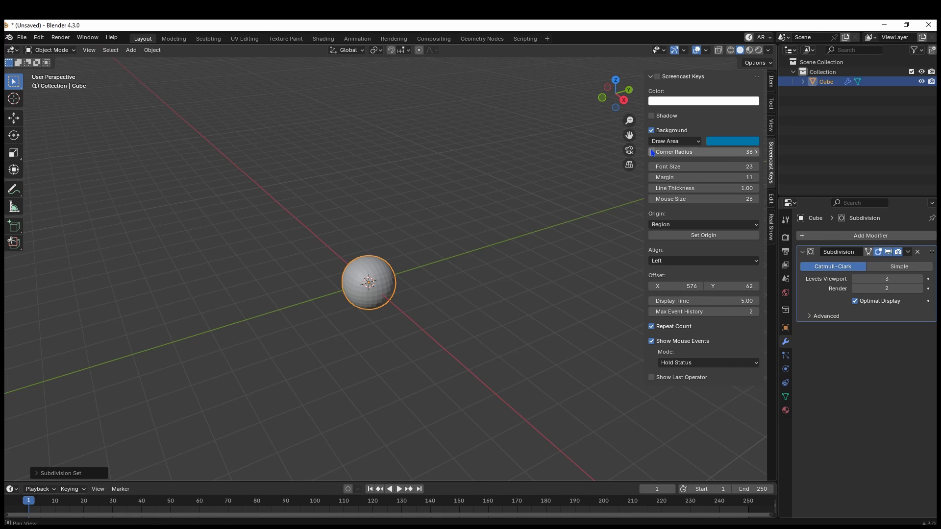
pyautogui.click(657, 79)
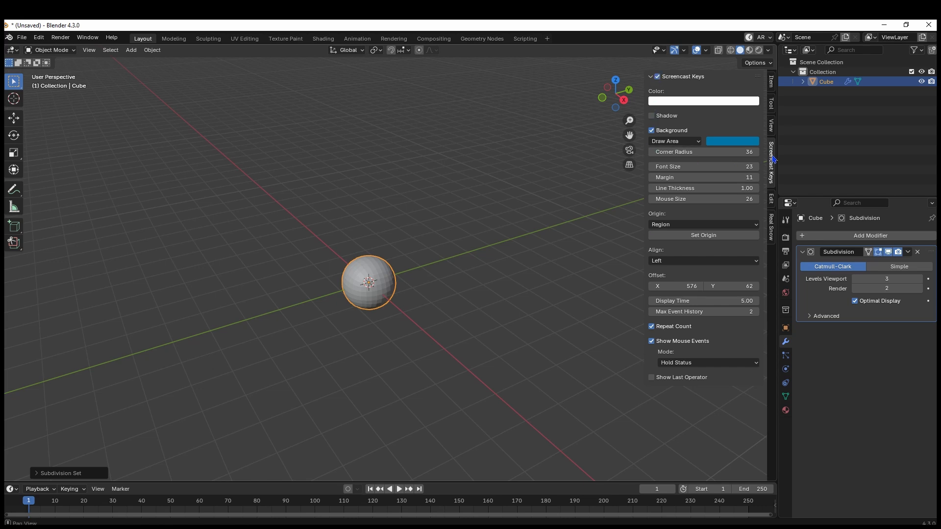
pyautogui.click(571, 184)
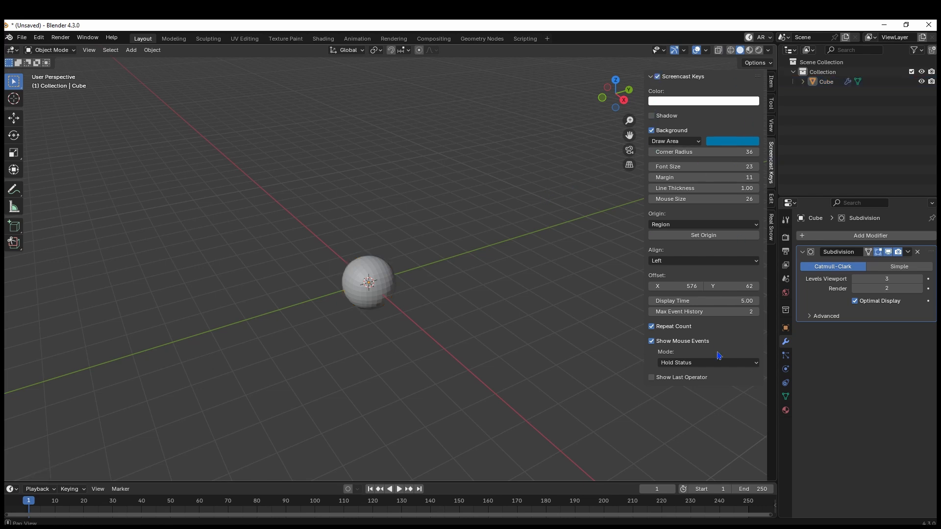
pyautogui.press('n')
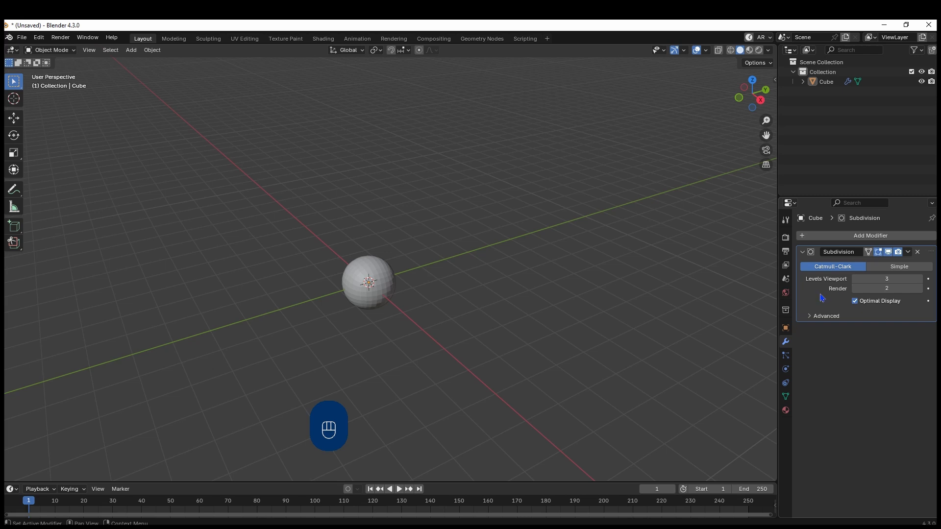
# Apply the Subdivision modifier and set the resulting sphere to Shade Smooth
pyautogui.hotkey('ctrl', 'a')
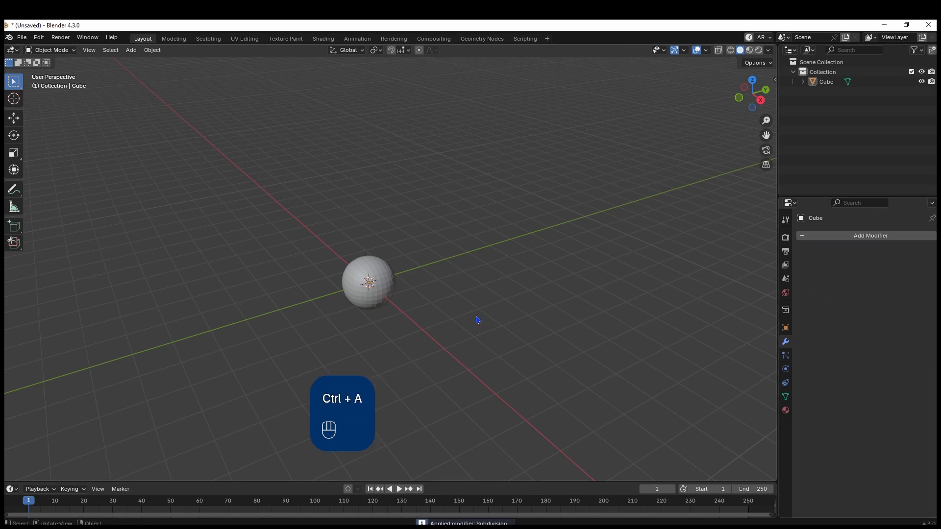
pyautogui.click(376, 305)
pyautogui.scroll(6, 377, 306)
pyautogui.keyDown('shift'); pyautogui.moveTo(387, 287); pyautogui.dragTo(431, 269, button='middle'); pyautogui.keyUp('shift')
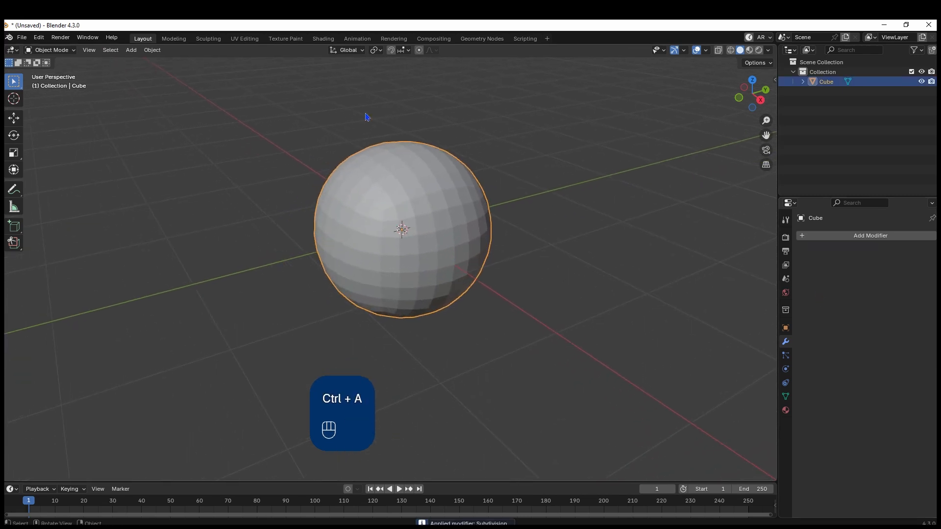
pyautogui.moveTo(441, 232); pyautogui.dragTo(412, 214, button='middle')
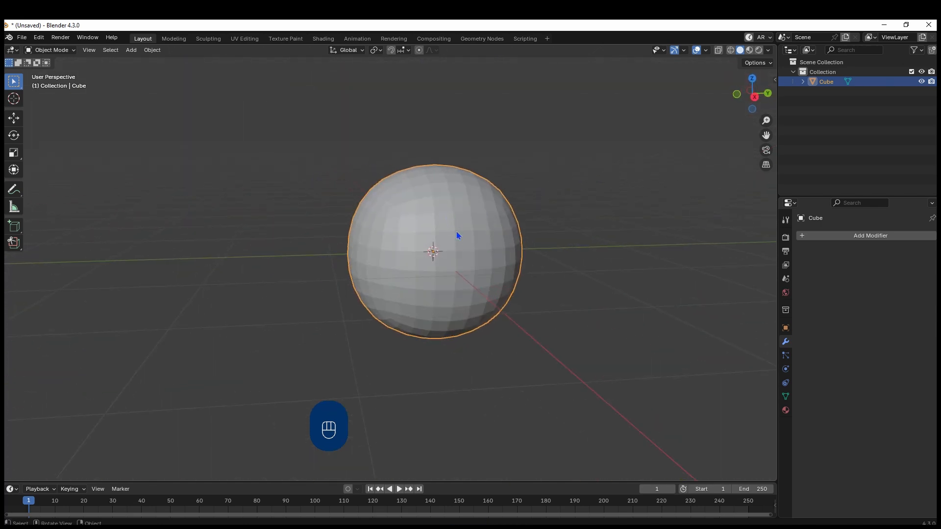
pyautogui.rightClick(364, 260)
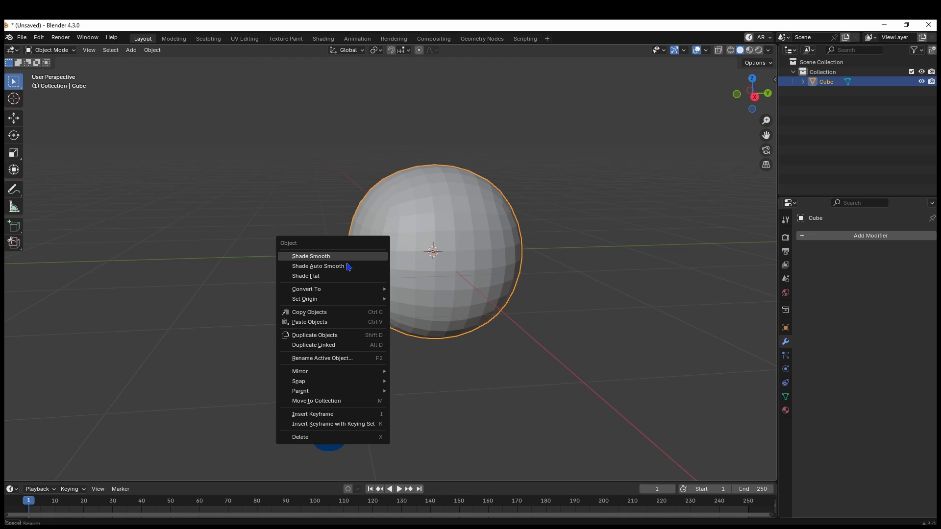
pyautogui.click(294, 255)
pyautogui.moveTo(294, 257); pyautogui.dragTo(324, 285, button='middle')
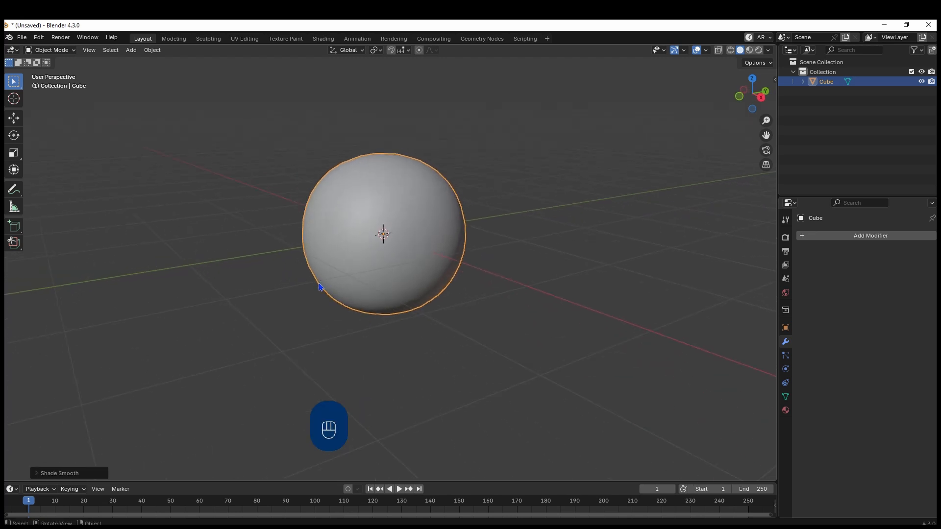
# Show the sphere in right orthographic view with wireframe shading and enter Edit Mode
pyautogui.press('KP_3')
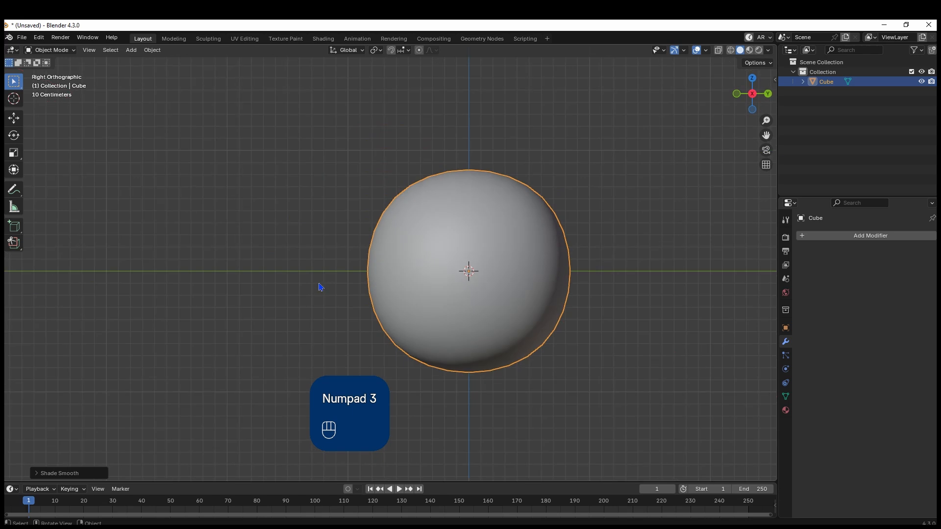
pyautogui.moveTo(411, 346)
pyautogui.keyDown('shift'); pyautogui.mouseDown(button='middle')
pyautogui.moveTo(472, 290)
pyautogui.moveTo(522, 323)
pyautogui.mouseUp(button='middle'); pyautogui.keyUp('shift')
pyautogui.press('z')
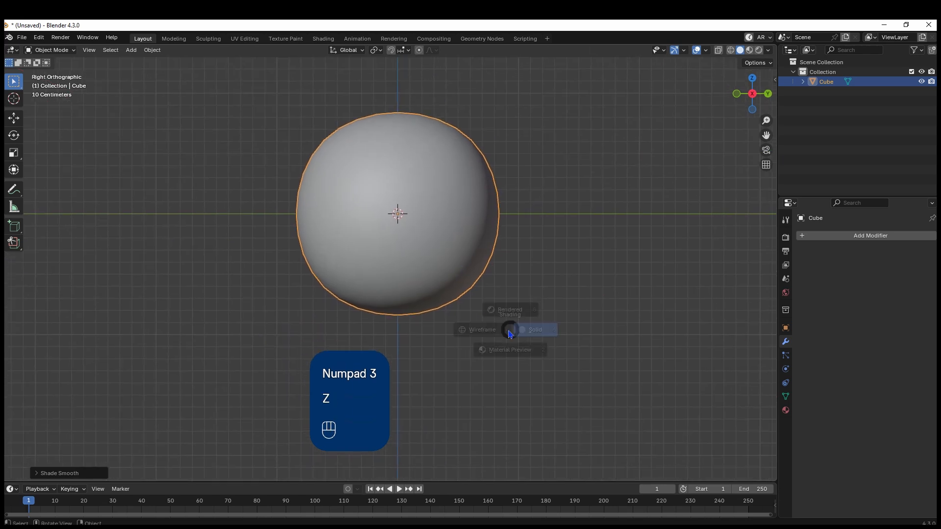
pyautogui.click(416, 336)
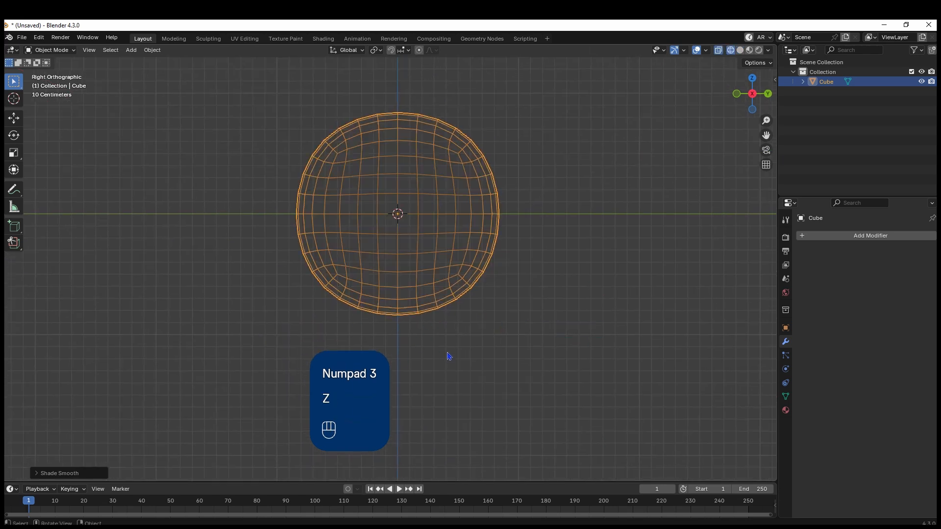
pyautogui.press('Tab')
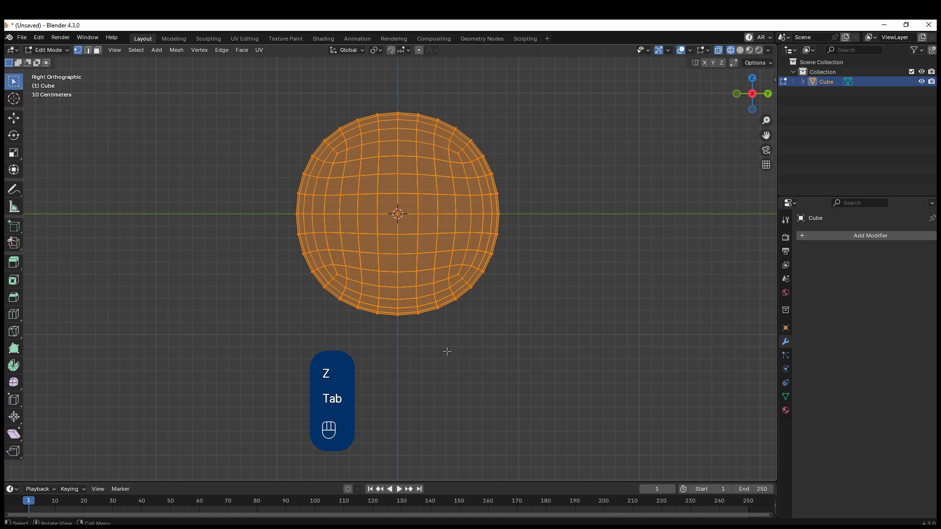
# In face select mode, box-select the sphere's lower half plus the face row just above the equator
pyautogui.press('3')
pyautogui.moveTo(627, 331); pyautogui.dragTo(134, 199)
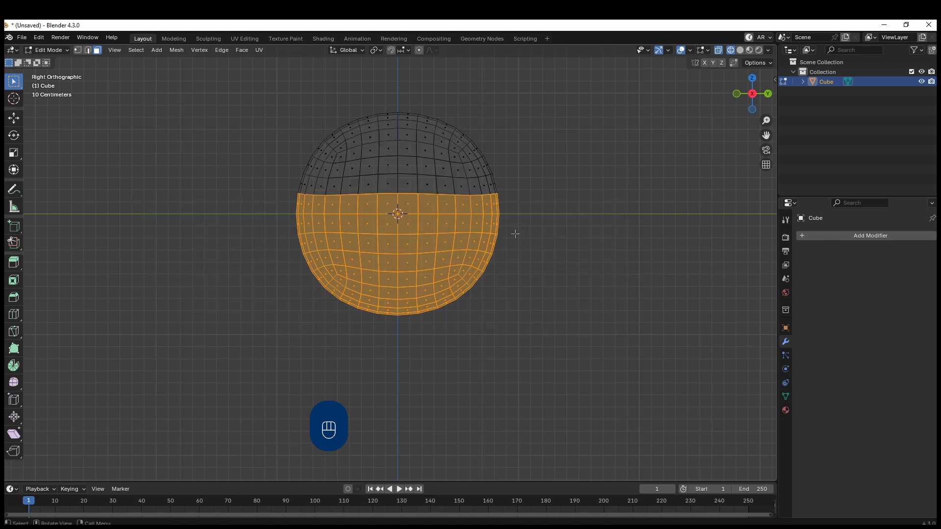
pyautogui.moveTo(566, 252); pyautogui.dragTo(547, 254, button='middle')
pyautogui.press('KP_3')
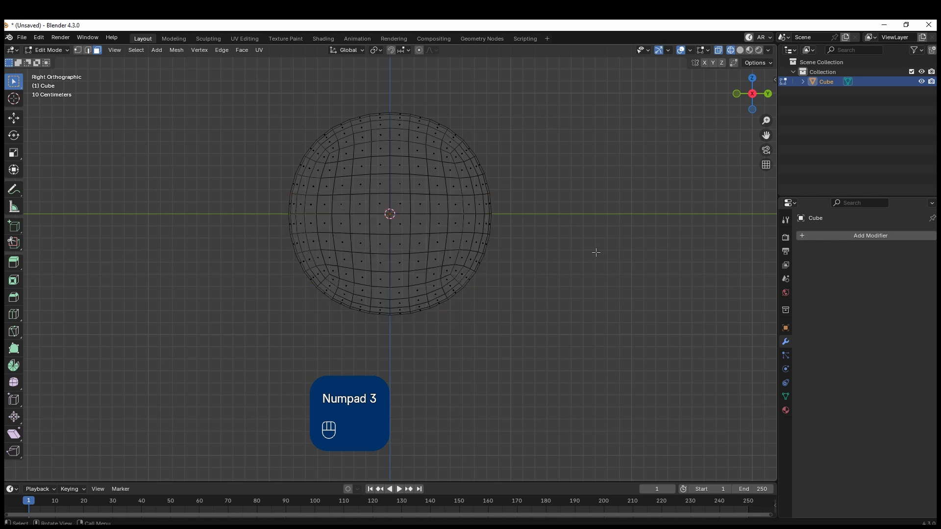
# Try box-selecting the same lower faces in solid shading, and undo the selection
pyautogui.press('z')
pyautogui.click(634, 239)
pyautogui.press('3')
pyautogui.moveTo(609, 360); pyautogui.dragTo(139, 198)
pyautogui.moveTo(327, 249); pyautogui.dragTo(232, 229, button='middle')
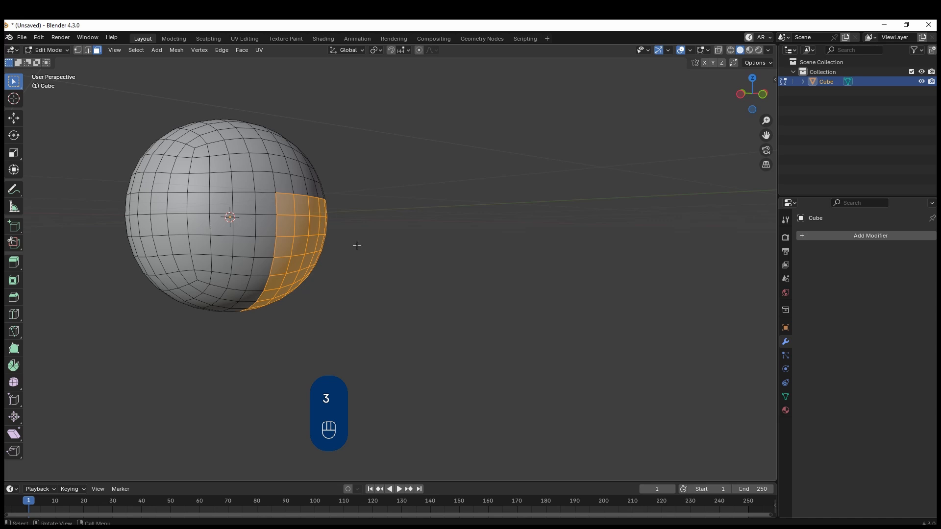
pyautogui.hotkey('ctrl', 'z')
# In right wireframe view, delete the faces of the sphere's lower half and the row just above the equator
pyautogui.press('KP_3')
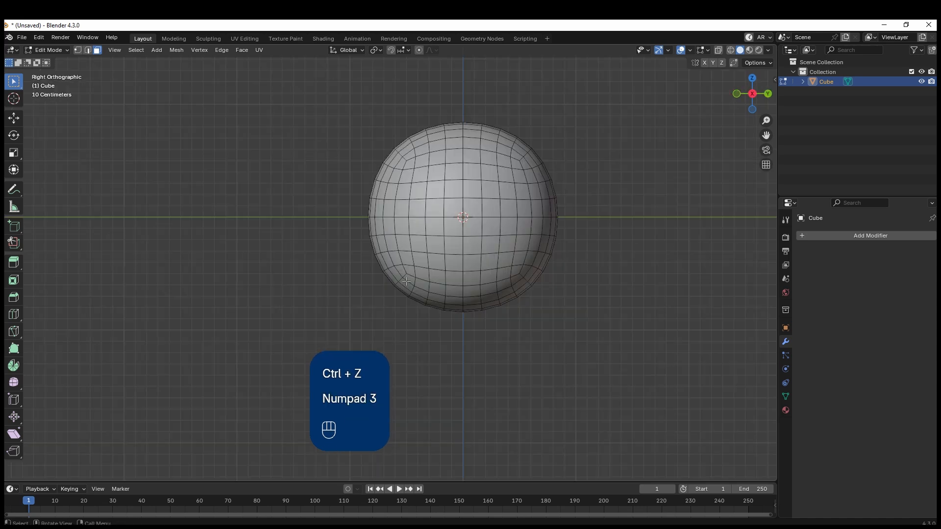
pyautogui.press('z')
pyautogui.click(452, 314)
pyautogui.keyDown('shift'); pyautogui.moveTo(584, 335); pyautogui.dragTo(331, 197); pyautogui.keyUp('shift')
pyautogui.keyDown('shift'); pyautogui.moveTo(522, 280); pyautogui.dragTo(408, 268, button='middle'); pyautogui.keyUp('shift')
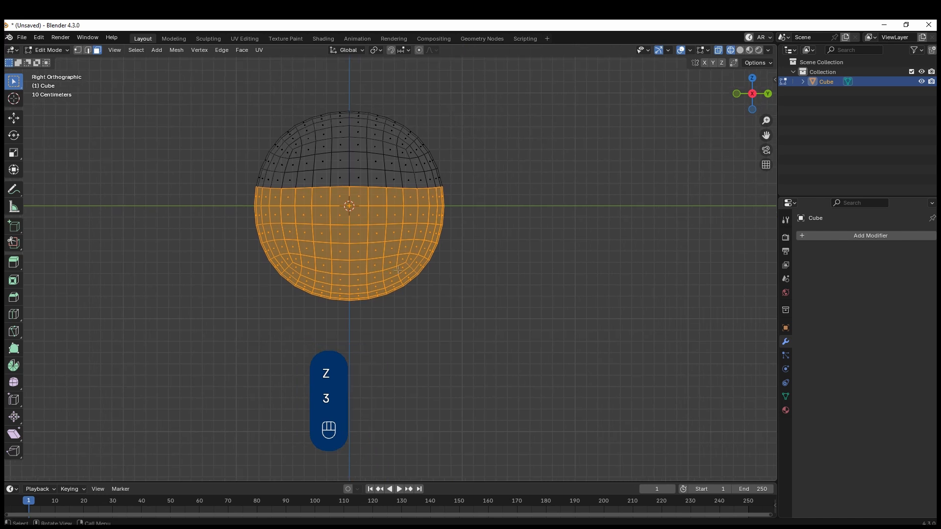
pyautogui.press('x')
pyautogui.click(365, 279)
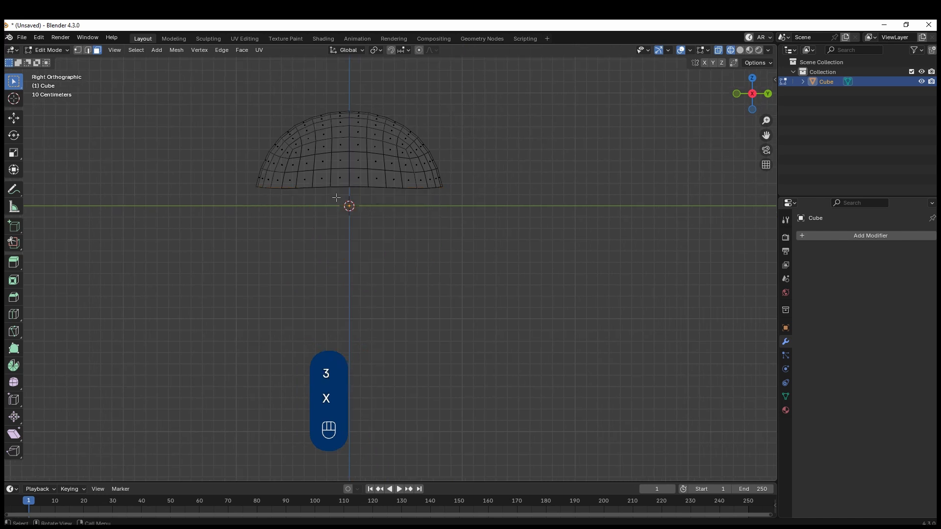
# Flatten the edge loop around the dome's open bottom by scaling it to 0 along Z
pyautogui.scroll(2, 349, 187)
pyautogui.keyDown('shift'); pyautogui.moveTo(350, 186); pyautogui.dragTo(375, 235, button='middle'); pyautogui.keyUp('shift')
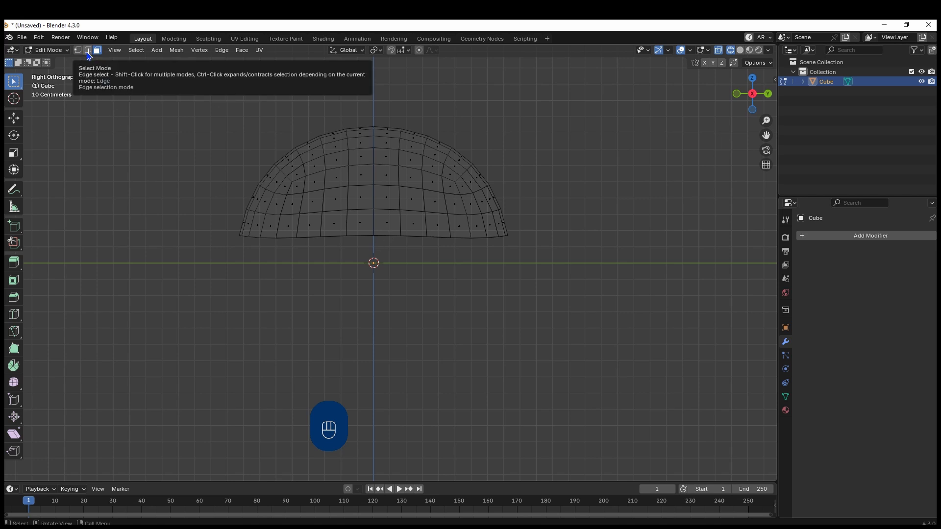
pyautogui.press('2')
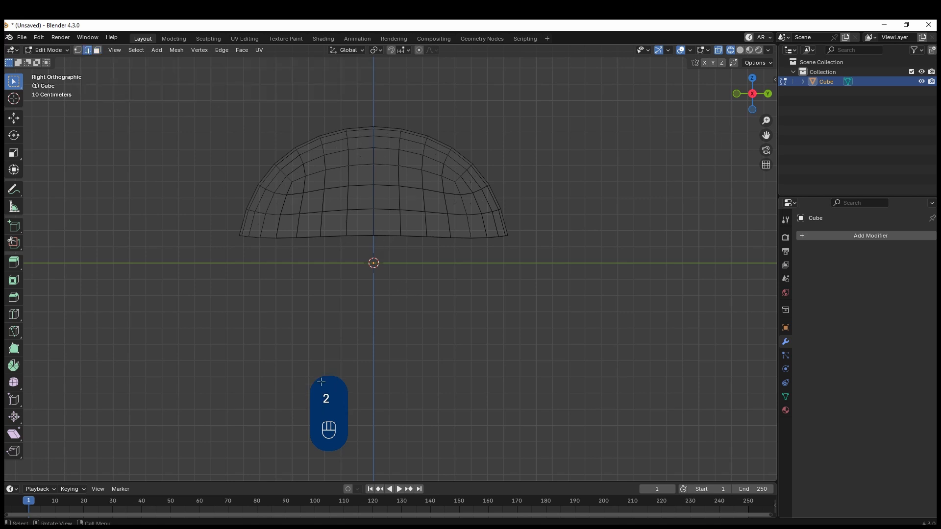
pyautogui.keyDown('alt'); pyautogui.click(360, 234); pyautogui.keyUp('alt')
pyautogui.moveTo(370, 258); pyautogui.dragTo(301, 250, button='middle')
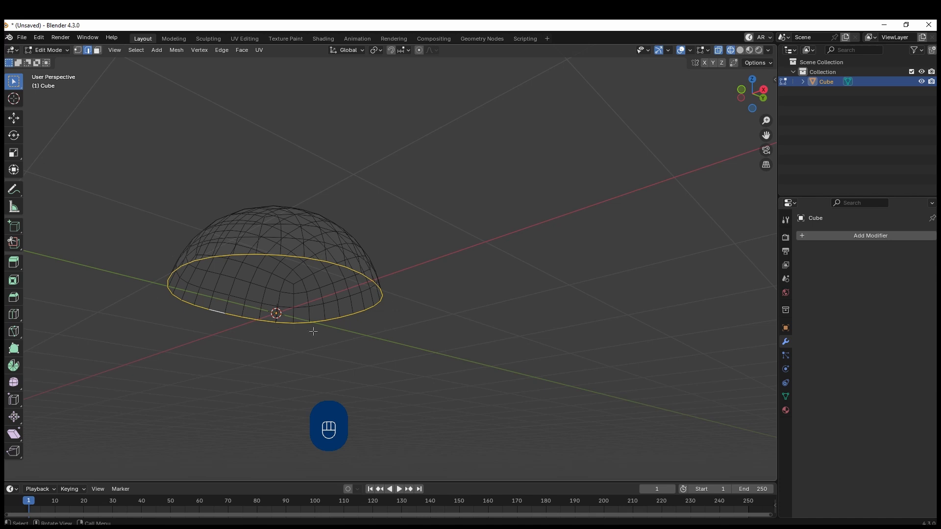
pyautogui.moveTo(313, 332); pyautogui.dragTo(318, 338, button='middle')
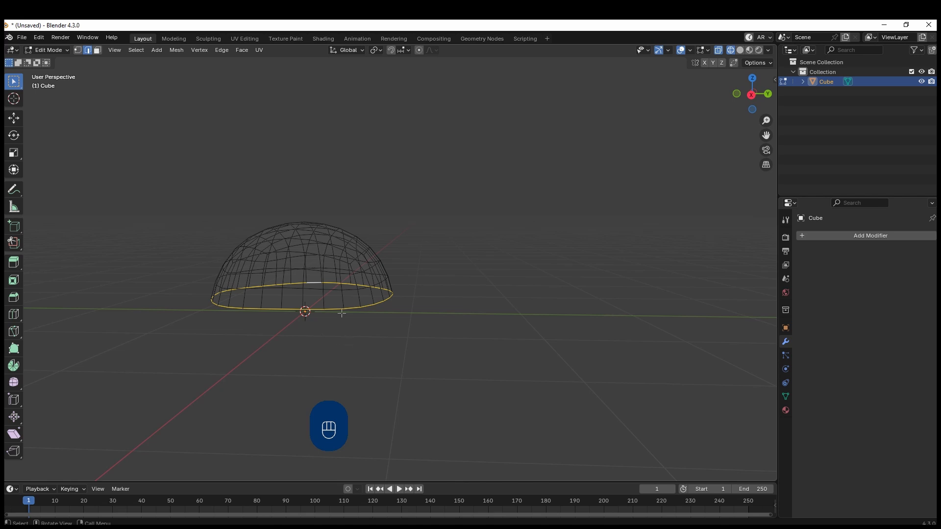
pyautogui.press('KP_3')
pyautogui.press('s')
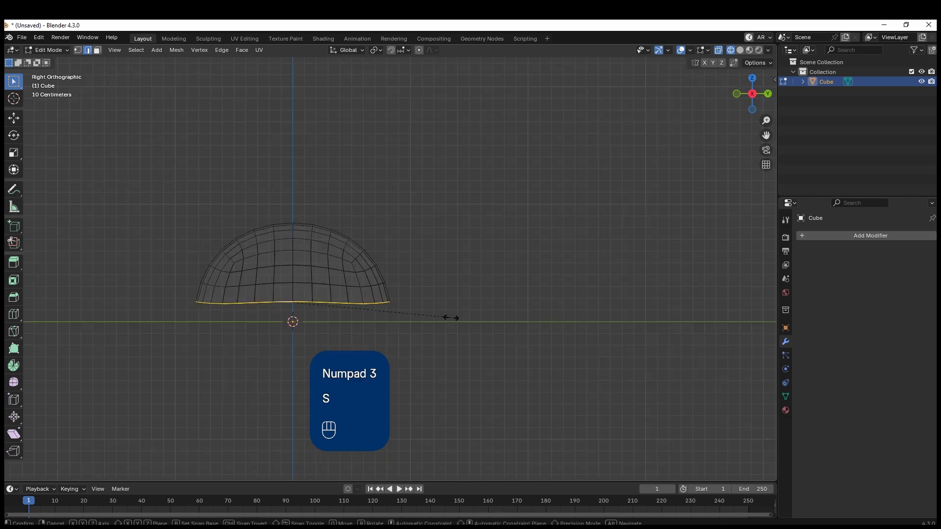
pyautogui.press('z')
pyautogui.press('0')
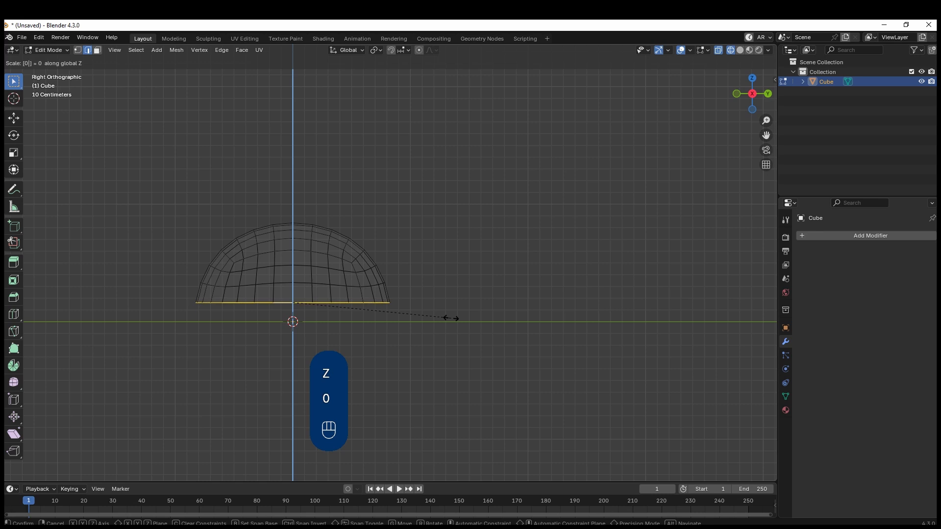
pyautogui.click(462, 312)
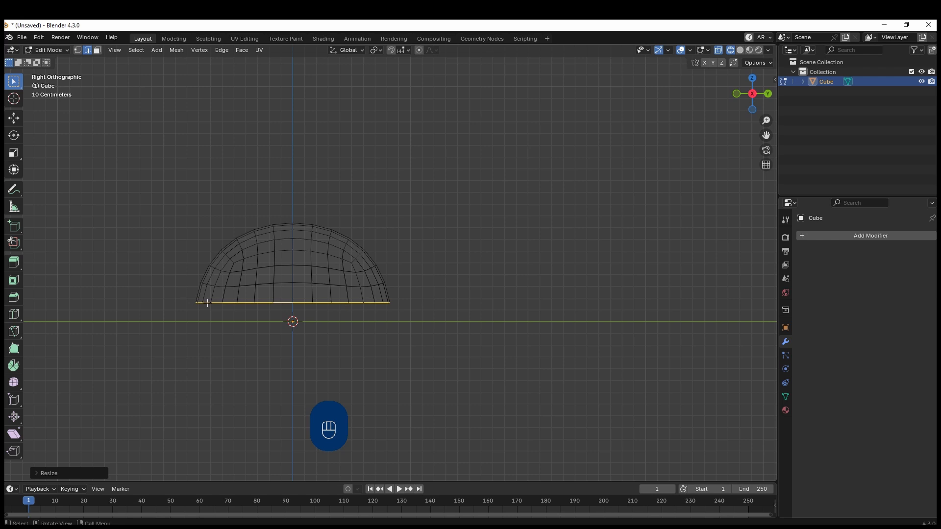
# Extrude the dome's bottom edge loop and scale it outward to form a flat brim
pyautogui.moveTo(351, 307); pyautogui.dragTo(407, 317, button='middle')
pyautogui.press('e')
pyautogui.press('s')
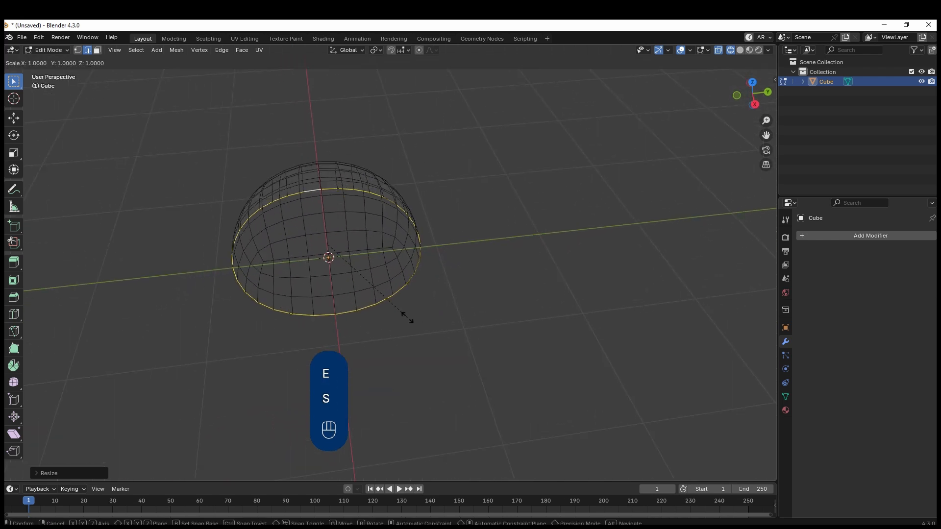
pyautogui.click(444, 346)
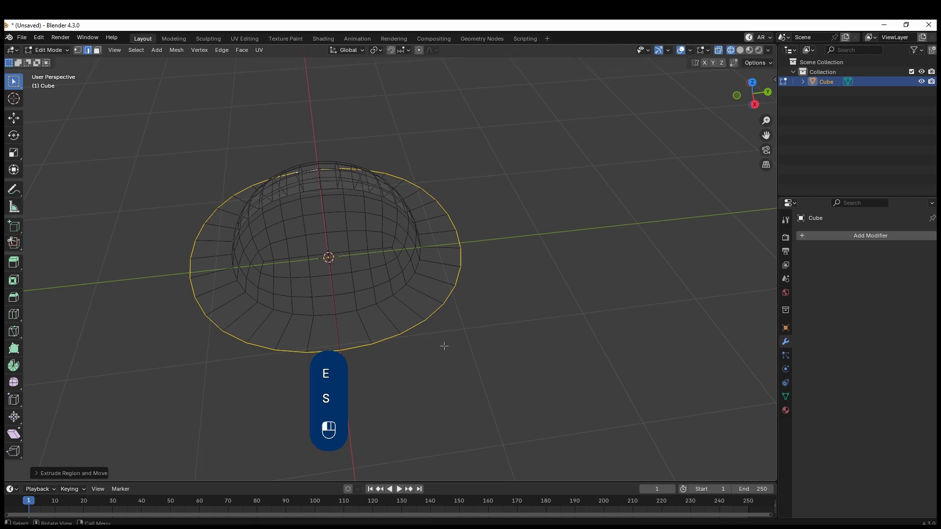
# Make the edge loop where the dome meets the brim circular with the LoopTools Circle operation
pyautogui.press('2')
pyautogui.keyDown('alt'); pyautogui.click(403, 293); pyautogui.keyUp('alt')
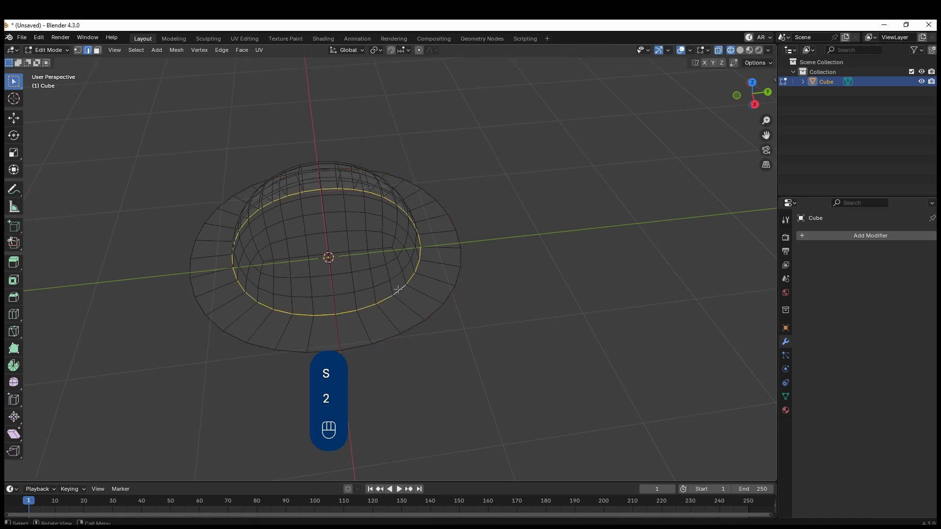
pyautogui.rightClick(398, 289)
pyautogui.moveTo(395, 205)
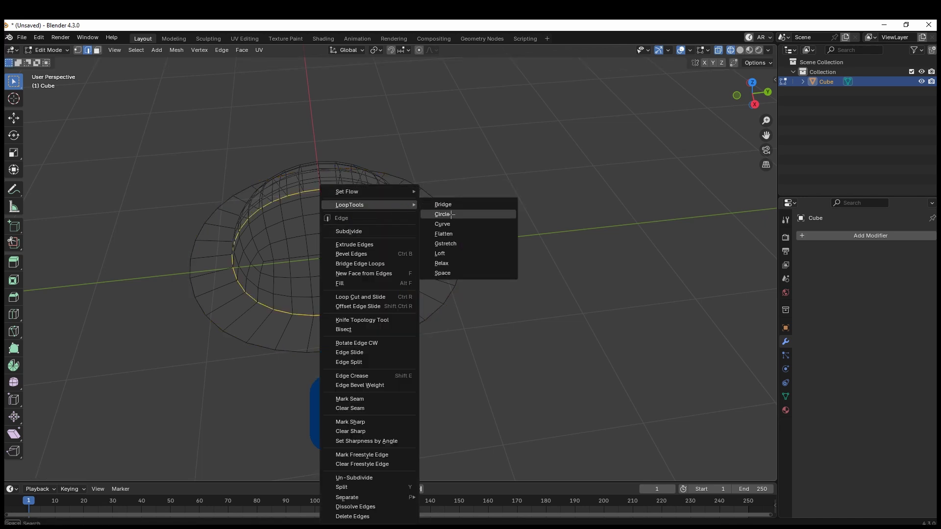
pyautogui.click(444, 214)
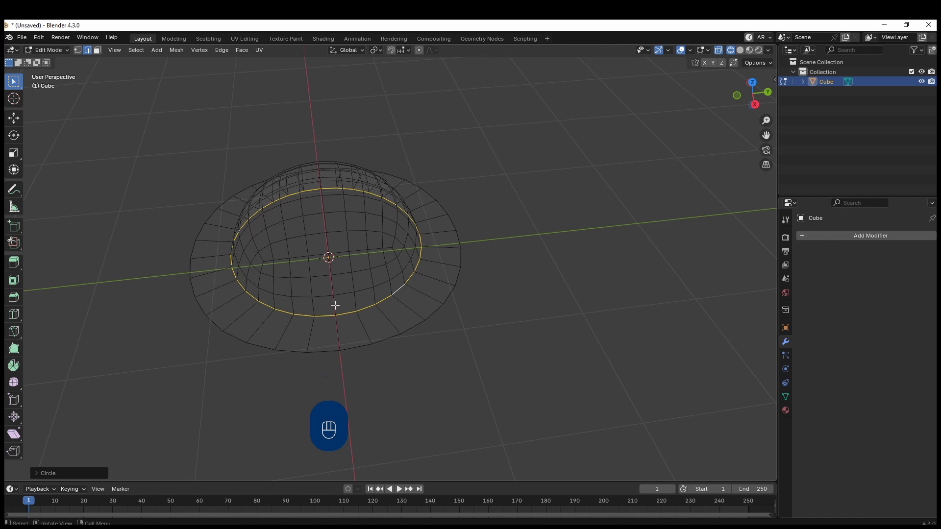
# Search the add-on preferences for "loop" to check the LoopTools add-on, and close the preferences
pyautogui.click(39, 38)
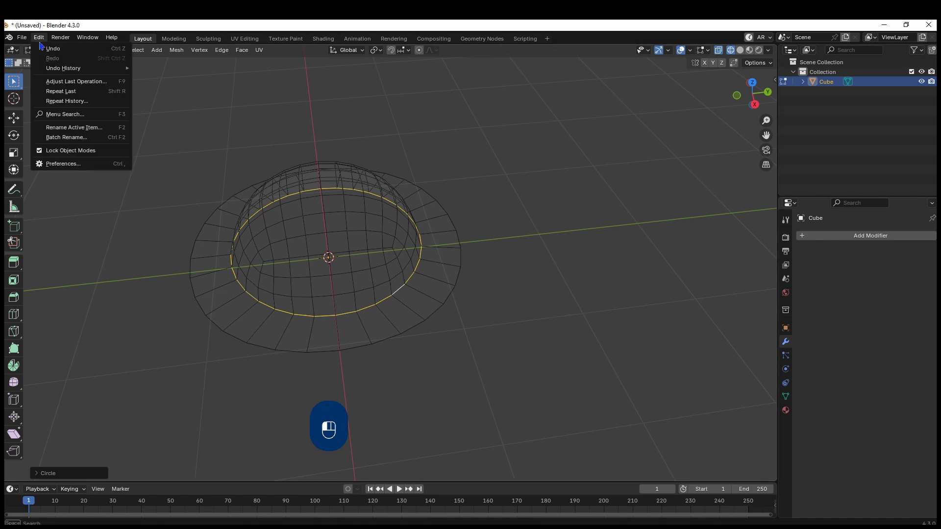
pyautogui.click(64, 166)
pyautogui.click(30, 131)
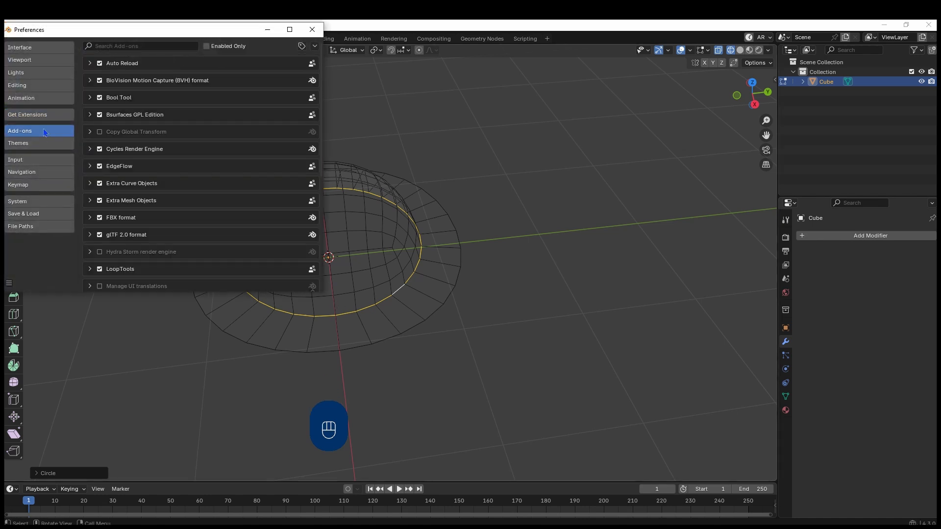
pyautogui.click(146, 48)
pyautogui.write('loop')
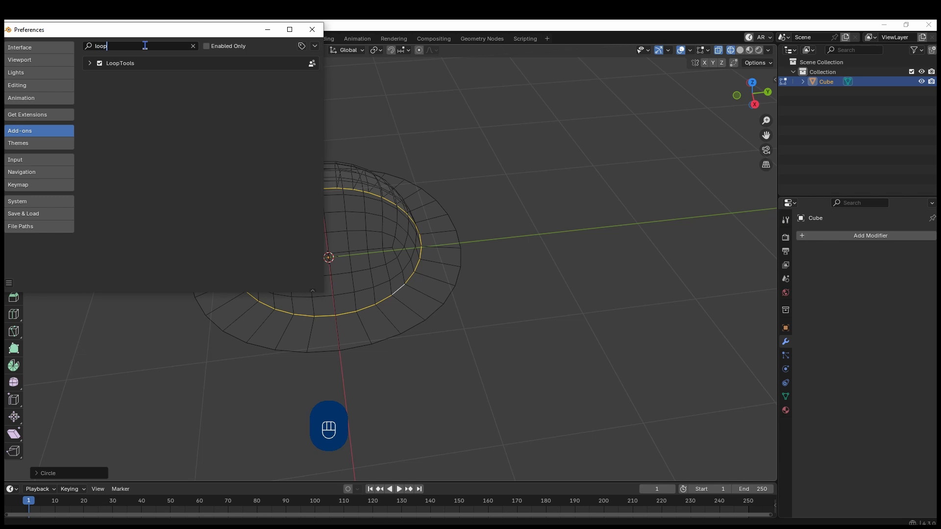
pyautogui.click(312, 29)
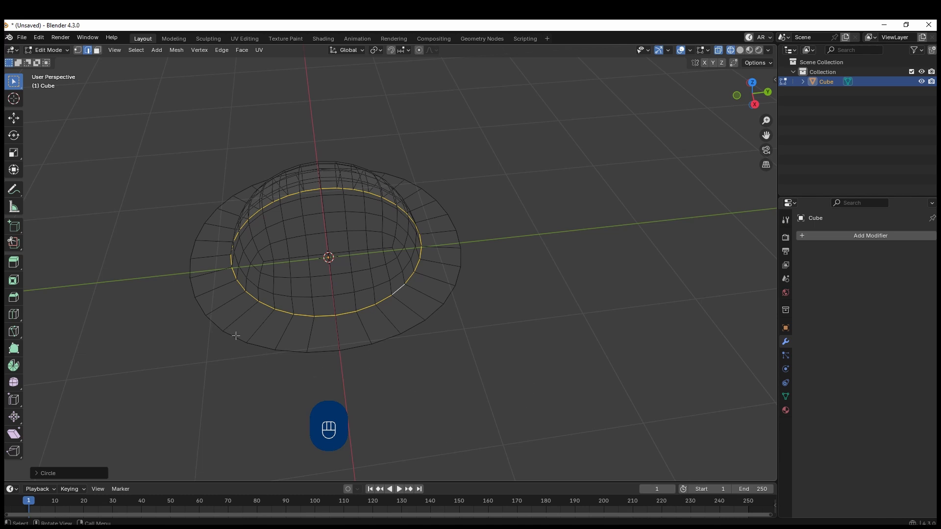
# Make the brim's outer edge loop circular with the LoopTools Circle operation
pyautogui.keyDown('alt'); pyautogui.click(319, 358); pyautogui.keyUp('alt')
pyautogui.rightClick(392, 270)
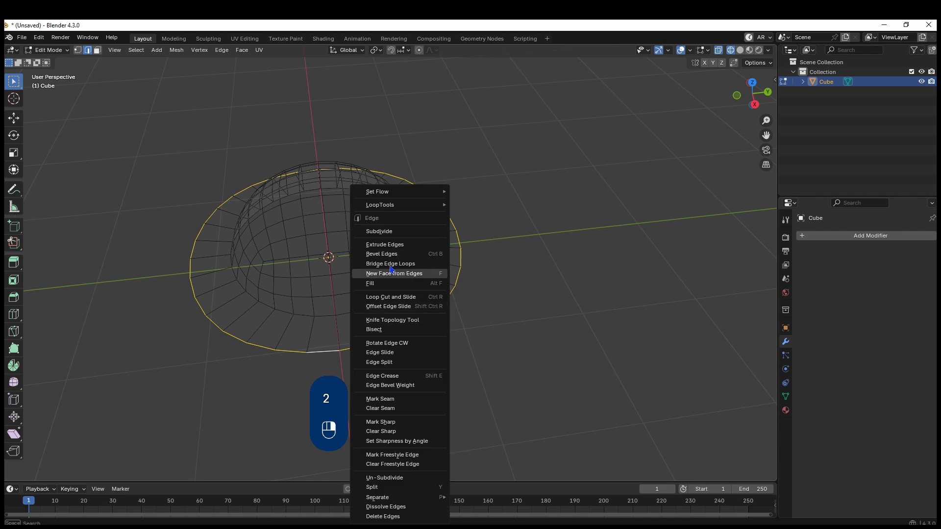
pyautogui.moveTo(387, 205)
pyautogui.click(496, 215)
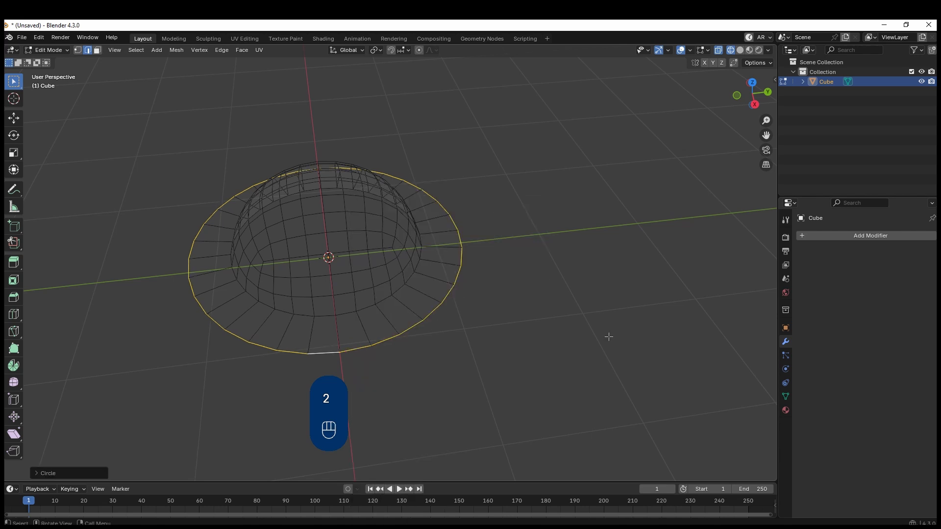
# Scale the brim's outer edge loop slightly inward and extrude it downward along Z to form a short rim
pyautogui.press('s')
pyautogui.click(422, 302)
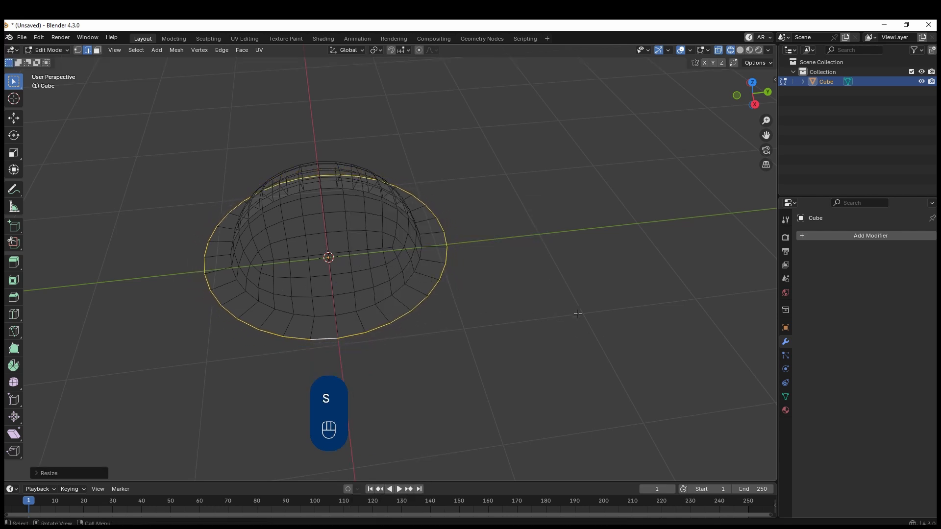
pyautogui.press('e')
pyautogui.press('z')
pyautogui.keyDown('shift'); pyautogui.click(467, 332); pyautogui.keyUp('shift')
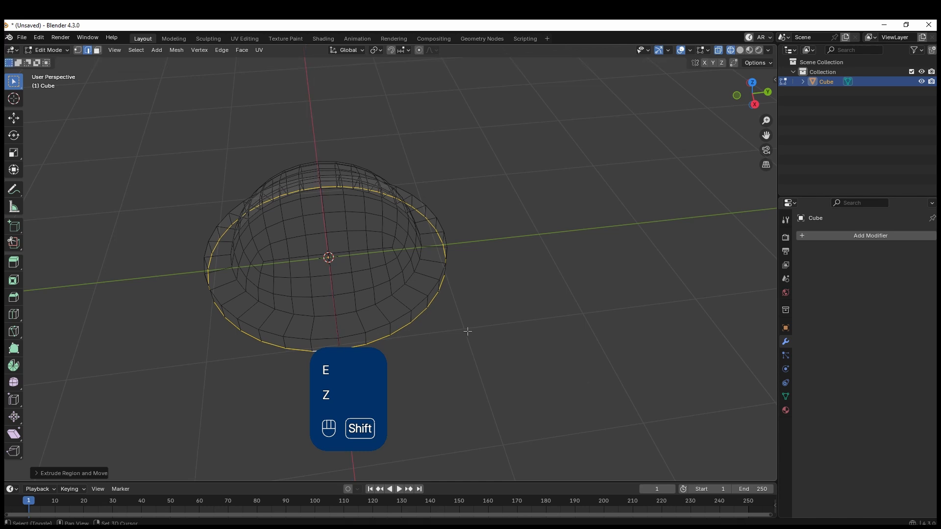
# Bevel the edge loops at the dome's base and the brim's upper outer edge by about 0.015 m with 2 segments
pyautogui.press('2')
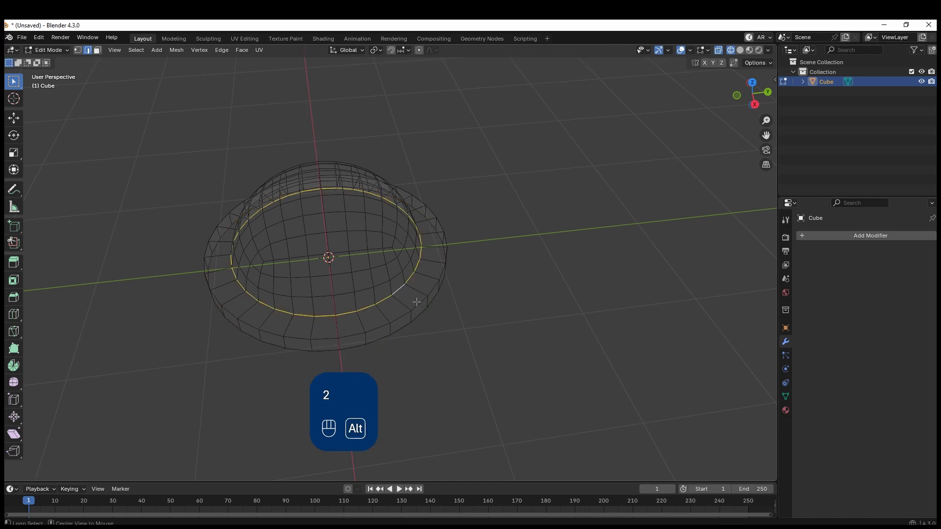
pyautogui.press('shift')
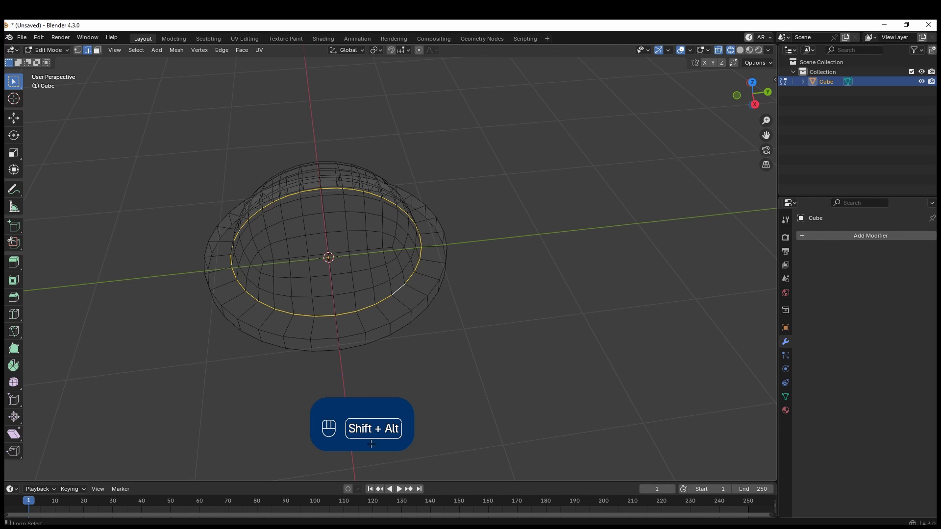
pyautogui.keyDown('alt'); pyautogui.keyDown('shift'); pyautogui.click(400, 319); pyautogui.keyUp('shift'); pyautogui.keyUp('alt')
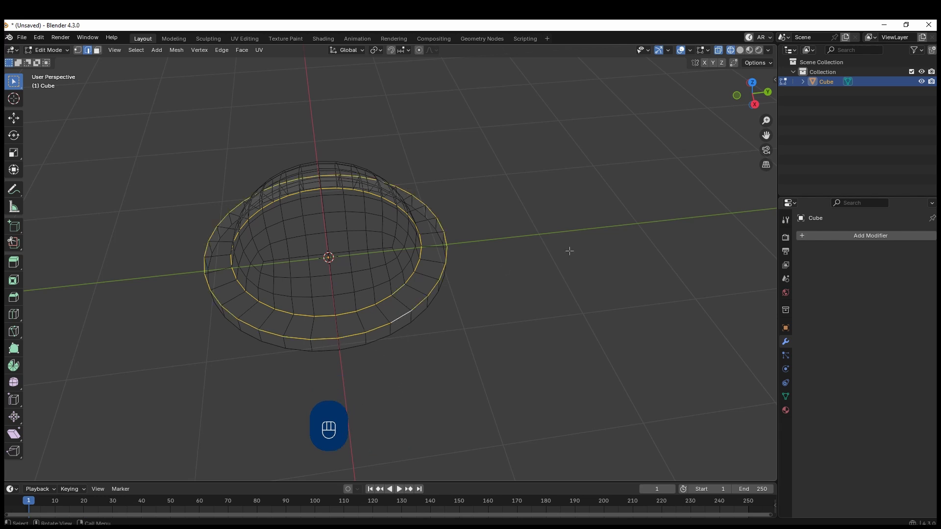
pyautogui.scroll(4, 462, 309)
pyautogui.scroll(-5, 367, 298)
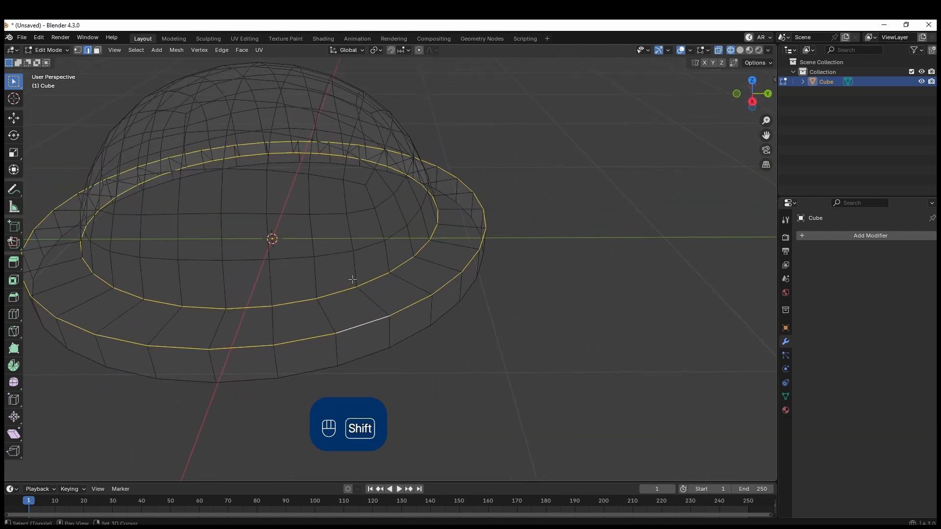
pyautogui.keyDown('shift'); pyautogui.moveTo(351, 280); pyautogui.dragTo(413, 305, button='middle'); pyautogui.keyUp('shift')
pyautogui.hotkey('ctrl', 'b')
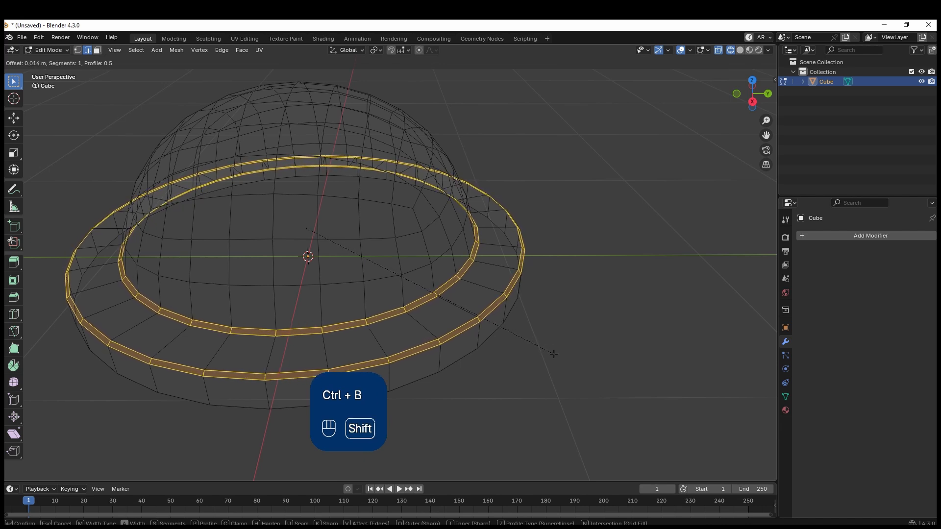
pyautogui.keyDown('shift'); pyautogui.scroll(1, 555, 355); pyautogui.keyUp('shift')
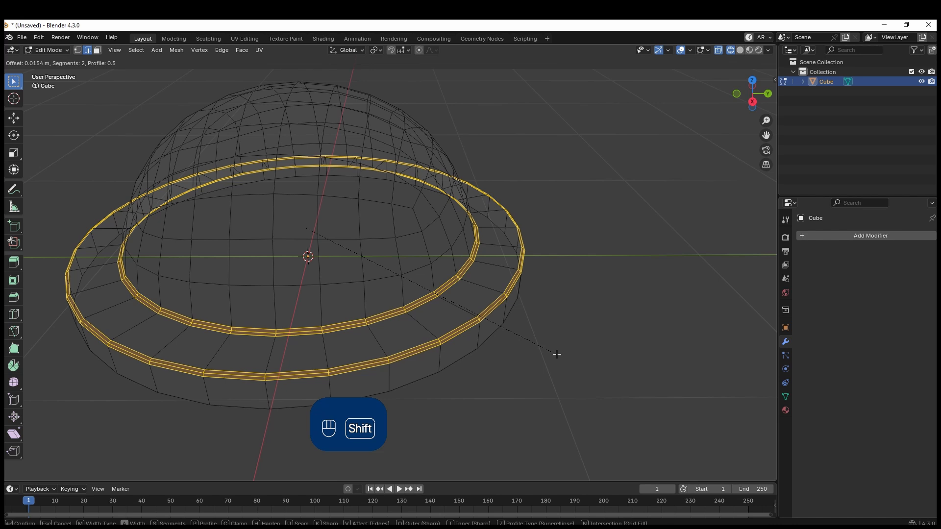
pyautogui.click(534, 391)
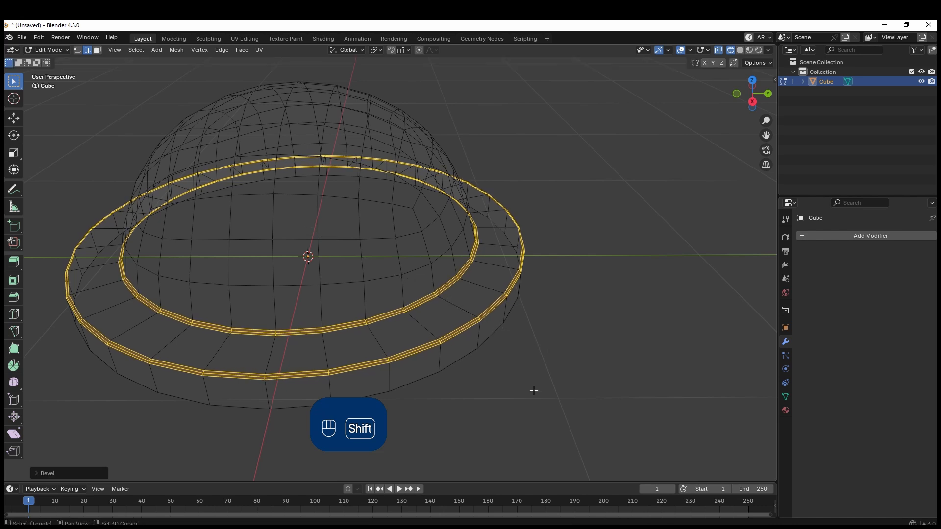
# Leave Edit Mode and display the object from the top in solid shading
pyautogui.moveTo(533, 391)
pyautogui.mouseDown(button='middle')
pyautogui.moveTo(544, 386)
pyautogui.moveTo(434, 290)
pyautogui.moveTo(493, 235)
pyautogui.moveTo(515, 237)
pyautogui.mouseUp(button='middle')
pyautogui.press('Tab')
pyautogui.press('KP_7')
pyautogui.scroll(-5, 434, 290)
pyautogui.press('z')
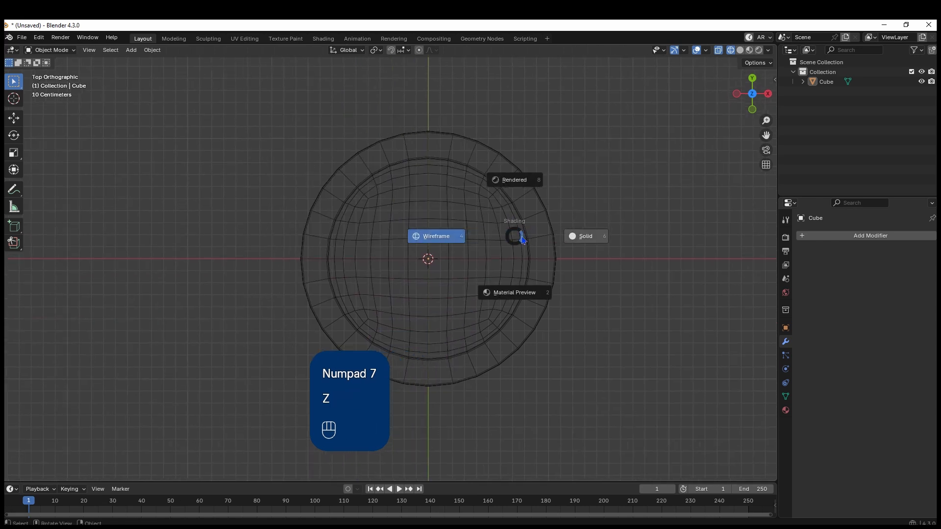
pyautogui.click(586, 236)
pyautogui.keyDown('shift'); pyautogui.moveTo(536, 306); pyautogui.dragTo(470, 265, button='middle'); pyautogui.keyUp('shift')
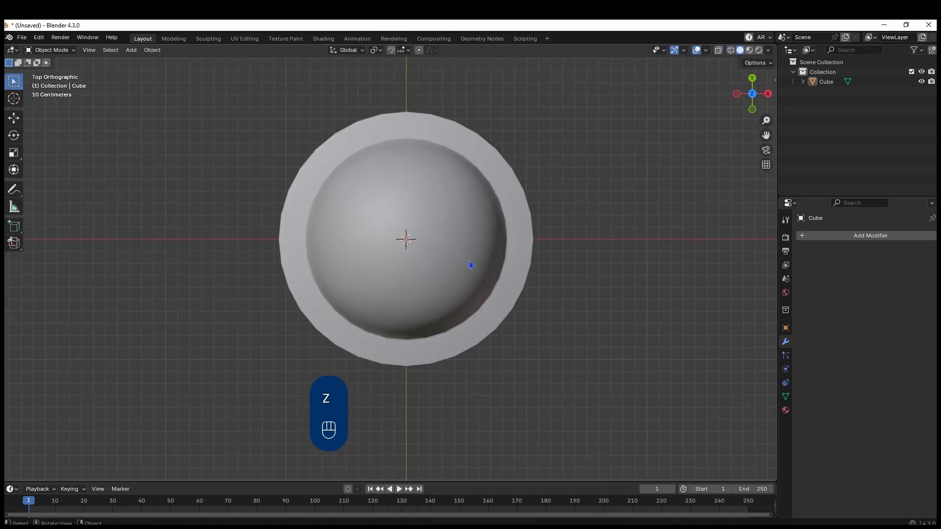
# In Edit Mode, select the two middle rows of dome faces along the X axis, leaving the faces nearest the brim unselected
pyautogui.click(461, 239)
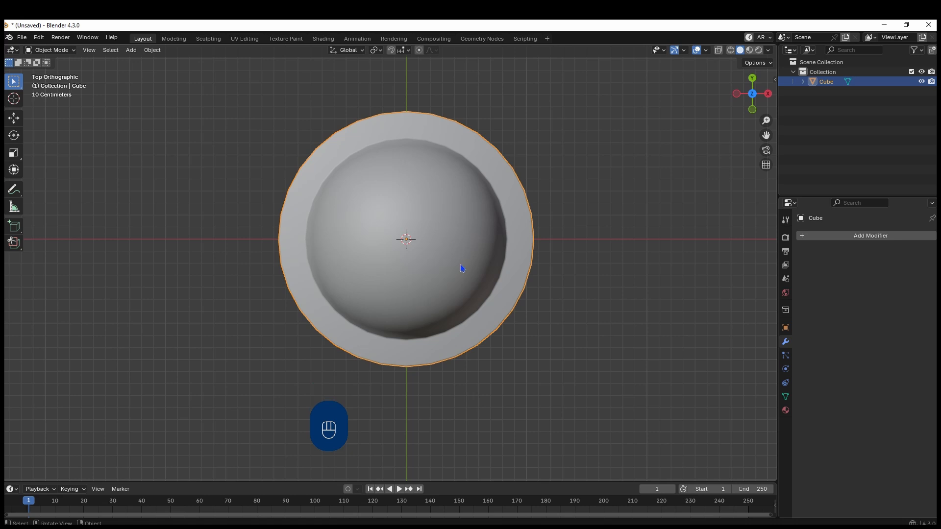
pyautogui.press('Tab')
pyautogui.press('3')
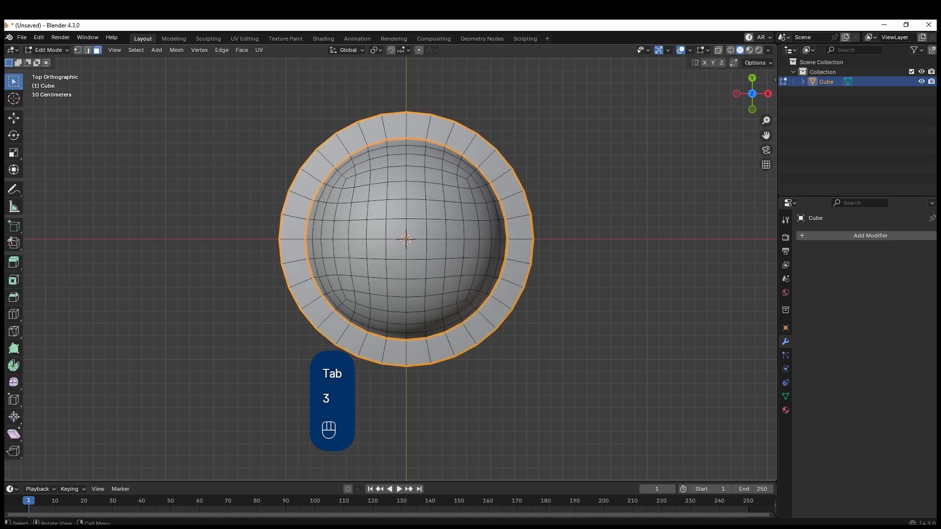
pyautogui.click(327, 231)
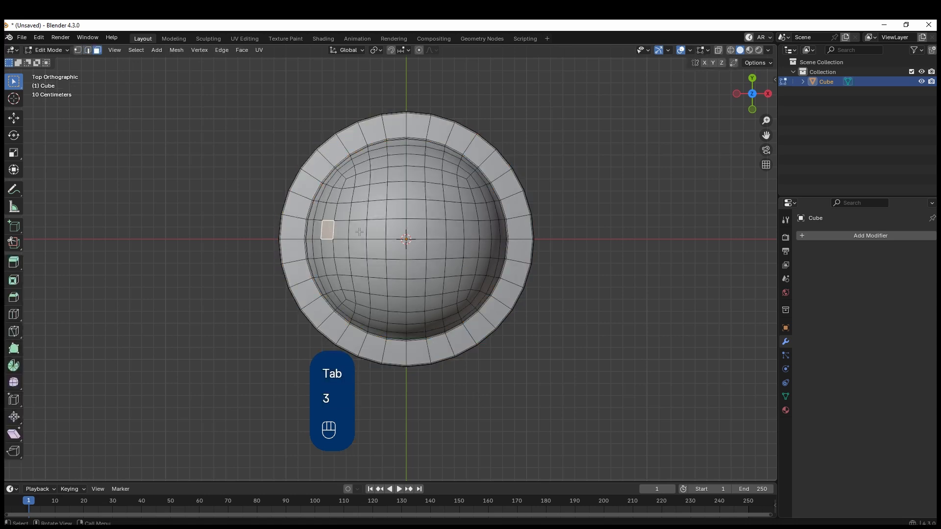
pyautogui.keyDown('ctrl'); pyautogui.click(484, 229); pyautogui.keyUp('ctrl')
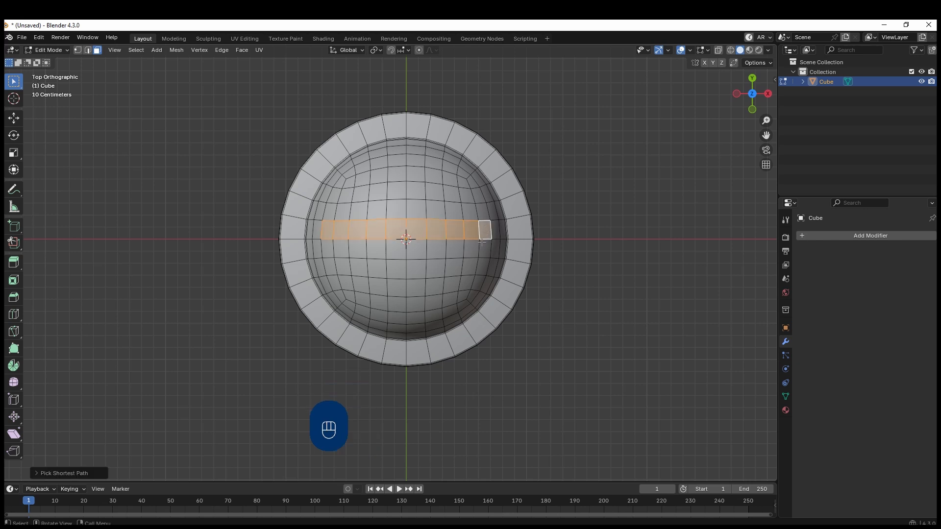
pyautogui.keyDown('ctrl'); pyautogui.click(484, 251); pyautogui.keyUp('ctrl')
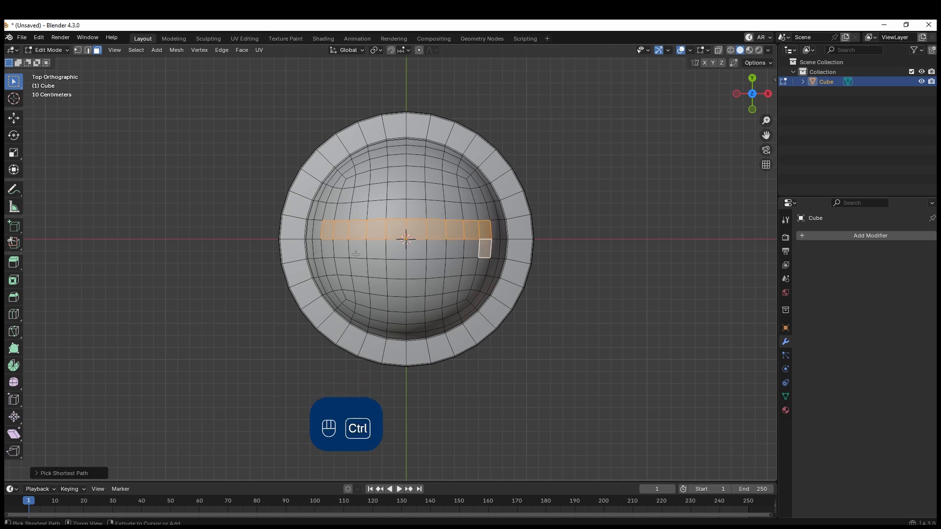
pyautogui.keyDown('ctrl'); pyautogui.click(328, 245); pyautogui.keyUp('ctrl')
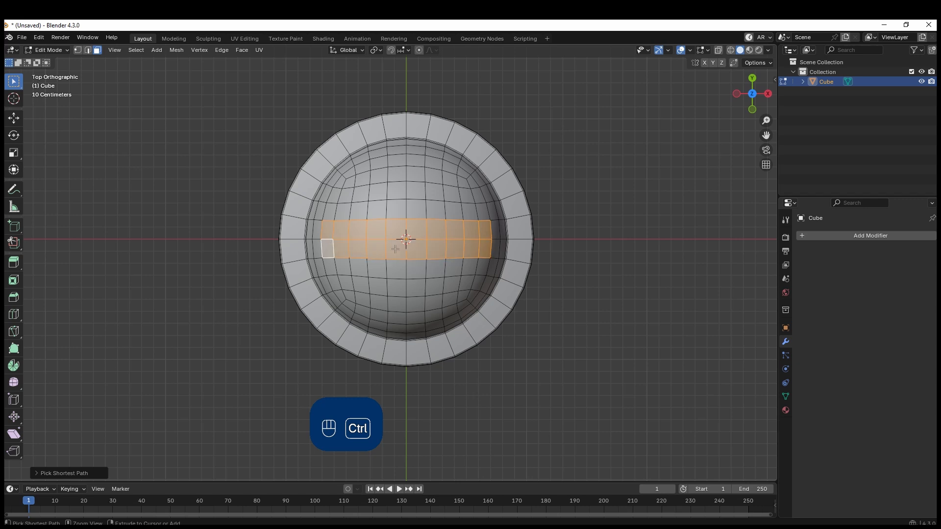
pyautogui.hotkey('ctrl', 'z')
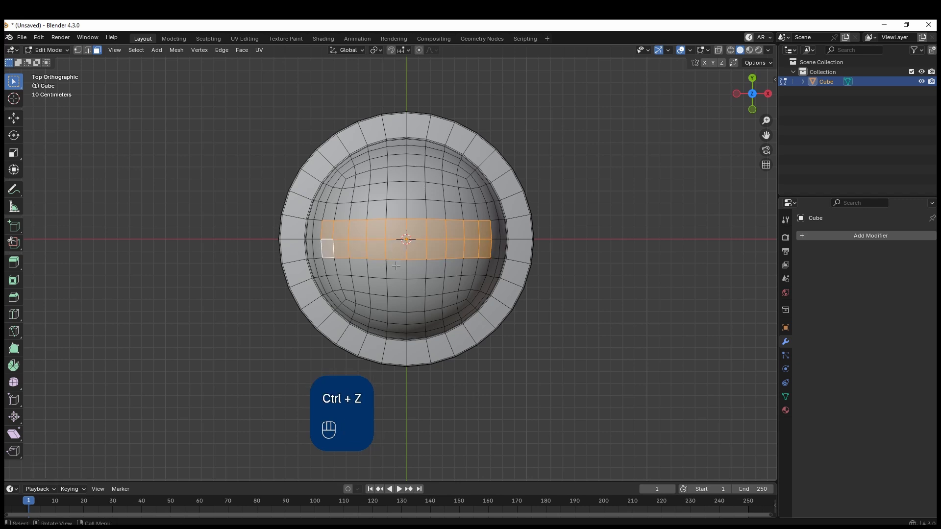
# Add the two middle columns of dome faces along the Y axis to the selection to form a cross
pyautogui.keyDown('shift'); pyautogui.click(396, 268); pyautogui.keyUp('shift')
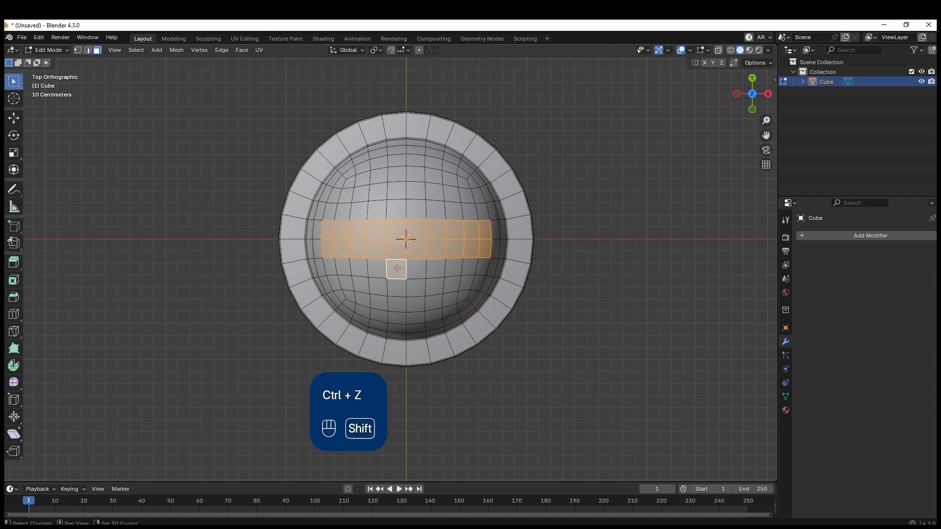
pyautogui.keyDown('ctrl'); pyautogui.click(397, 317); pyautogui.keyUp('ctrl')
pyautogui.keyDown('ctrl'); pyautogui.click(413, 317); pyautogui.keyUp('ctrl')
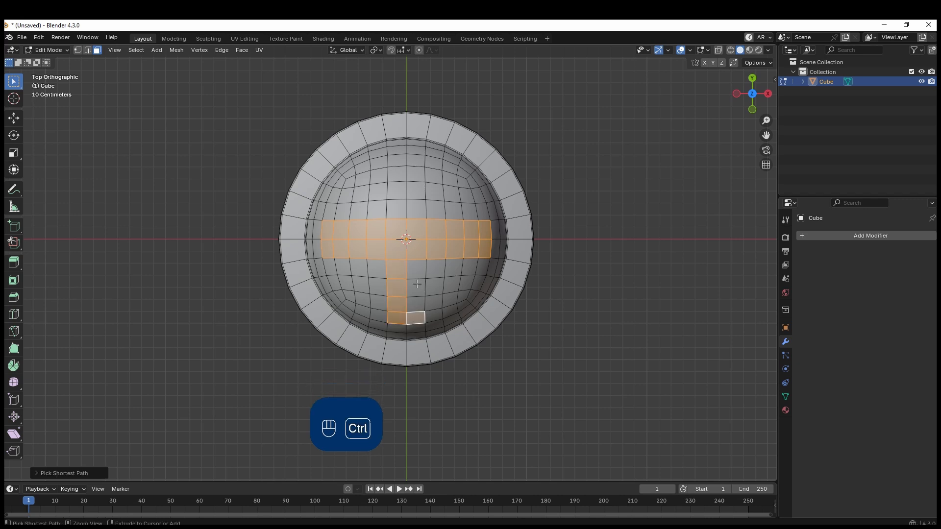
pyautogui.keyDown('ctrl'); pyautogui.click(413, 162); pyautogui.keyUp('ctrl')
pyautogui.keyDown('ctrl'); pyautogui.click(396, 160); pyautogui.keyUp('ctrl')
pyautogui.keyDown('ctrl'); pyautogui.click(396, 209); pyautogui.keyUp('ctrl')
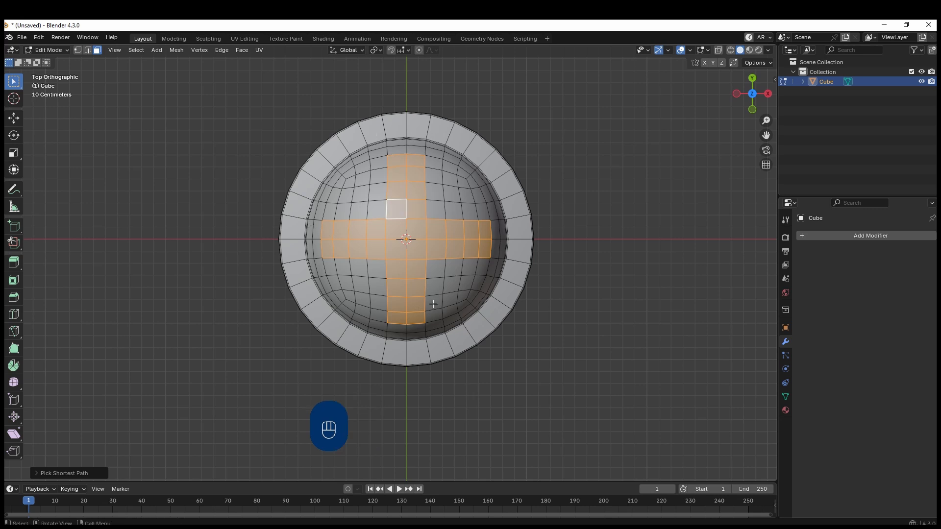
pyautogui.moveTo(327, 282); pyautogui.dragTo(430, 284, button='middle')
pyautogui.scroll(1, 428, 284)
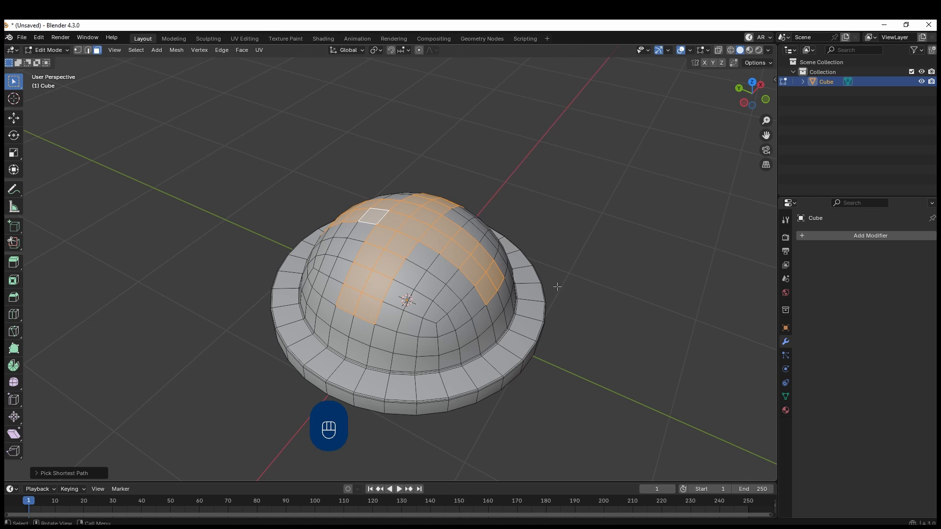
pyautogui.press('i')
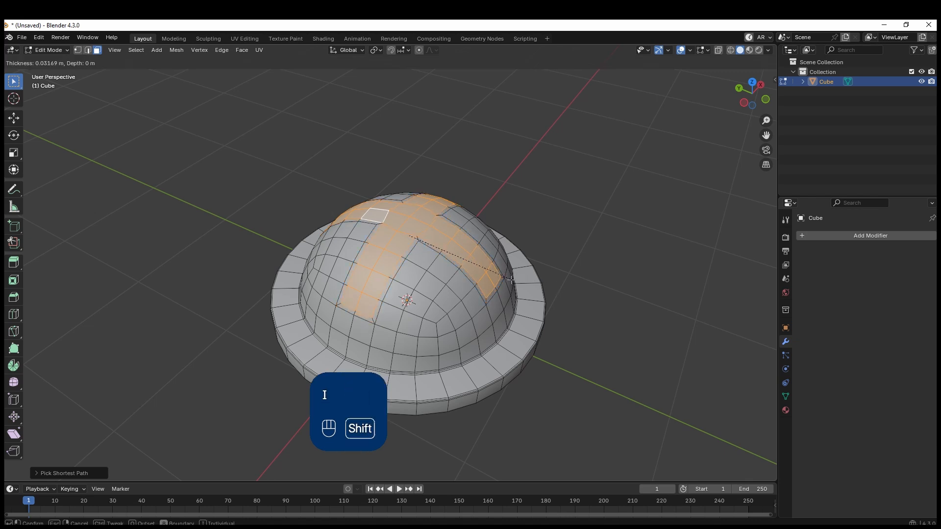
pyautogui.click(513, 295)
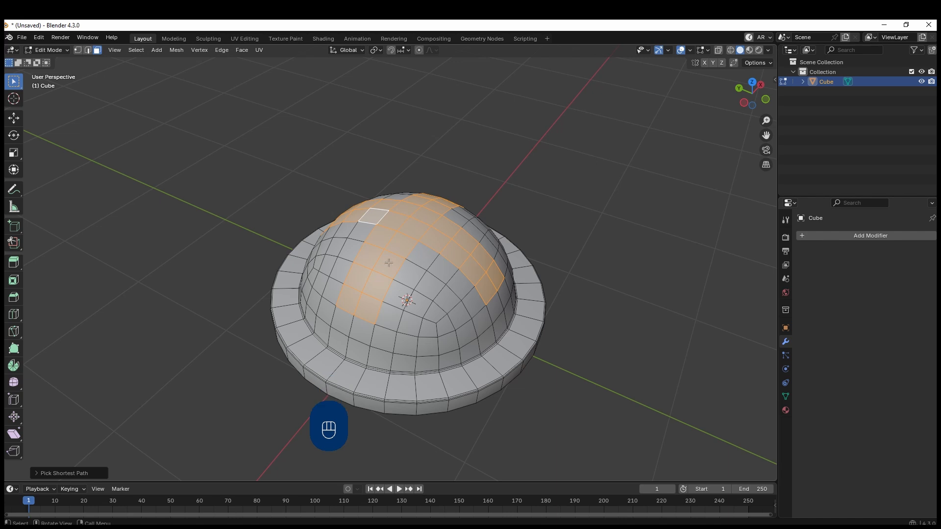
pyautogui.press('i')
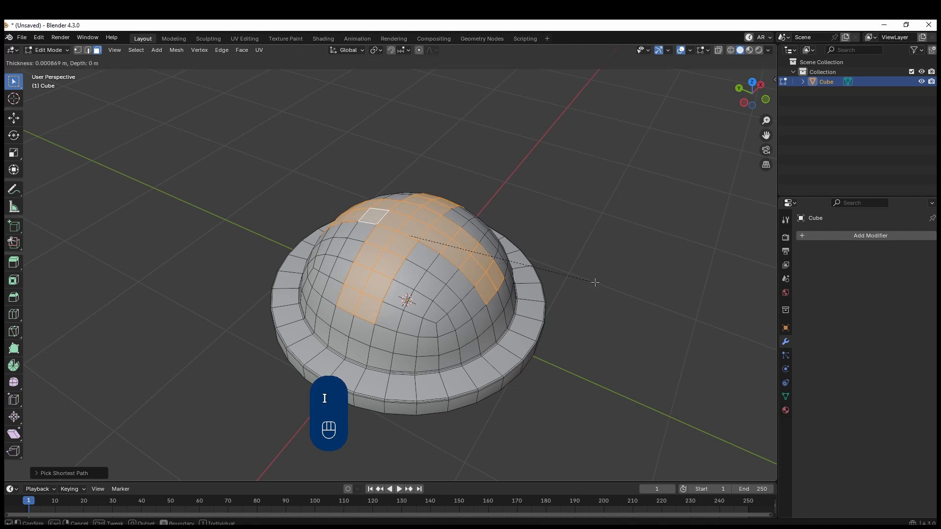
pyautogui.press('o')
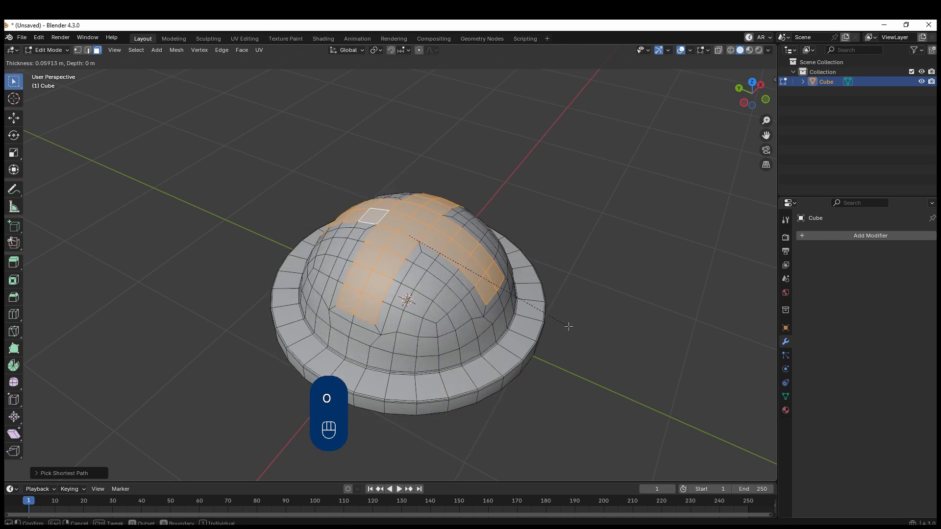
pyautogui.press('shift')
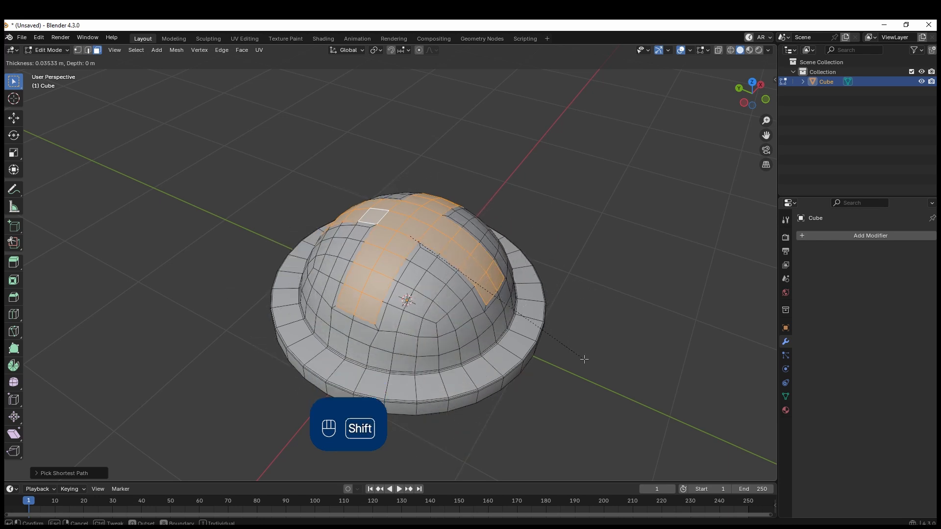
pyautogui.click(567, 340)
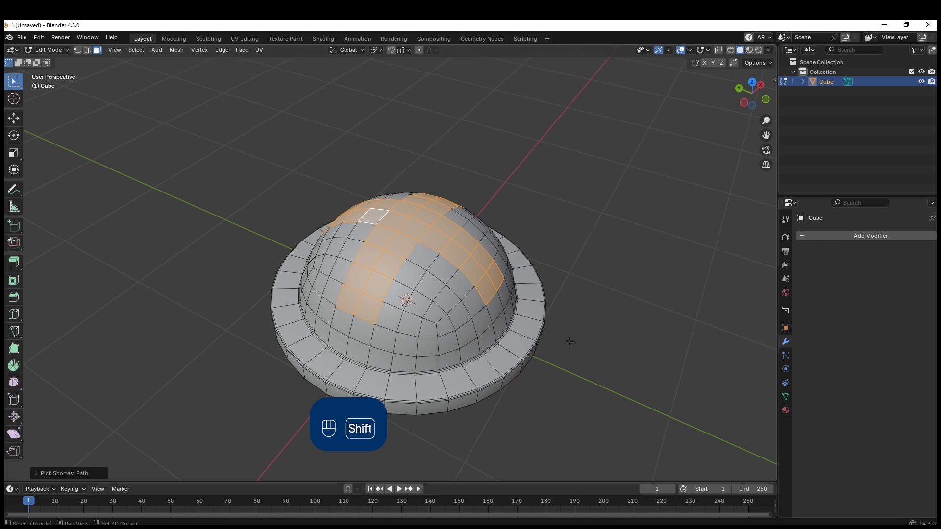
# Inset the selected cross-shaped faces slightly, and extrude them inward into the dome along their normals
pyautogui.press('i')
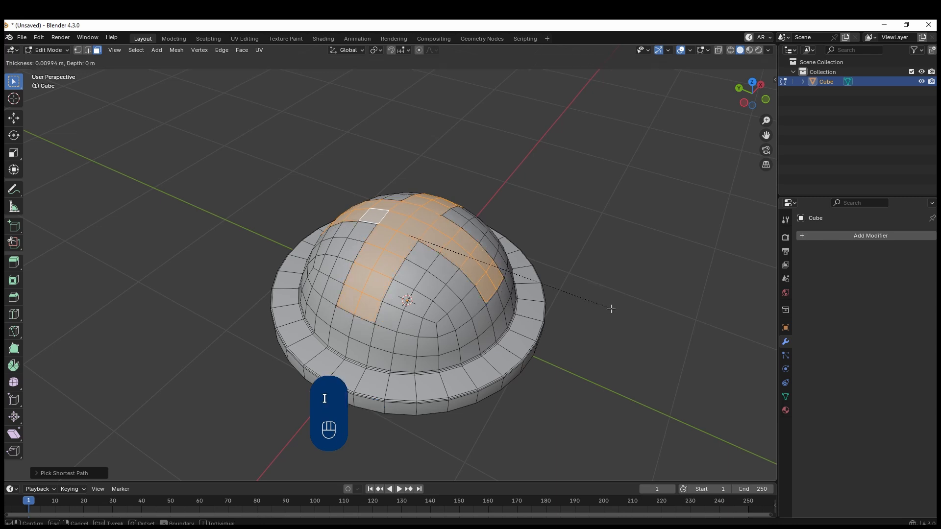
pyautogui.keyDown('shift'); pyautogui.click(606, 318); pyautogui.keyUp('shift')
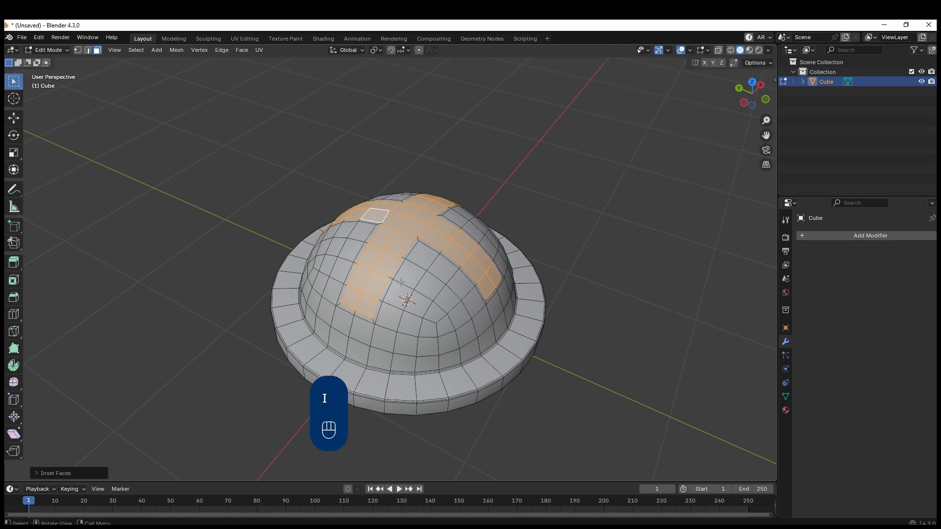
pyautogui.moveTo(396, 285)
pyautogui.mouseDown(button='middle')
pyautogui.moveTo(478, 261)
pyautogui.moveTo(384, 273)
pyautogui.mouseUp(button='middle')
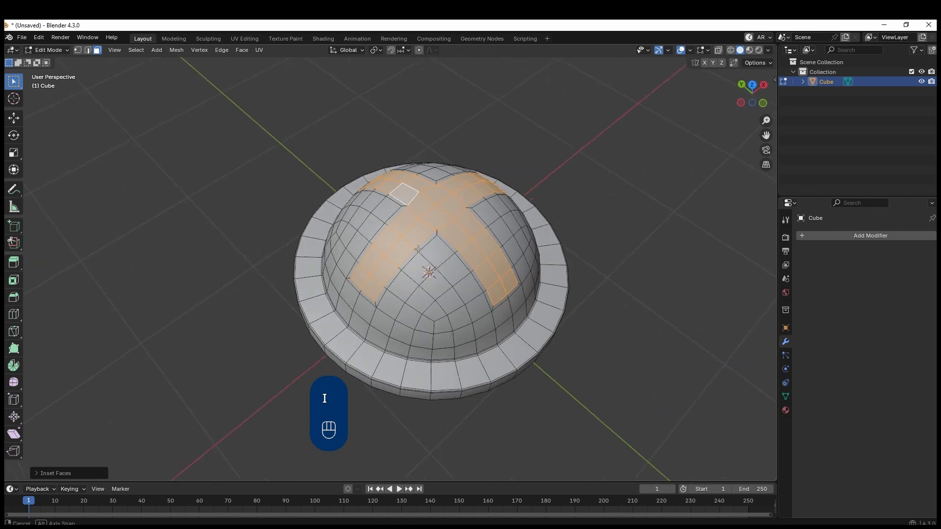
pyautogui.hotkey('alt', 'e')
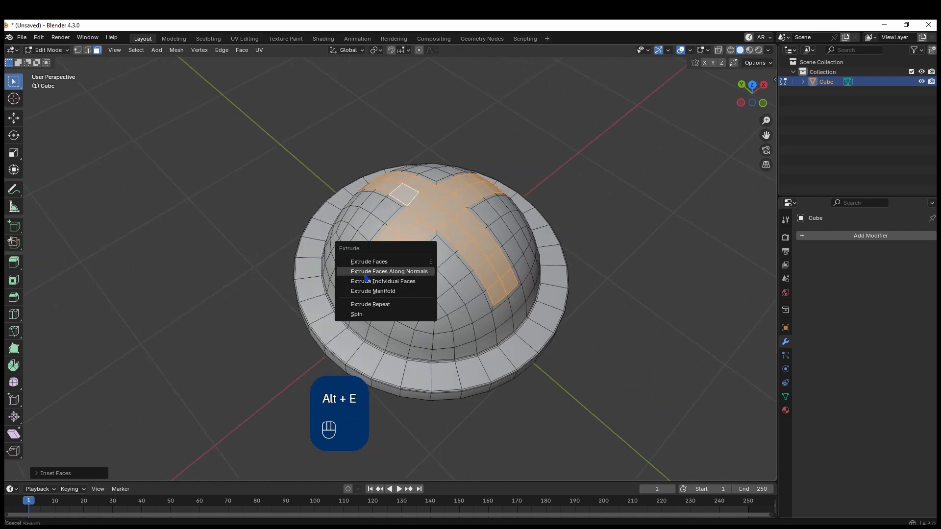
pyautogui.click(401, 272)
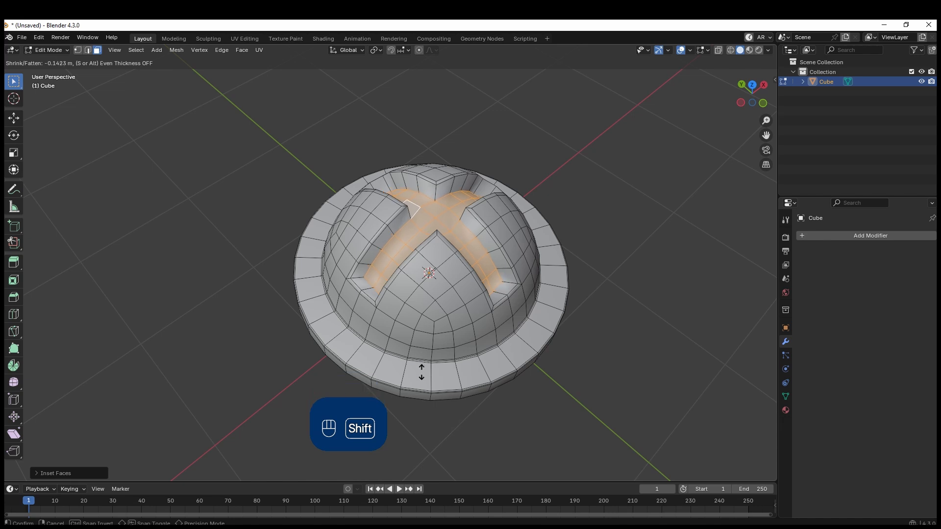
pyautogui.click(425, 403)
# Flatten the recessed cross faces by scaling them to 0 along the global Z axis
pyautogui.press('s')
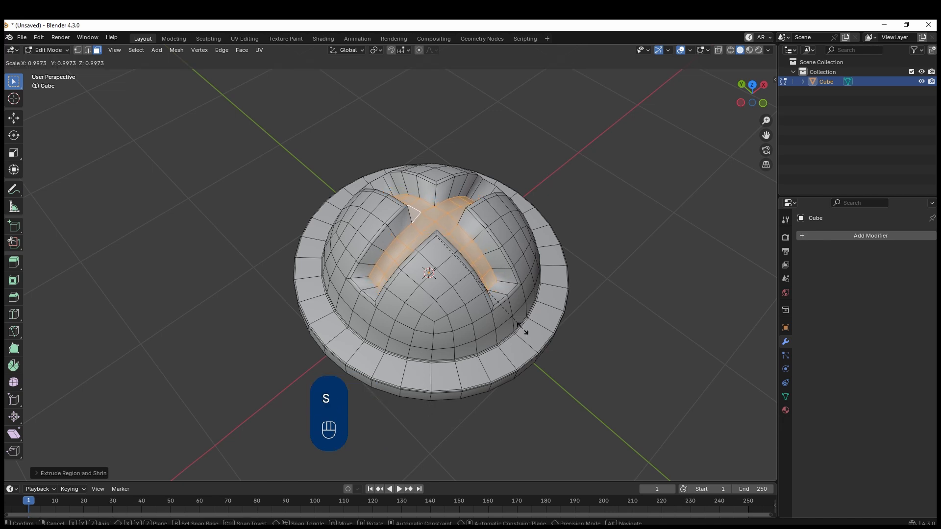
pyautogui.press('z')
pyautogui.press('0')
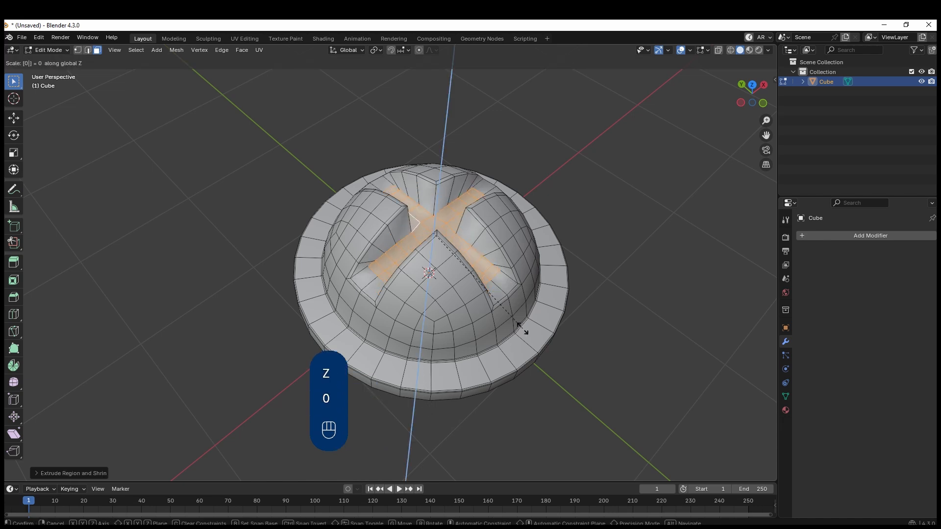
pyautogui.click(522, 328)
# Add the two end-wall faces of each of the four cross arms to the recess floor selection
pyautogui.moveTo(522, 327); pyautogui.dragTo(377, 295, button='middle')
pyautogui.keyDown('shift'); pyautogui.click(377, 295); pyautogui.keyUp('shift')
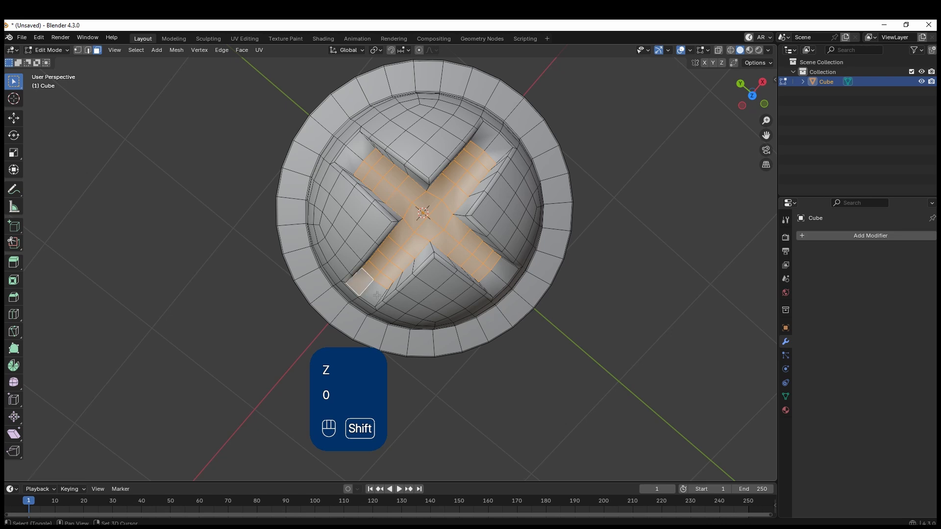
pyautogui.keyDown('shift'); pyautogui.click(376, 294); pyautogui.keyUp('shift')
pyautogui.keyDown('shift'); pyautogui.click(506, 270); pyautogui.keyUp('shift')
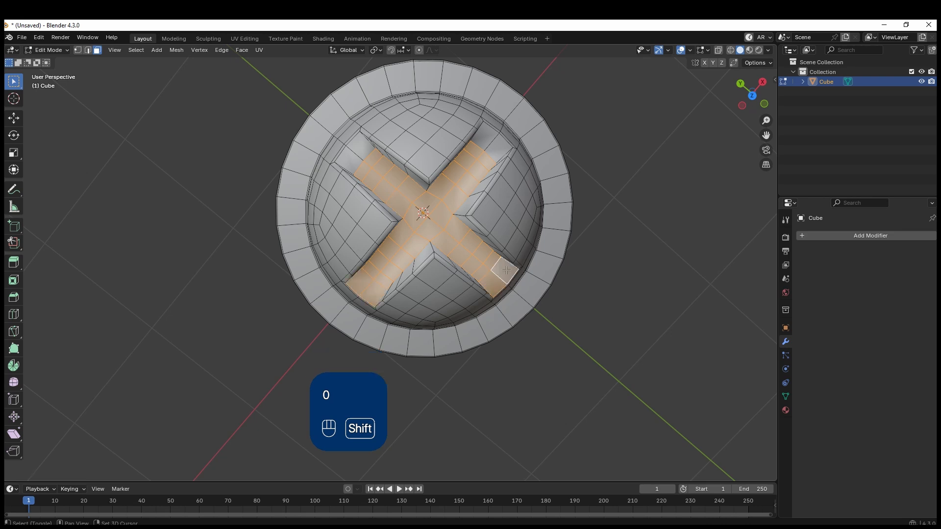
pyautogui.keyDown('shift'); pyautogui.click(496, 148); pyautogui.keyUp('shift')
pyautogui.keyDown('shift'); pyautogui.click(488, 137); pyautogui.keyUp('shift')
pyautogui.keyDown('shift'); pyautogui.click(360, 147); pyautogui.keyUp('shift')
pyautogui.keyDown('shift'); pyautogui.click(350, 162); pyautogui.keyUp('shift')
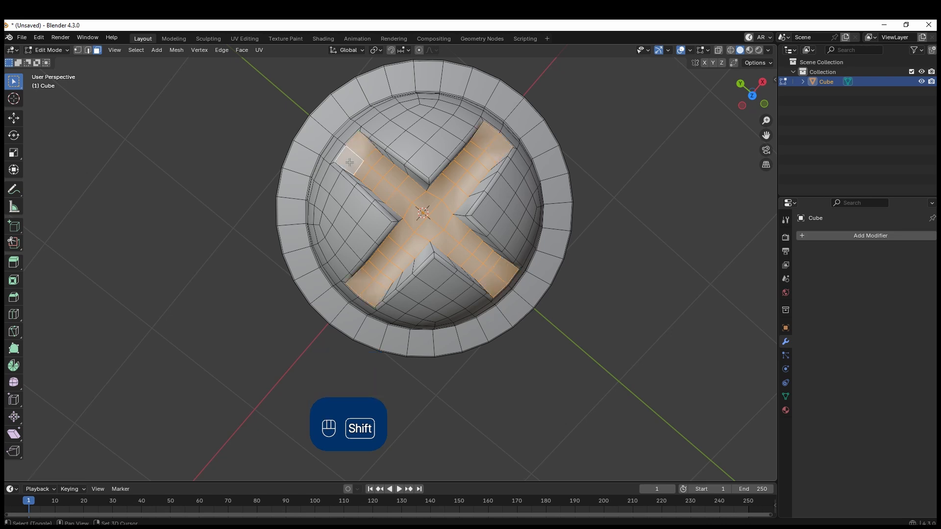
# Inset the selected recess floor and end-wall faces by about 0.018 m and return to Object Mode
pyautogui.moveTo(349, 162); pyautogui.dragTo(552, 278, button='middle')
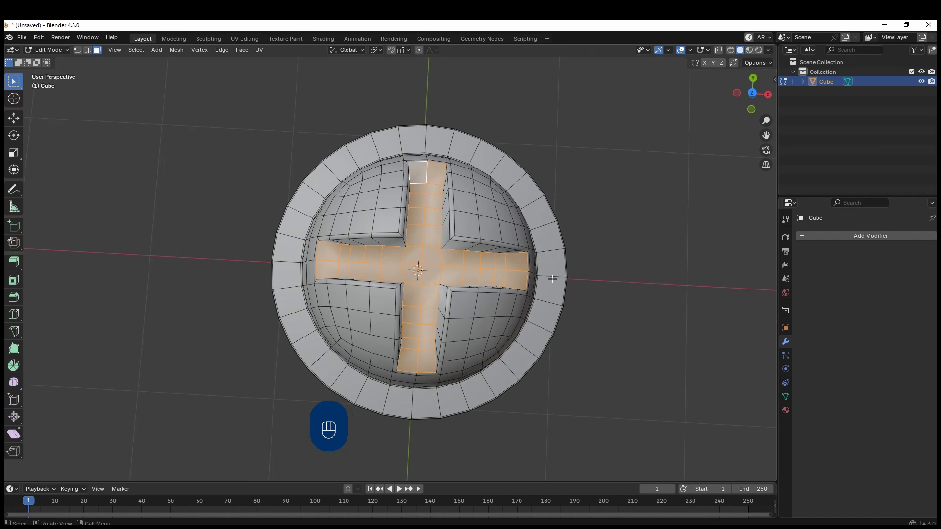
pyautogui.press('i')
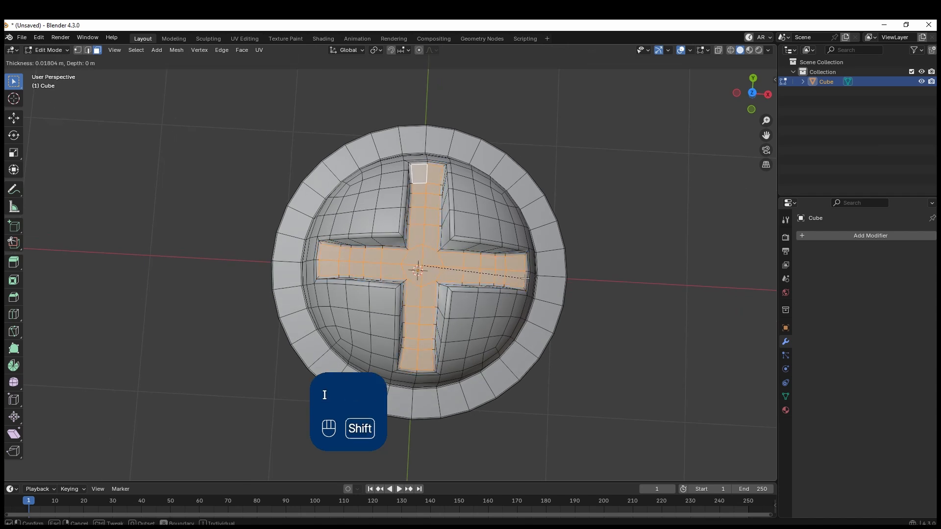
pyautogui.click(523, 279)
pyautogui.press('Tab')
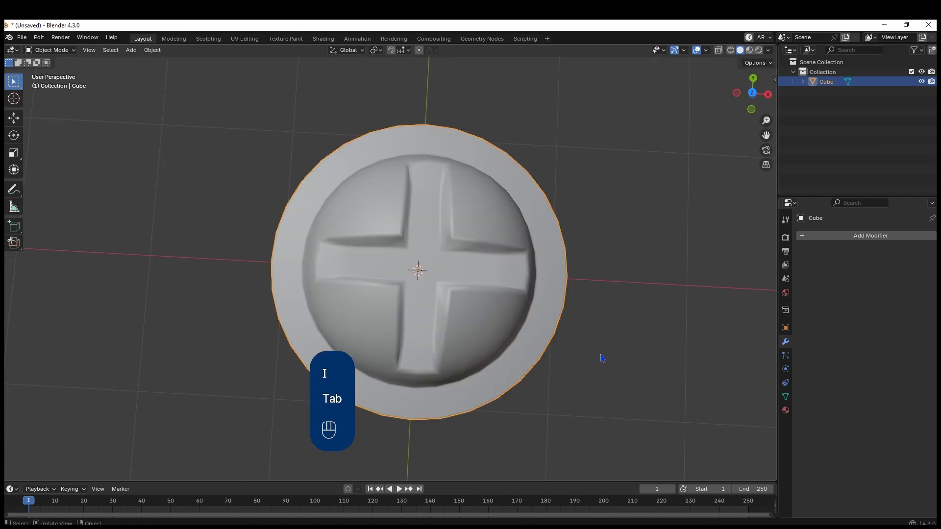
# Display the object from the top and add a Subdivision modifier with viewport level 3 to it
pyautogui.moveTo(603, 357); pyautogui.dragTo(531, 349, button='middle')
pyautogui.press('KP_7')
pyautogui.scroll(-2, 533, 354)
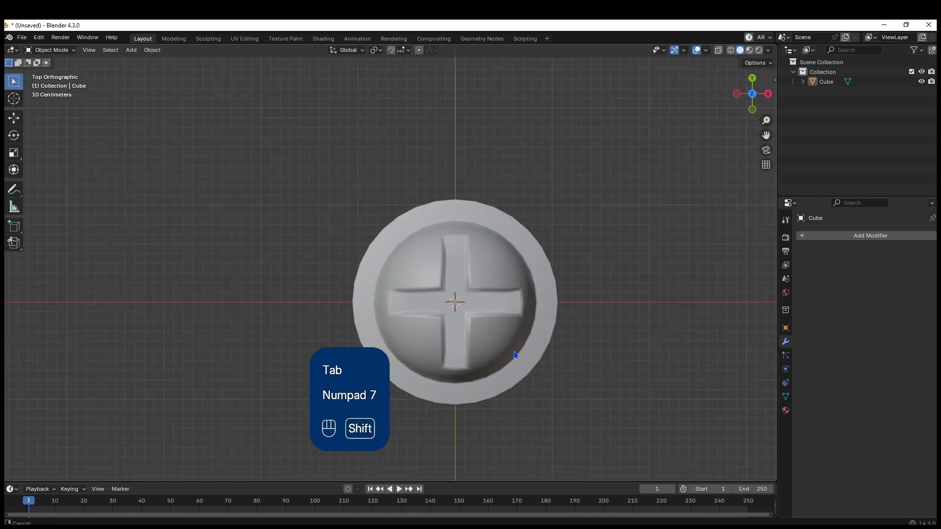
pyautogui.keyDown('shift'); pyautogui.moveTo(454, 349); pyautogui.dragTo(475, 276, button='middle'); pyautogui.keyUp('shift')
pyautogui.click(478, 278)
pyautogui.hotkey('ctrl', '3')
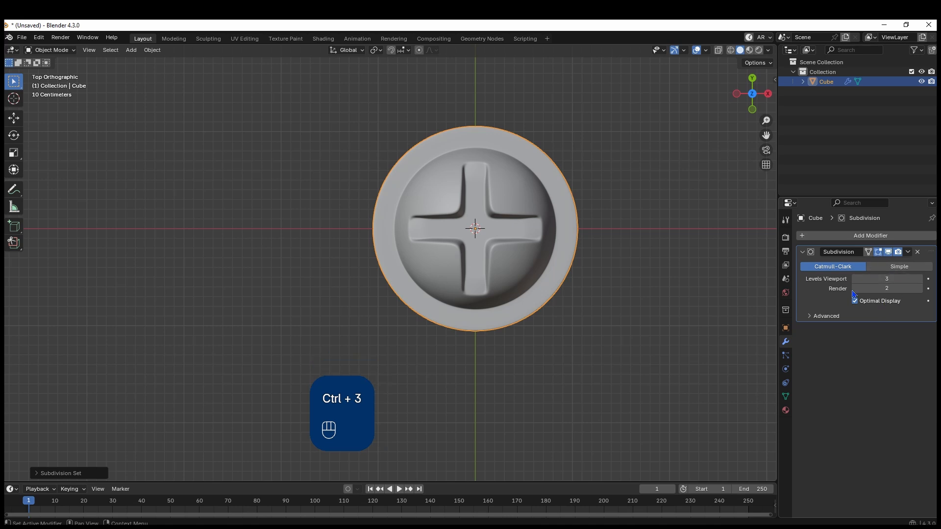
# Compare the smoothed dome in Object Mode with its mesh in Edit Mode, checking the cross recess and brim
pyautogui.keyDown('shift'); pyautogui.moveTo(571, 294); pyautogui.dragTo(480, 296, button='middle'); pyautogui.keyUp('shift')
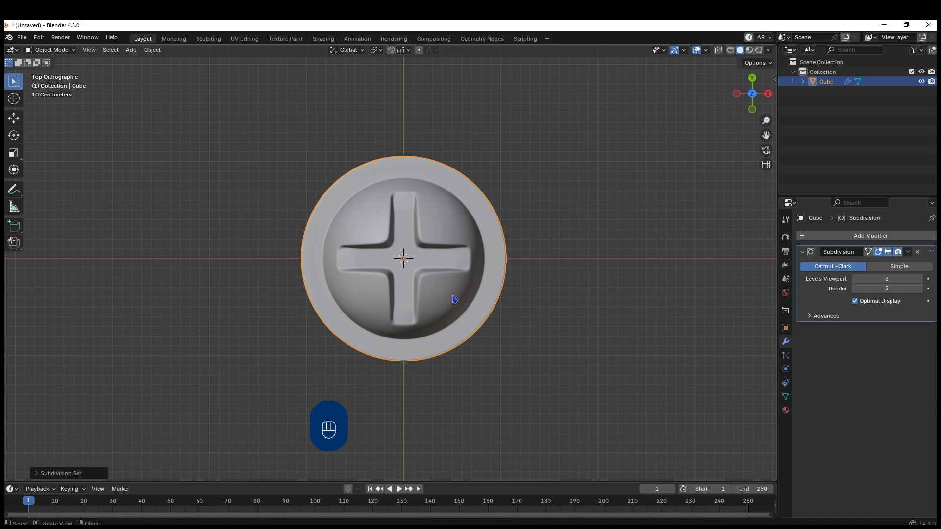
pyautogui.moveTo(484, 319); pyautogui.dragTo(421, 299, button='middle')
pyautogui.press('Tab')
pyautogui.press('Tab')
pyautogui.press('Tab')
pyautogui.press('Tab')
pyautogui.press('Tab')
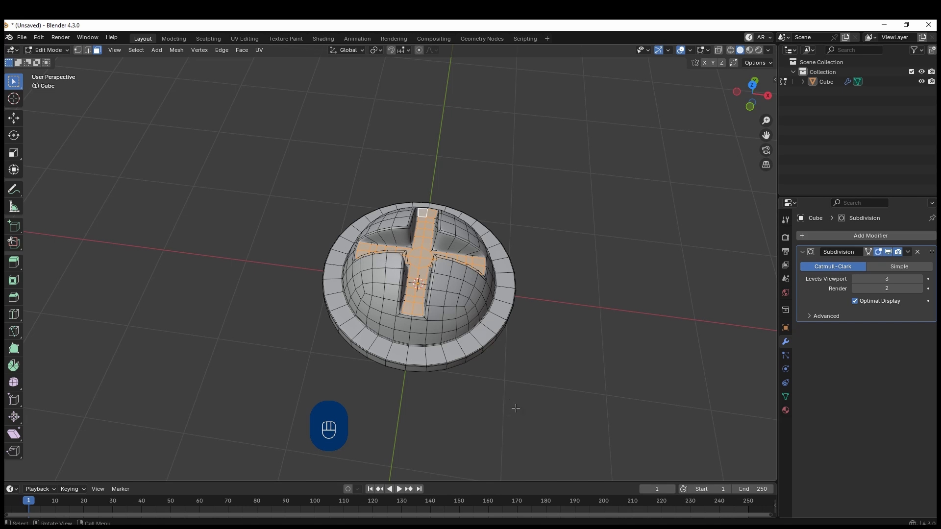
pyautogui.press('Tab')
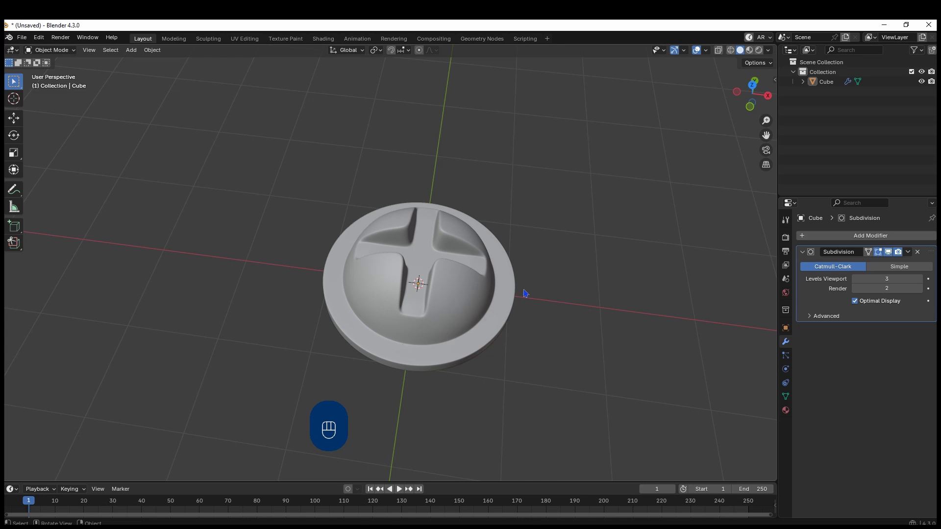
# Add a camera at the world origin and raise it along Z to about 3.14 m above the object
pyautogui.press('KP_7')
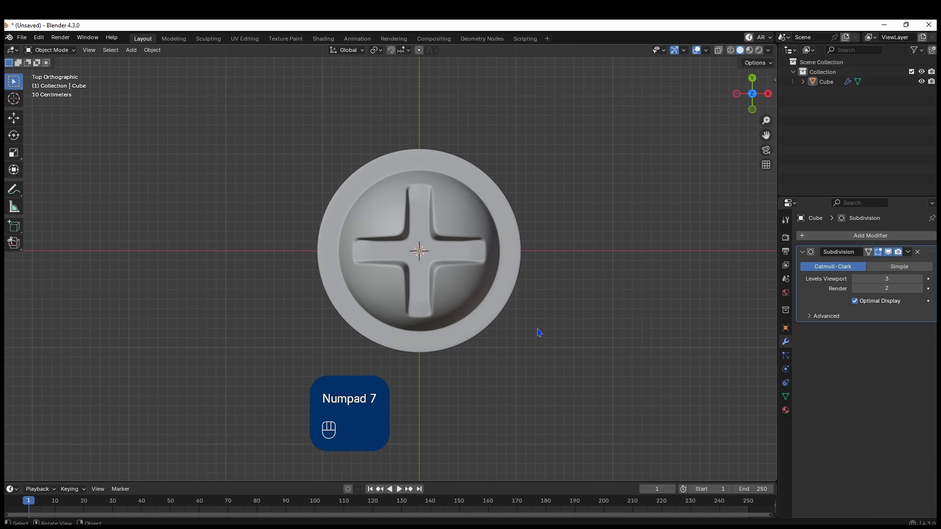
pyautogui.hotkey('shift', 'a')
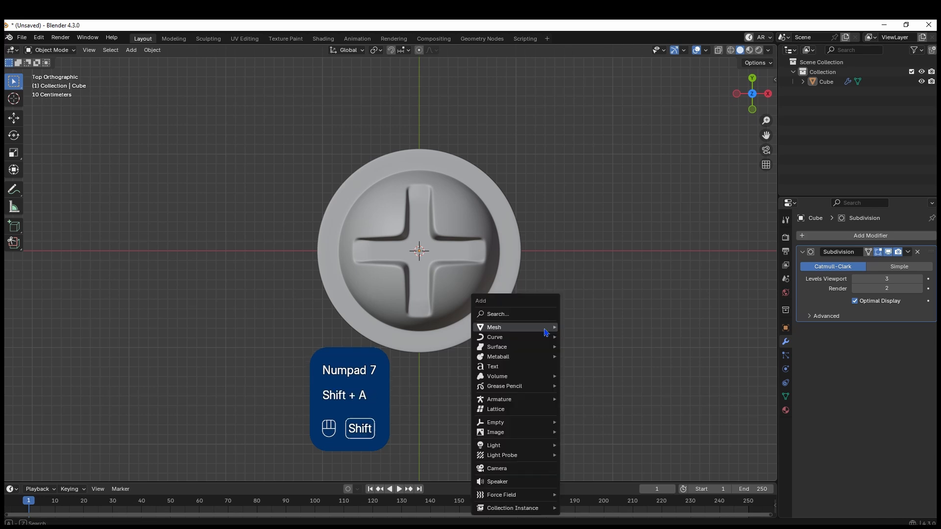
pyautogui.click(522, 471)
pyautogui.moveTo(510, 315); pyautogui.dragTo(531, 289, button='middle')
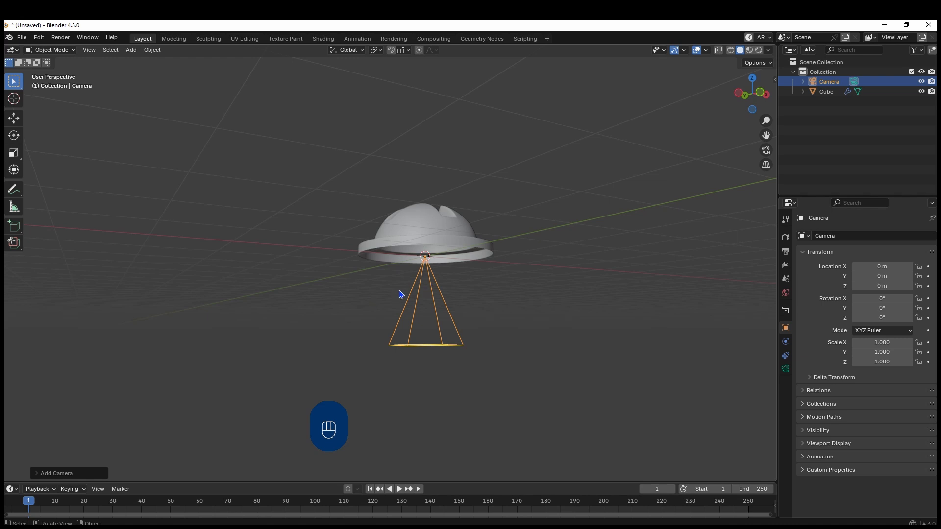
pyautogui.moveTo(448, 367); pyautogui.dragTo(432, 278, button='middle')
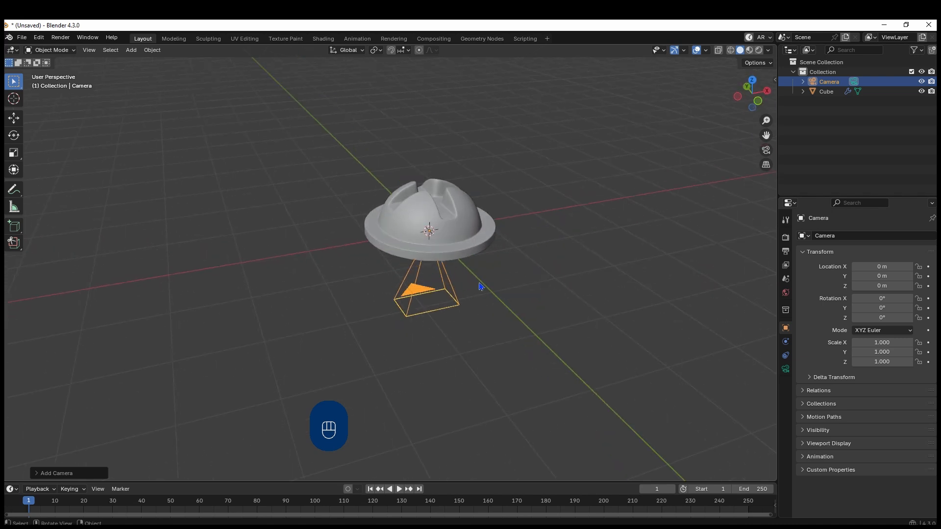
pyautogui.press('g')
pyautogui.press('z')
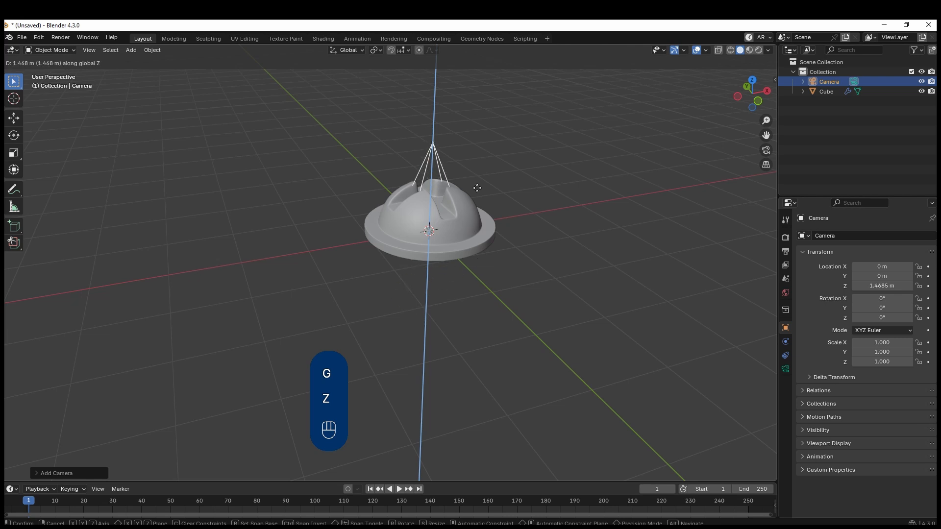
pyautogui.click(492, 77)
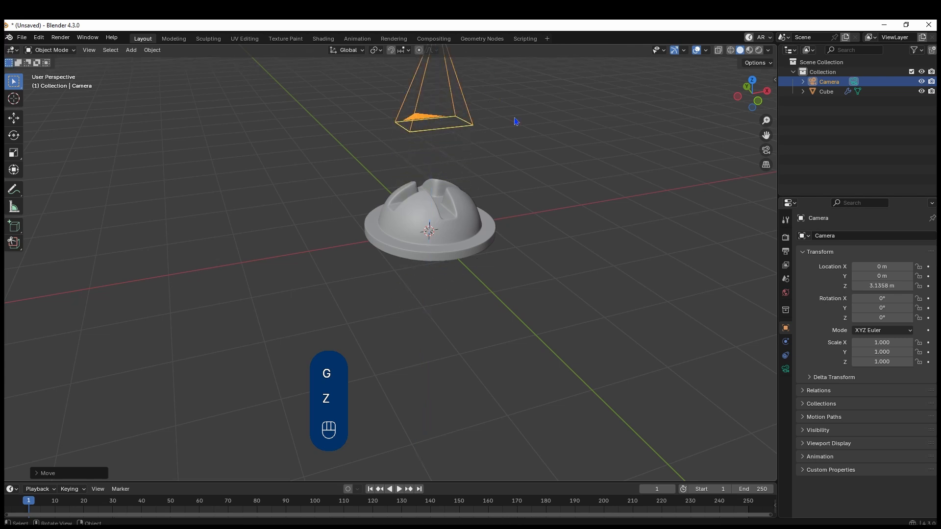
# View the object through the camera and set the camera's lens type to Orthographic
pyautogui.press('KP_0')
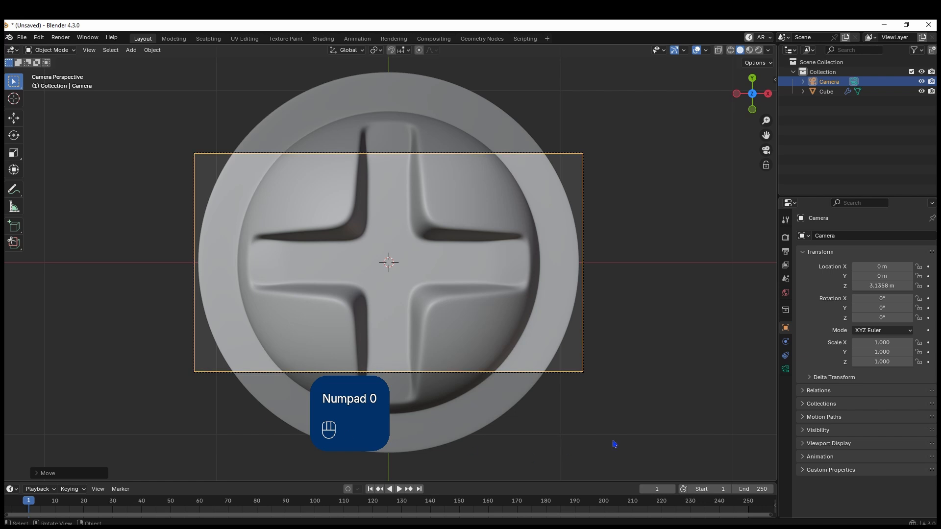
pyautogui.click(785, 370)
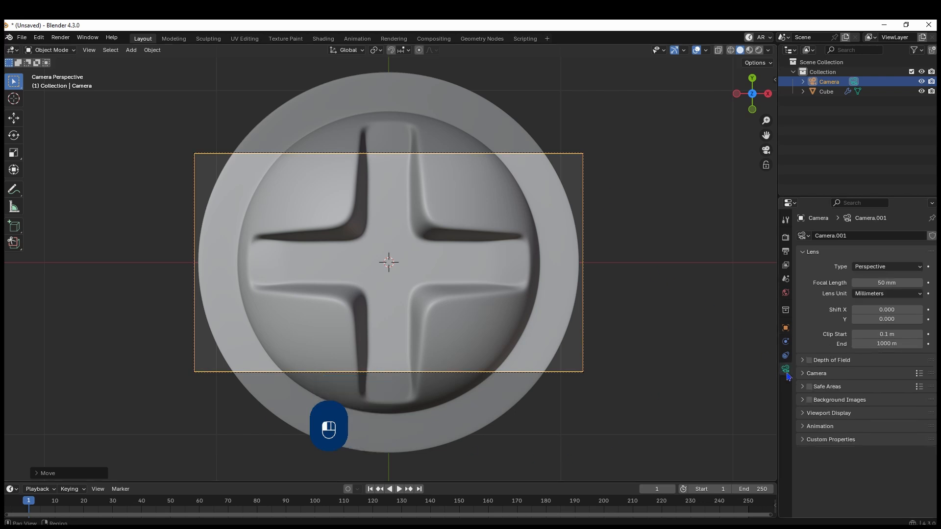
pyautogui.click(866, 267)
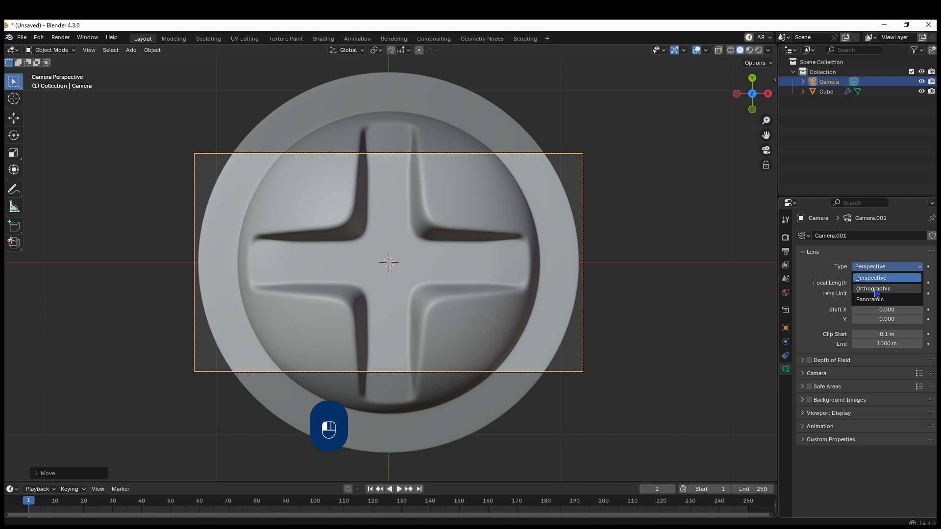
pyautogui.click(877, 289)
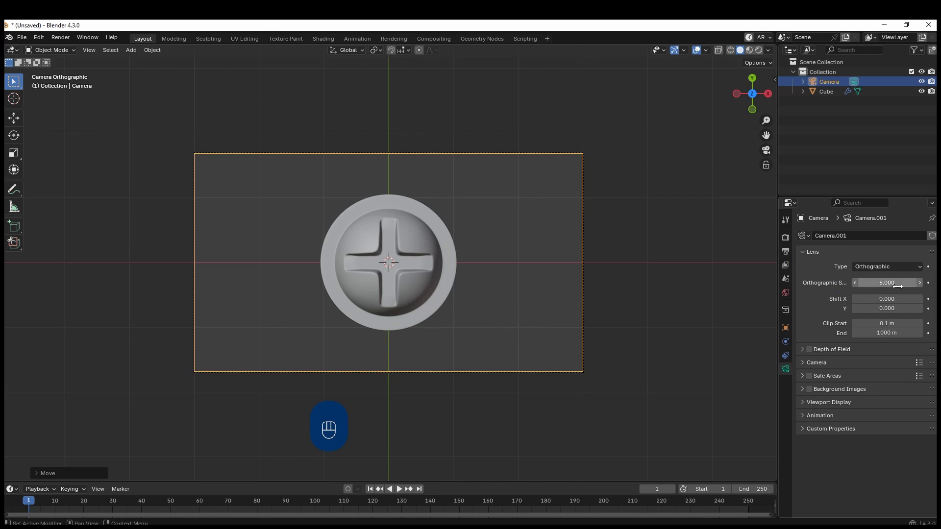
# Set the render output resolution to 1024 px in both X and Y
pyautogui.click(785, 238)
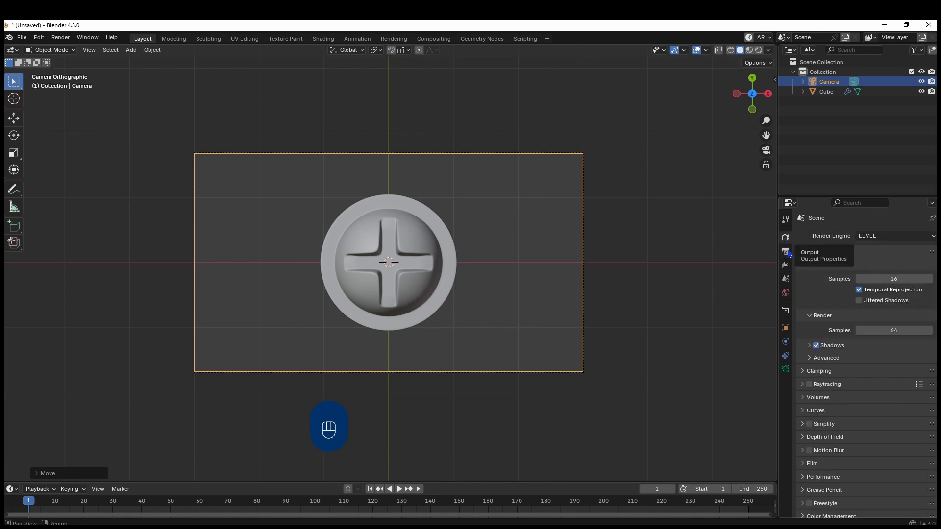
pyautogui.click(785, 251)
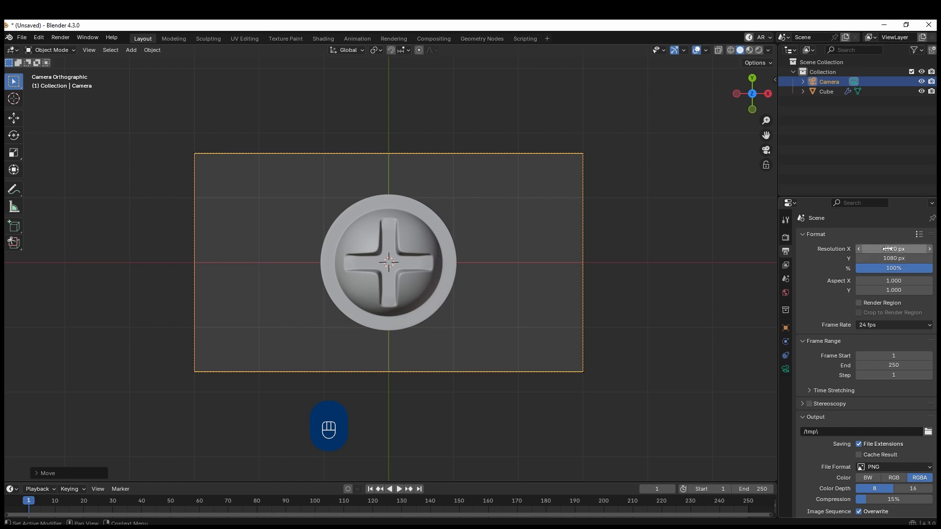
pyautogui.moveTo(887, 249); pyautogui.dragTo(888, 258)
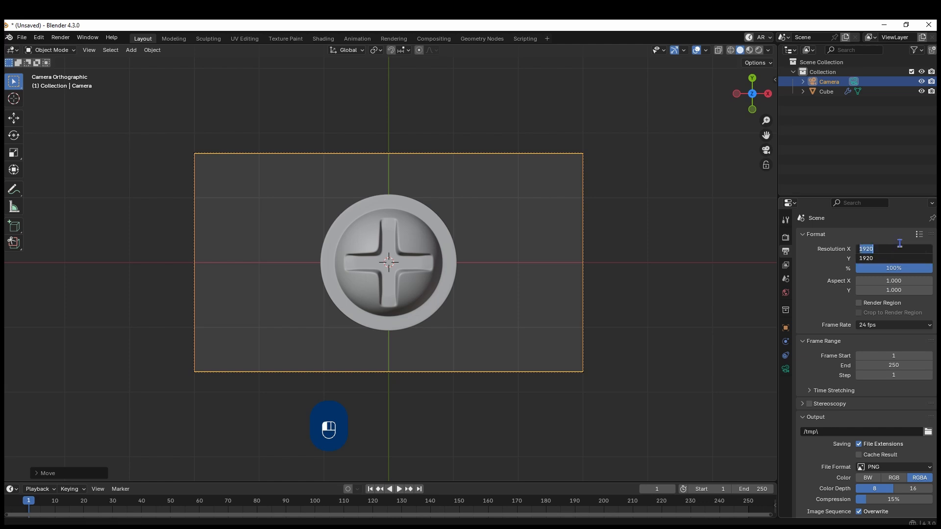
pyautogui.write('1024')
pyautogui.press('Return')
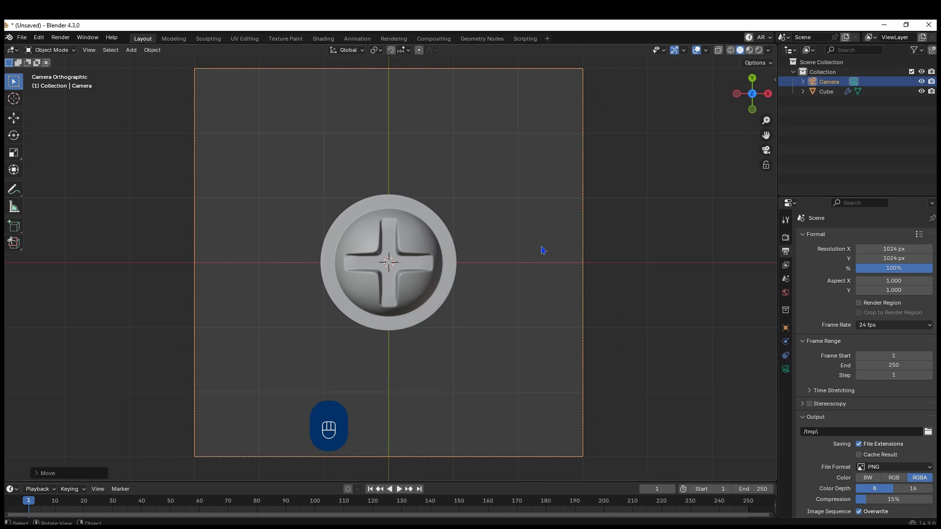
# Enable a transparent film background in the scene's render settings
pyautogui.click(193, 245)
pyautogui.scroll(-4, 815, 342)
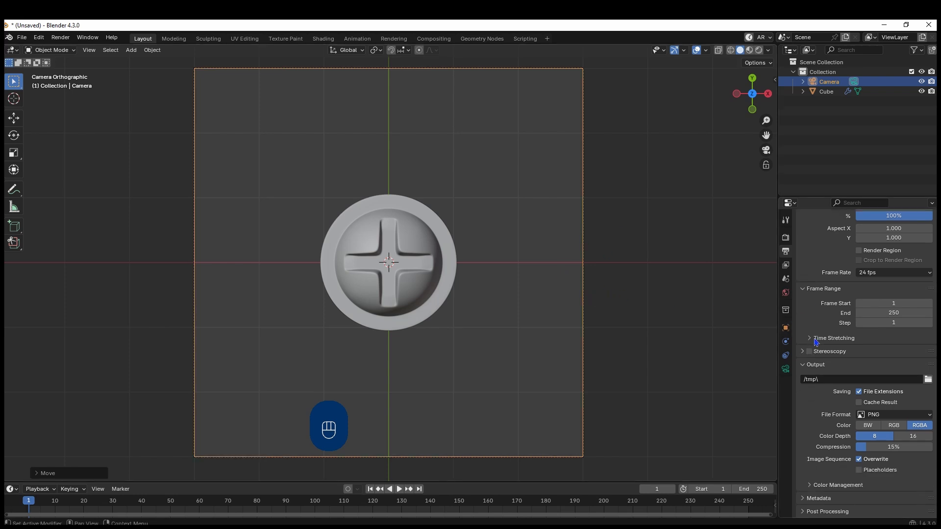
pyautogui.scroll(4, 816, 342)
pyautogui.click(785, 238)
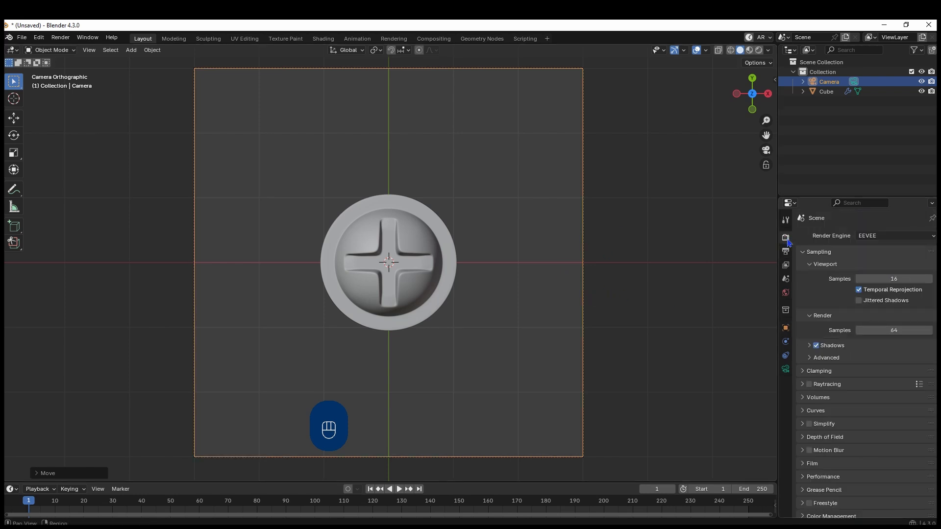
pyautogui.scroll(-1, 809, 411)
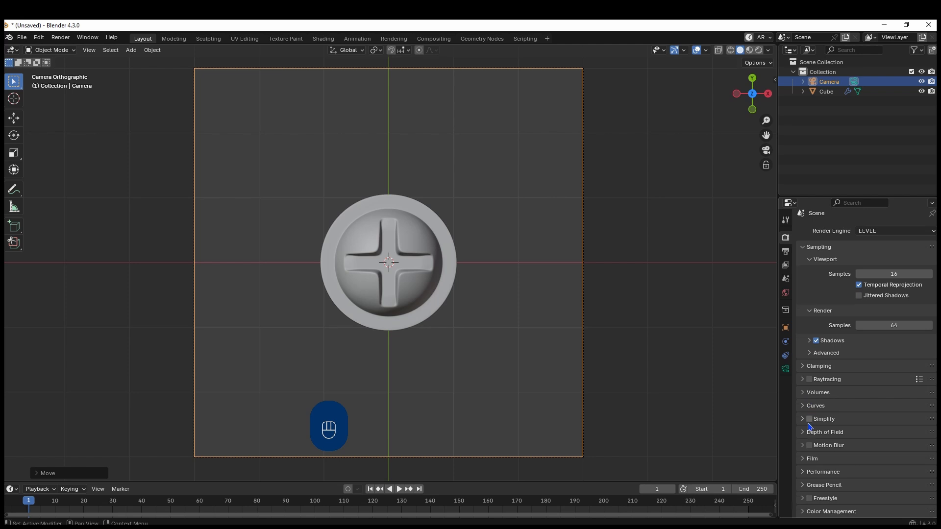
pyautogui.click(801, 460)
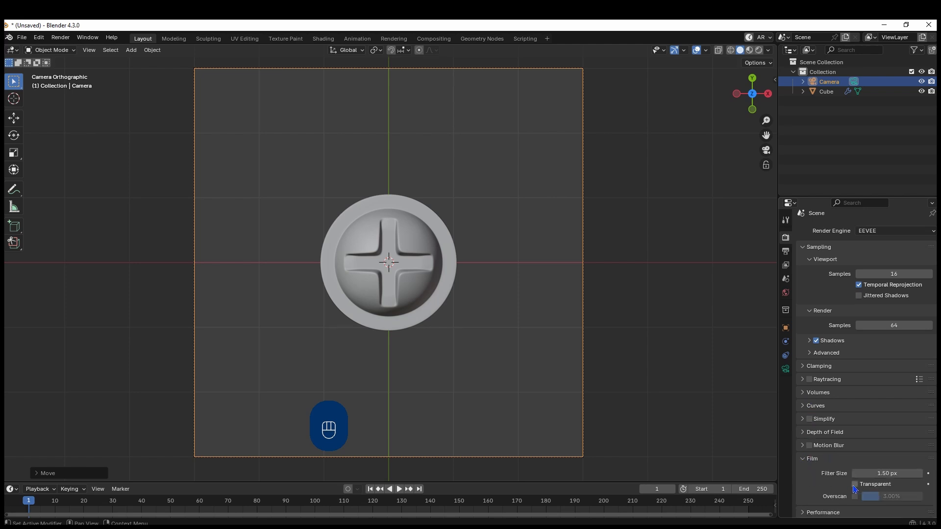
pyautogui.click(856, 485)
# Reduce the camera's orthographic scale to 2.150 so the object nearly fills the square frame
pyautogui.click(785, 369)
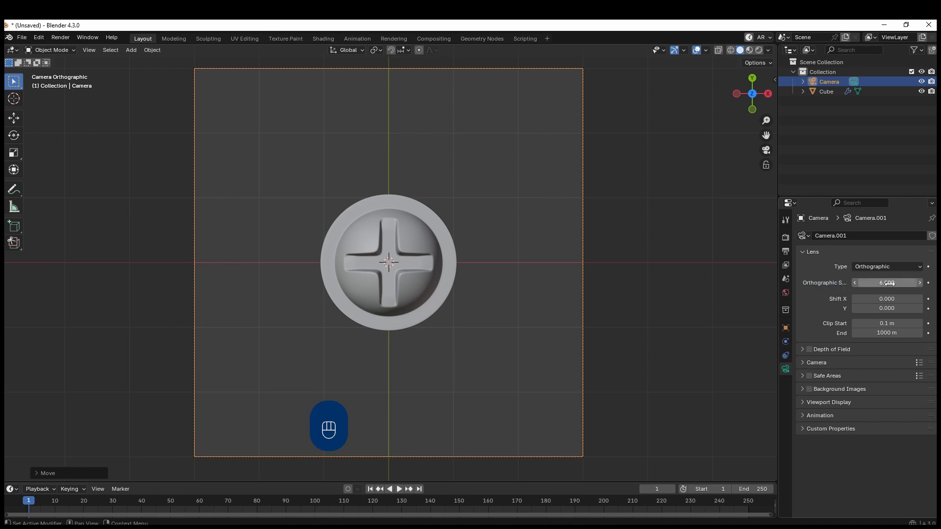
pyautogui.keyDown('shift'); pyautogui.moveTo(890, 283); pyautogui.dragTo(815, 283); pyautogui.keyUp('shift')
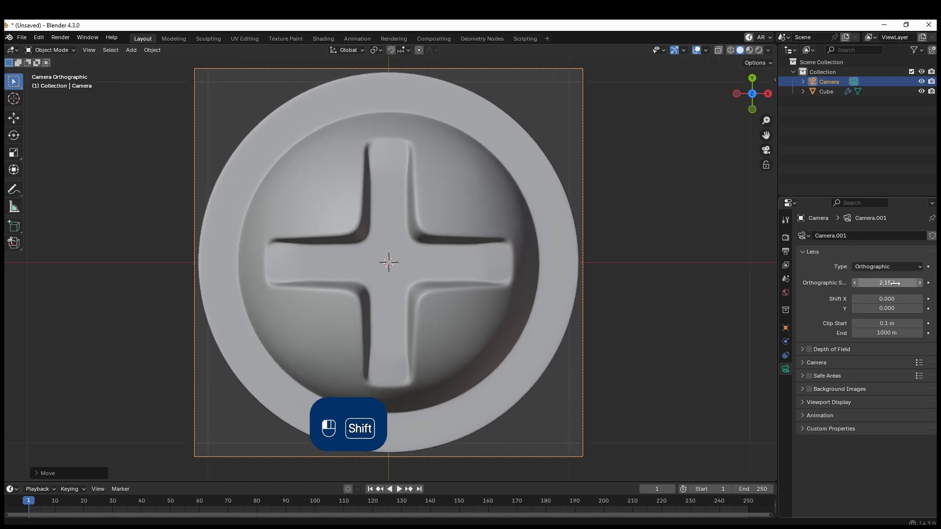
# Switch the solid viewport shading to MatCap lighting and choose the multicoloured normal-map MatCap
pyautogui.click(768, 52)
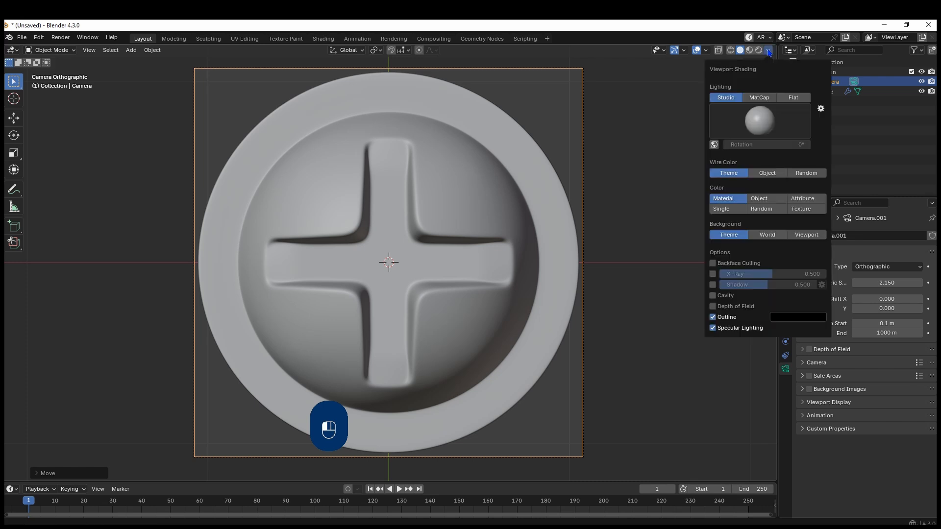
pyautogui.click(749, 98)
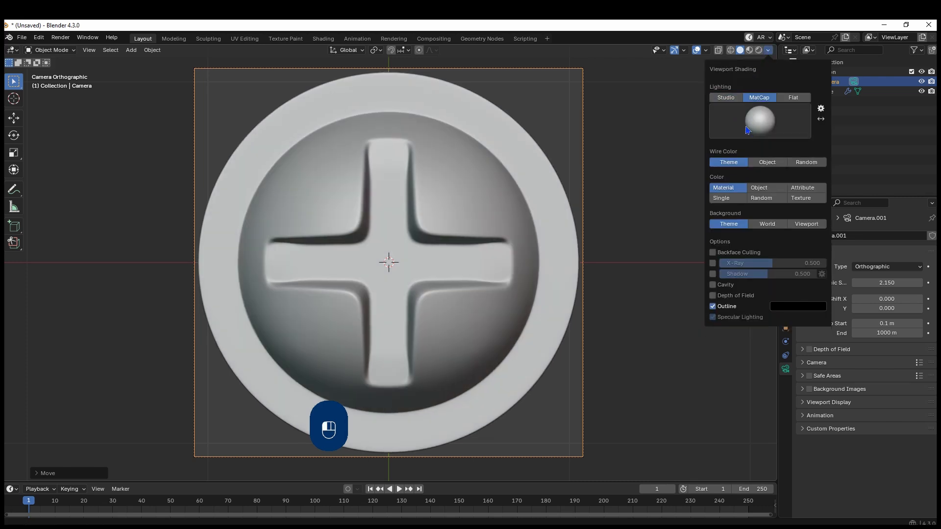
pyautogui.click(757, 122)
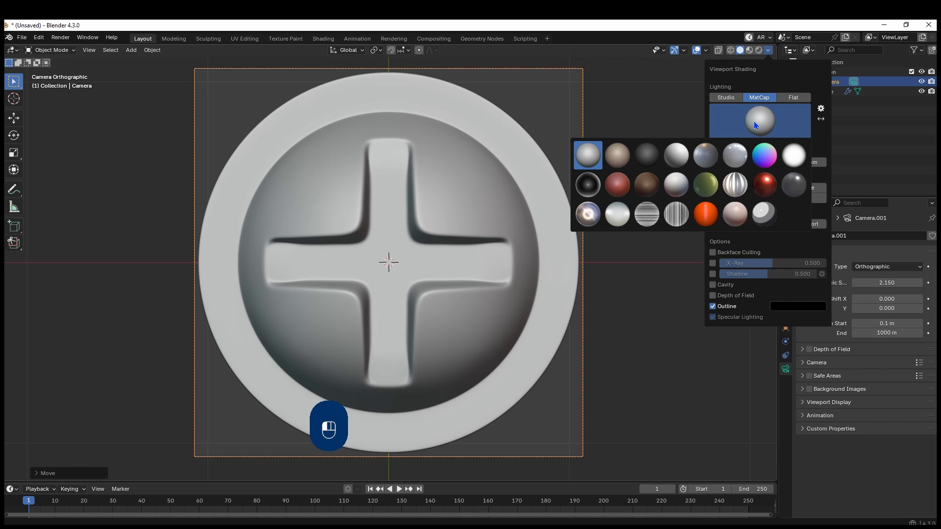
pyautogui.click(768, 162)
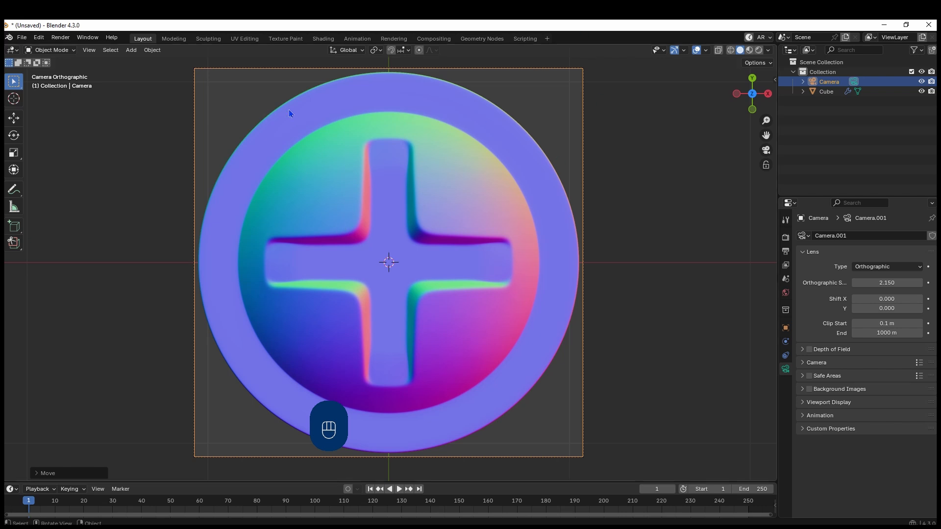
# Hide the viewport gizmos and overlays, and render the camera view as a viewport render image
pyautogui.click(674, 52)
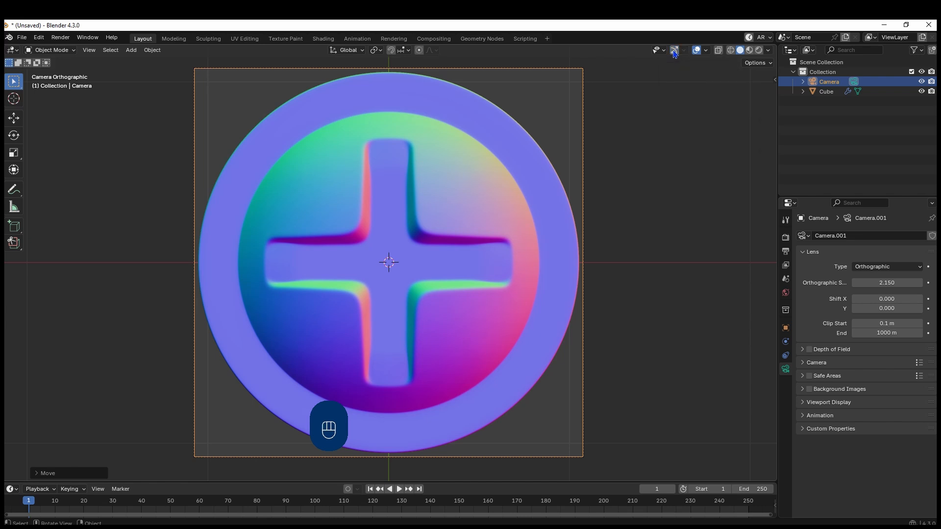
pyautogui.click(698, 50)
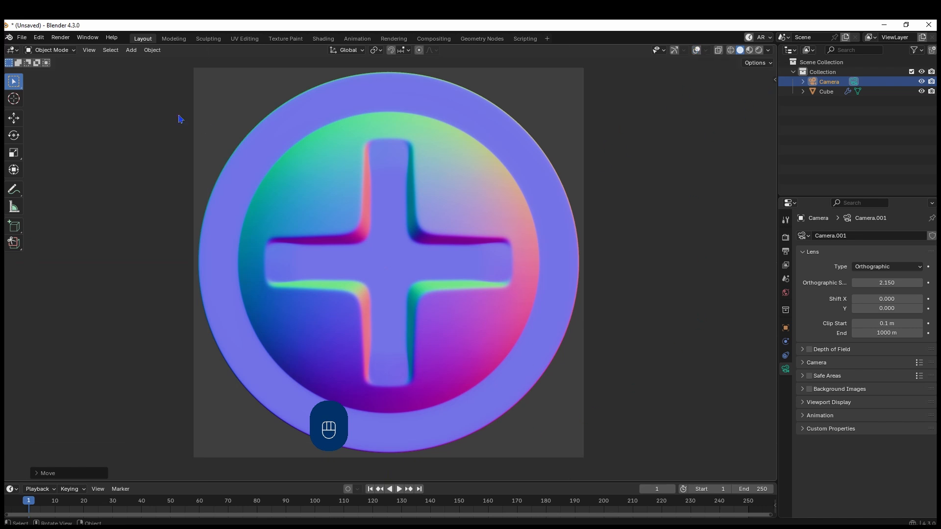
pyautogui.click(89, 50)
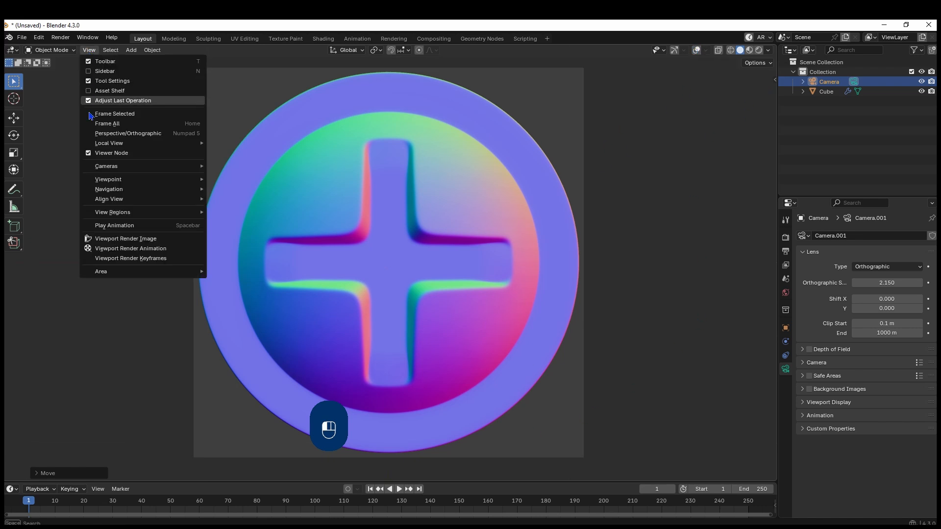
pyautogui.click(134, 240)
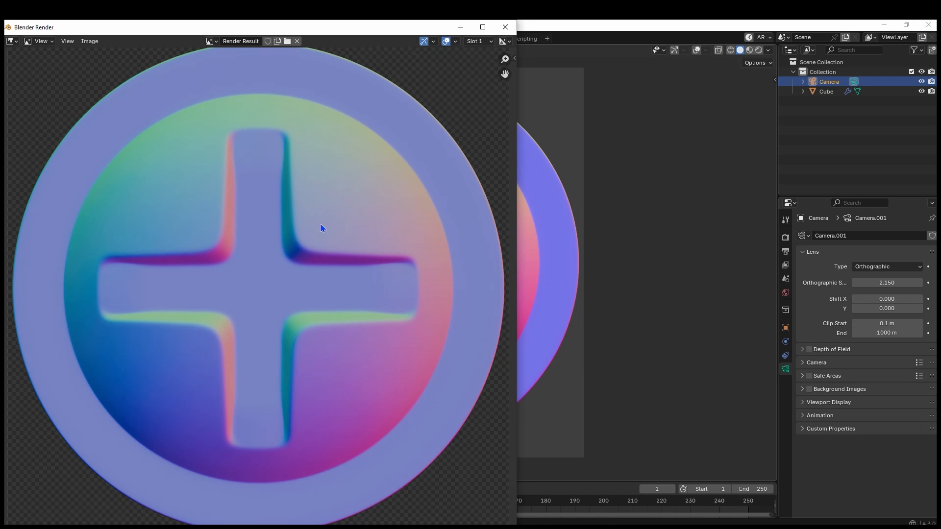
# Save the render as CrossScrewNormalMapV2.png in the NormalMaps folder with 16-bit color depth, and close the render window
pyautogui.click(90, 42)
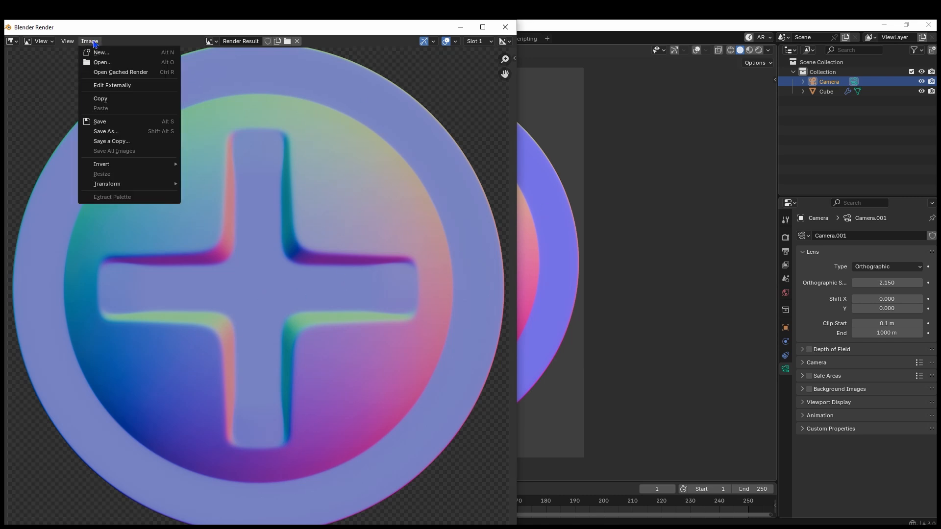
pyautogui.click(116, 136)
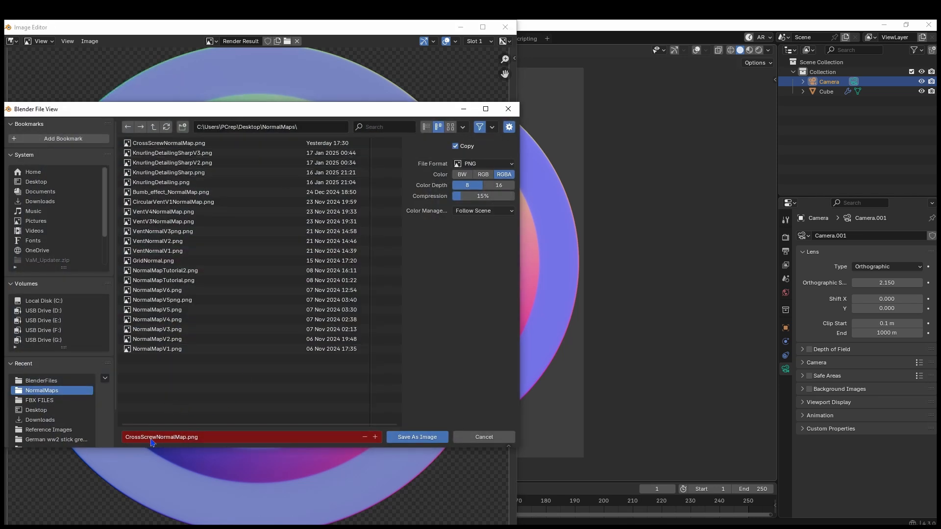
pyautogui.click(181, 437)
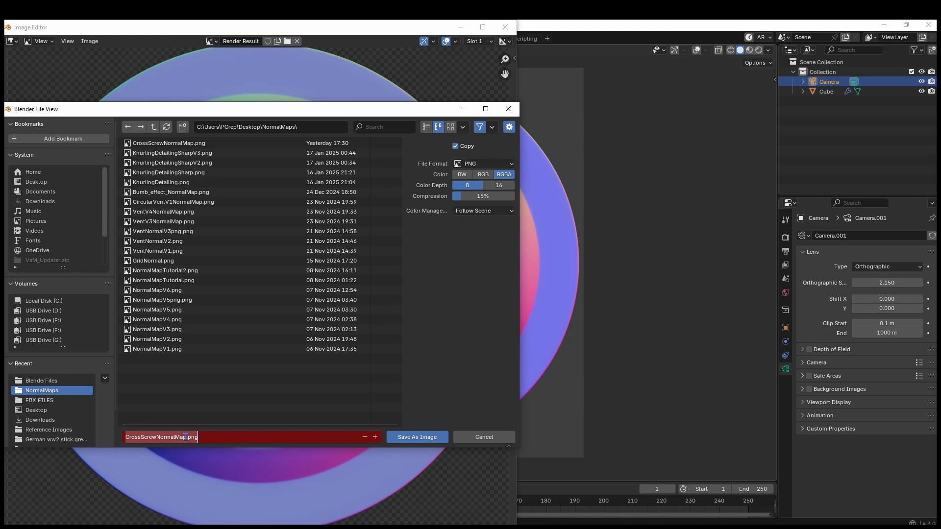
pyautogui.click(186, 437)
pyautogui.write('V2')
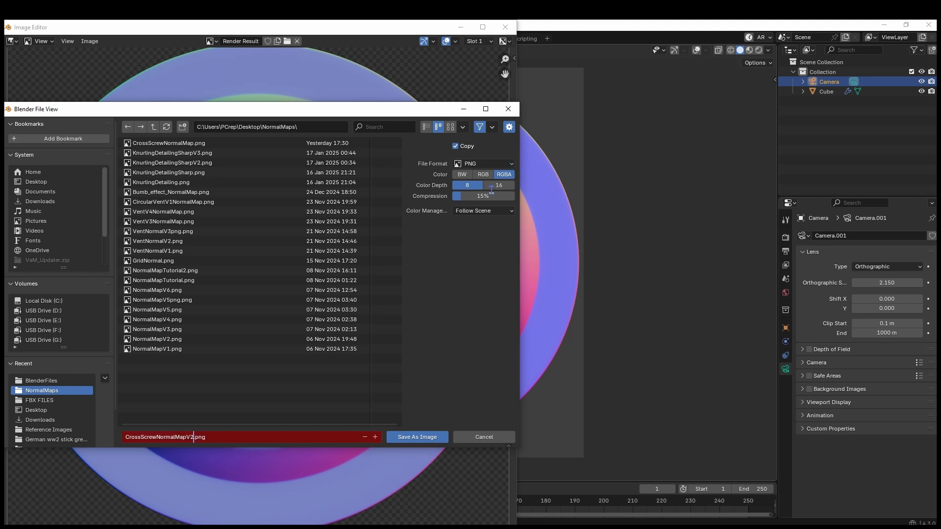
pyautogui.click(462, 186)
pyautogui.click(499, 185)
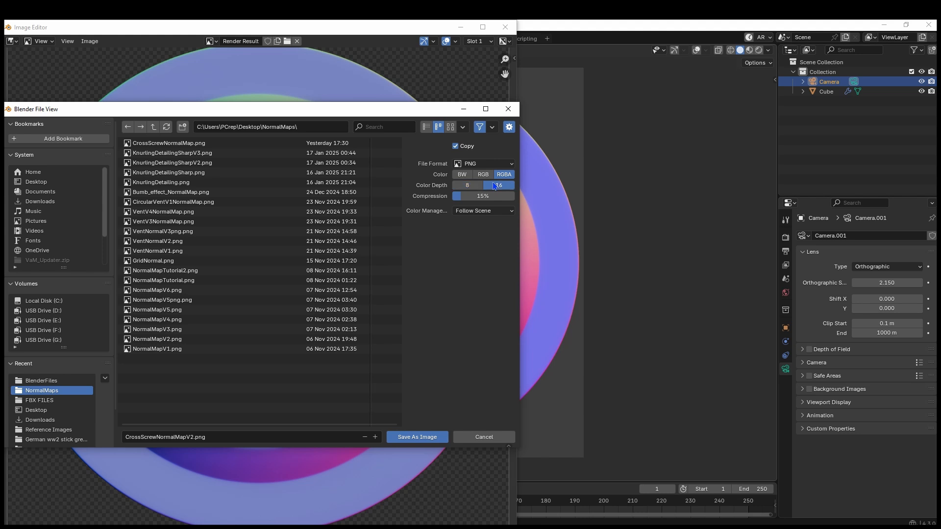
pyautogui.moveTo(480, 201); pyautogui.dragTo(442, 209)
pyautogui.click(415, 440)
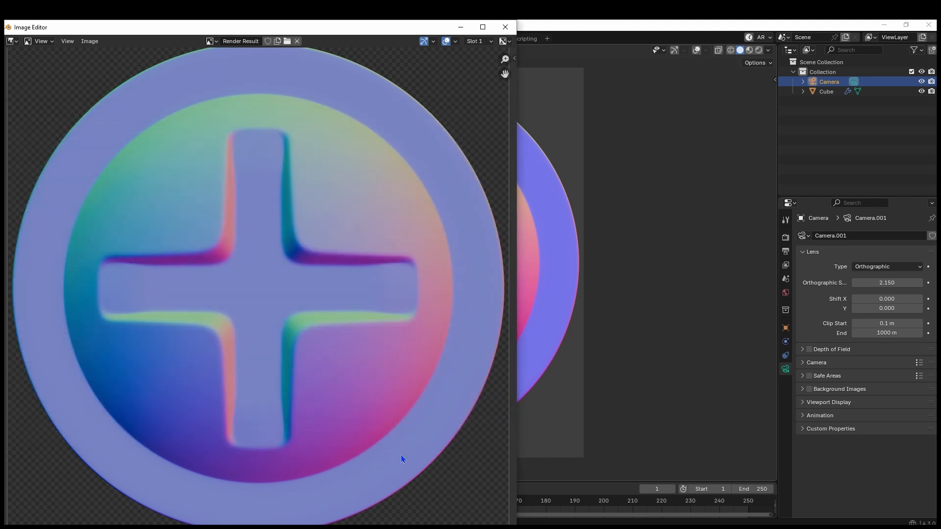
pyautogui.click(505, 27)
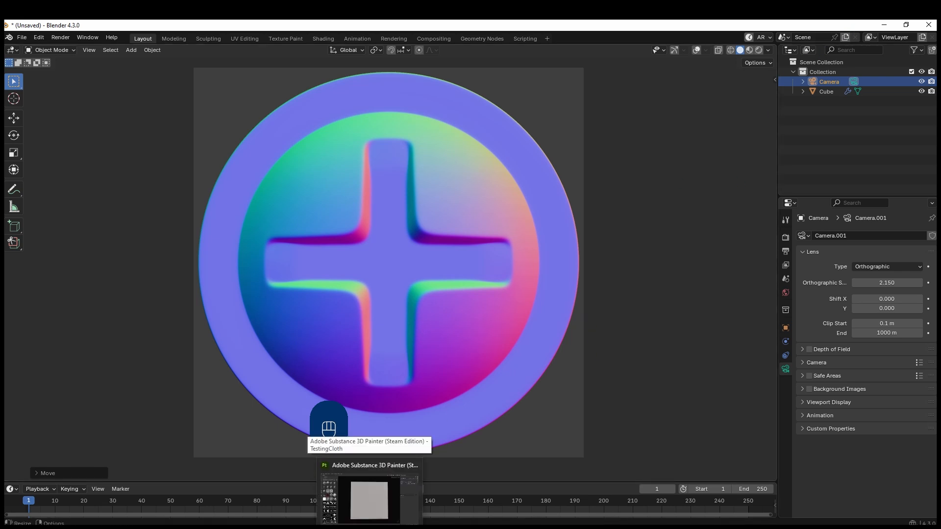
# Switch to Adobe Substance 3D Painter and import CrossScrewNormalMapV2.png as a texture into the library 'your_assets'
pyautogui.click(370, 527)
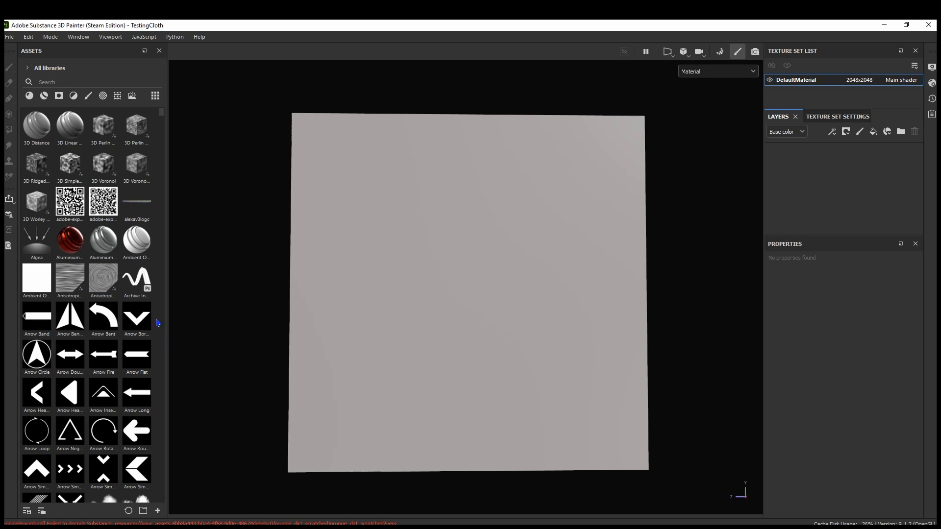
pyautogui.click(158, 511)
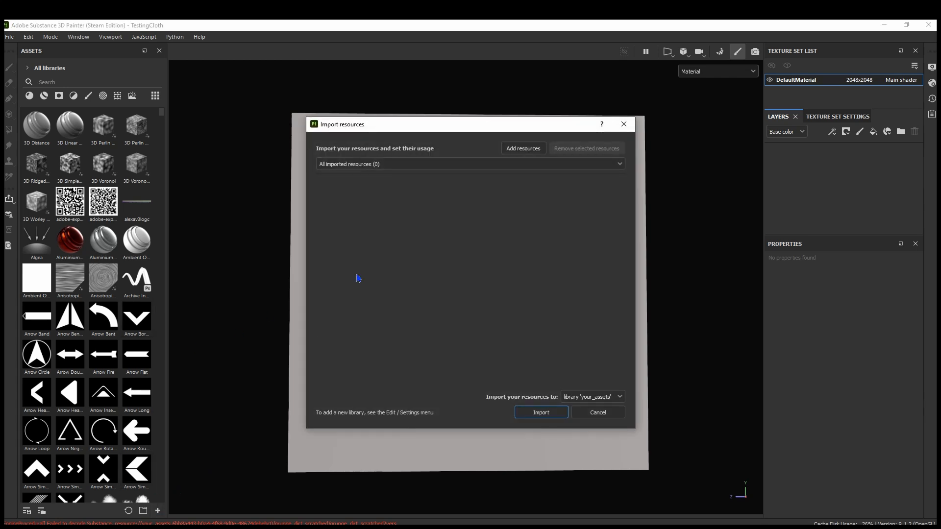
pyautogui.click(522, 148)
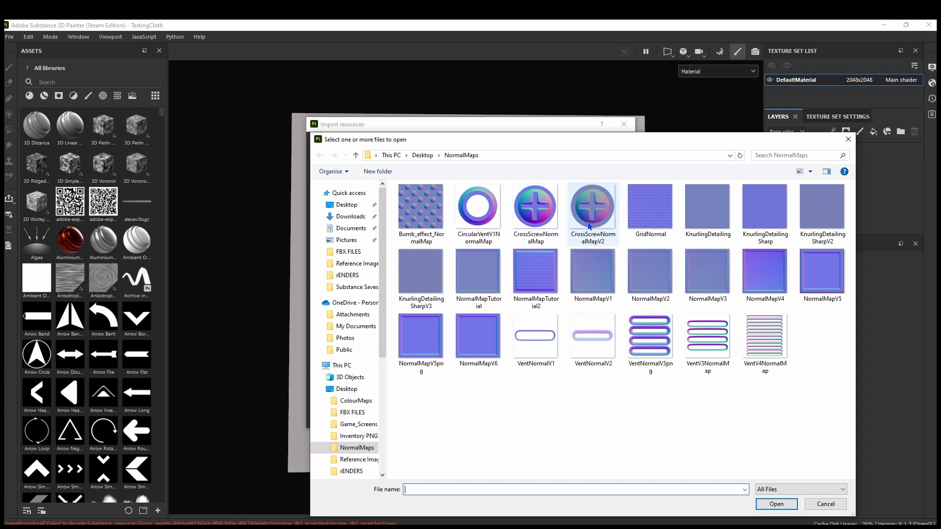
pyautogui.click(597, 207)
pyautogui.click(777, 504)
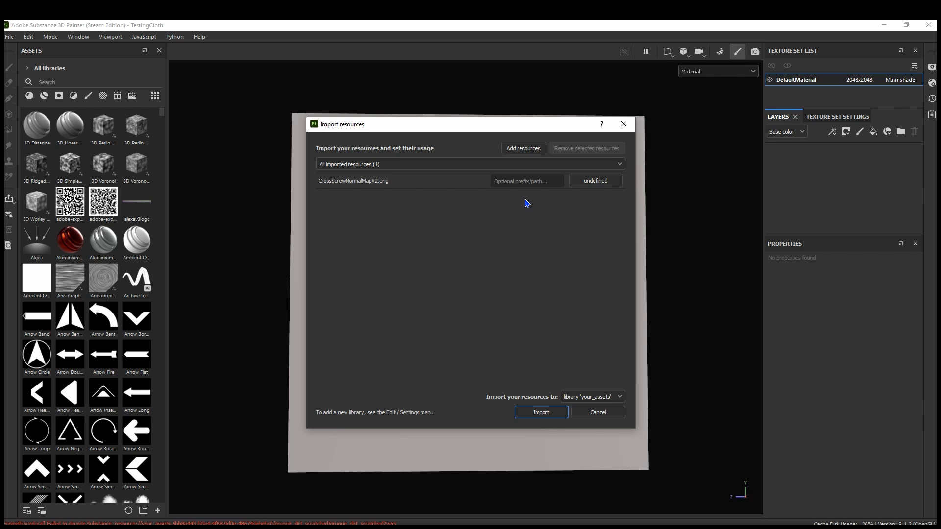
pyautogui.click(595, 180)
pyautogui.click(606, 222)
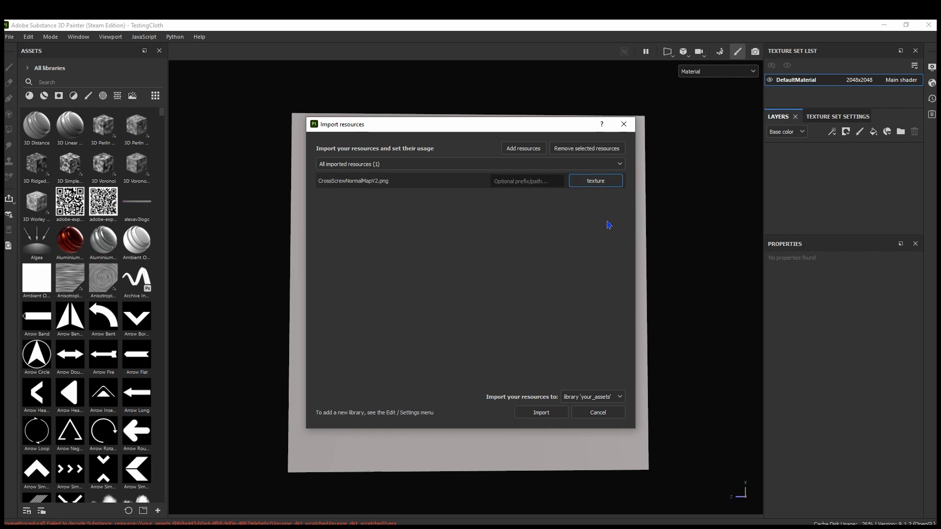
pyautogui.click(540, 413)
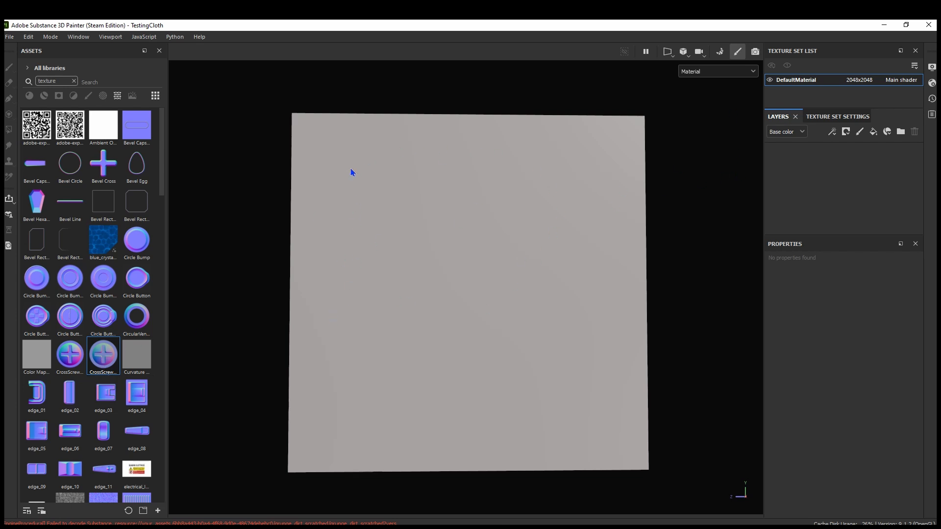
# Look at the plane and its mesh map baking settings, and return to painting mode
pyautogui.keyDown('alt'); pyautogui.moveTo(330, 267); pyautogui.dragTo(303, 272); pyautogui.keyUp('alt')
pyautogui.keyDown('alt'); pyautogui.moveTo(465, 291); pyautogui.dragTo(506, 217); pyautogui.keyUp('alt')
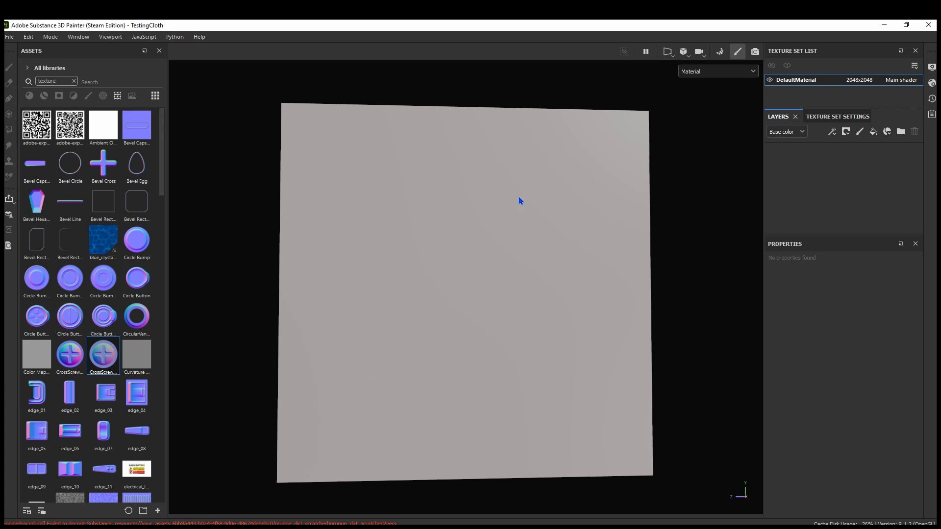
pyautogui.click(719, 52)
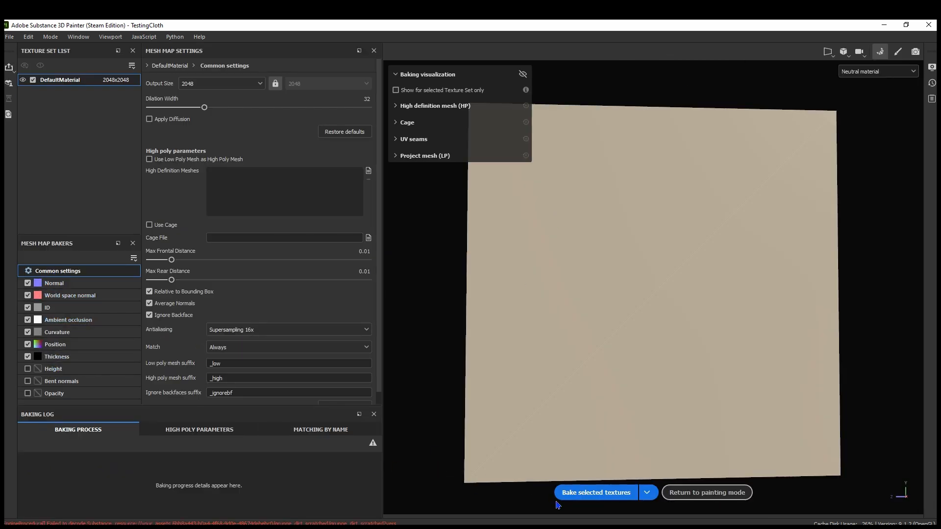
pyautogui.click(681, 494)
pyautogui.keyDown('alt'); pyautogui.moveTo(492, 258); pyautogui.dragTo(477, 275); pyautogui.keyUp('alt')
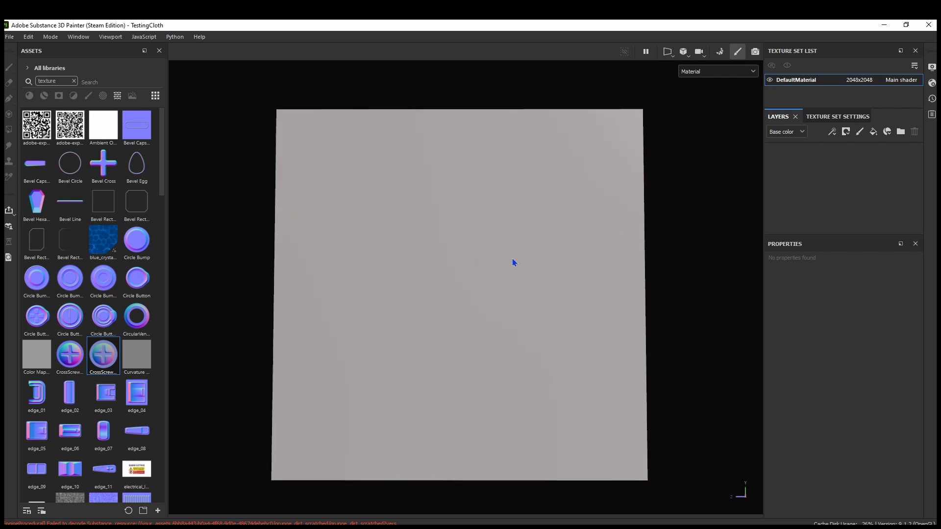
# Add a new paint layer to the DefaultMaterial texture set
pyautogui.click(859, 132)
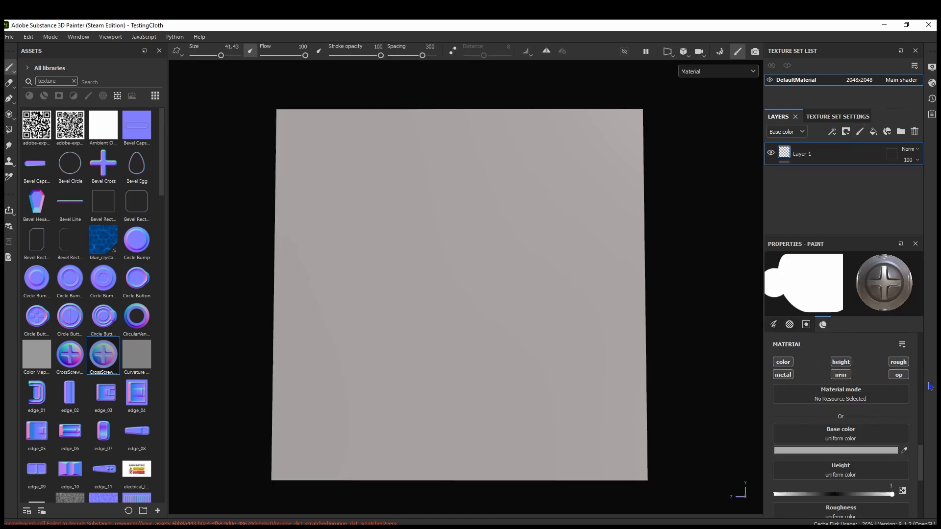
# Limit the brush material to the normal channel only and replace its normal map with CrossScrewNormalMapV2
pyautogui.press('alt')
pyautogui.keyDown('alt'); pyautogui.click(840, 375); pyautogui.keyUp('alt')
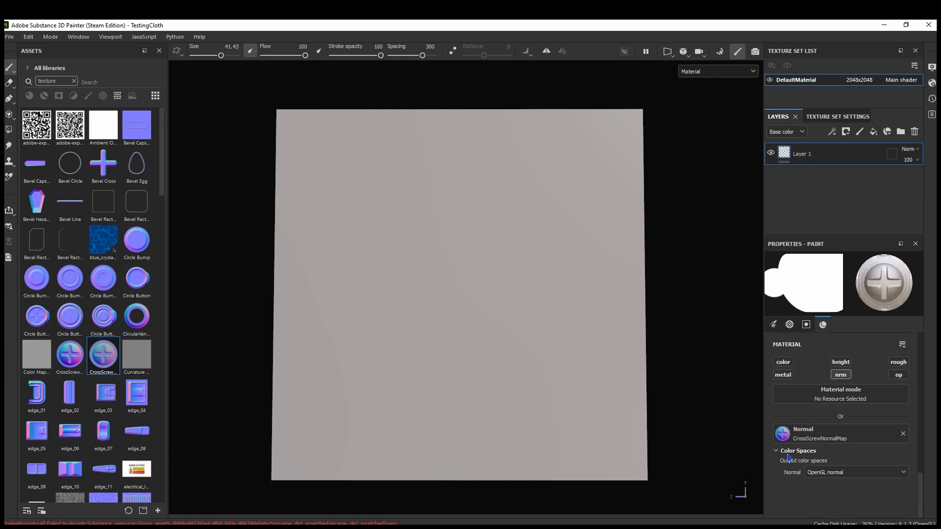
pyautogui.click(903, 434)
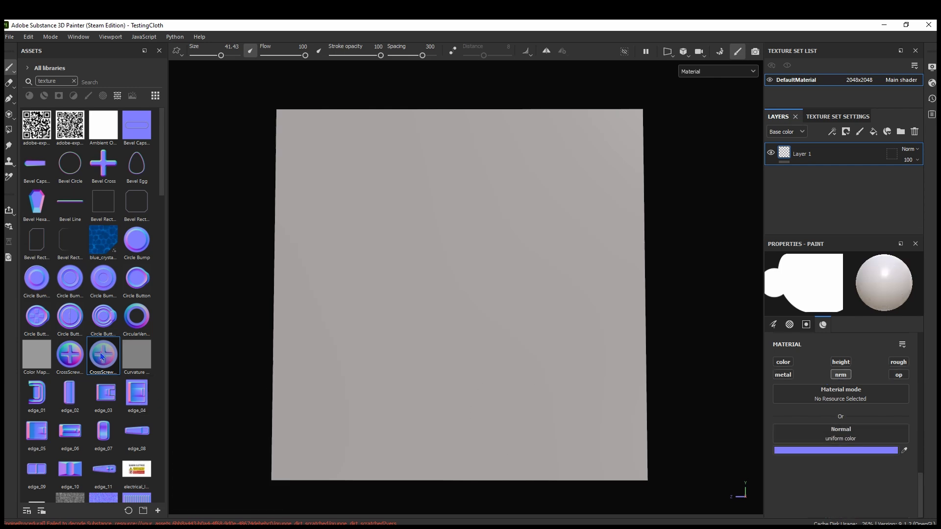
pyautogui.moveTo(102, 356); pyautogui.dragTo(831, 437)
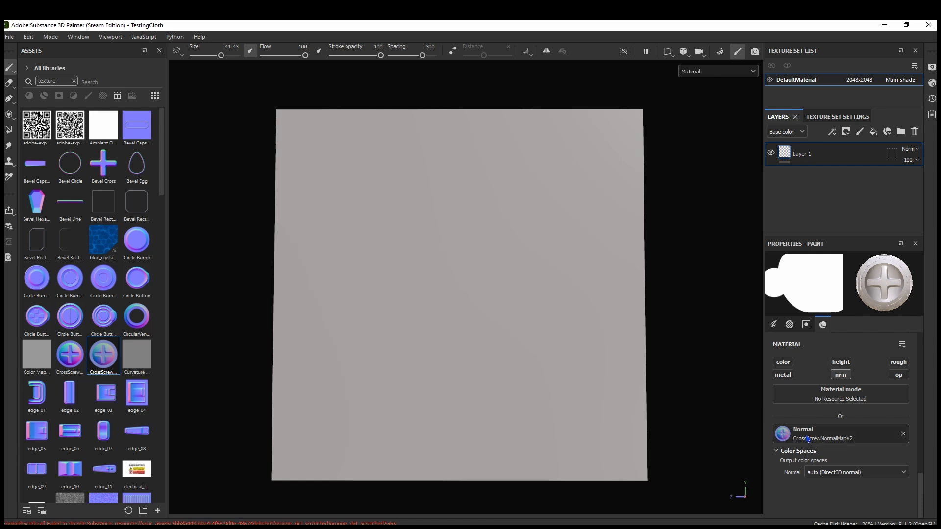
# Hide the material's color space parameters and stamp a test screw with brush size 36.45 near the plane's lower-left corner
pyautogui.click(902, 344)
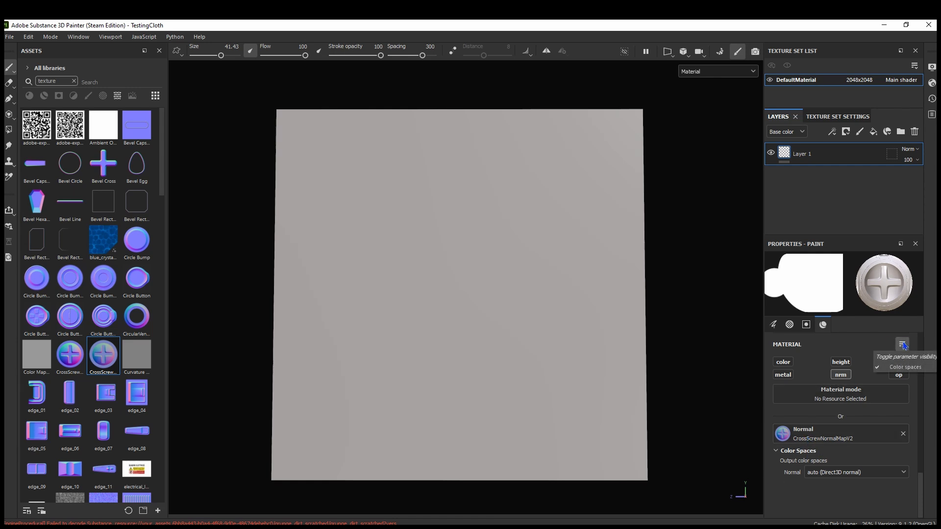
pyautogui.click(901, 368)
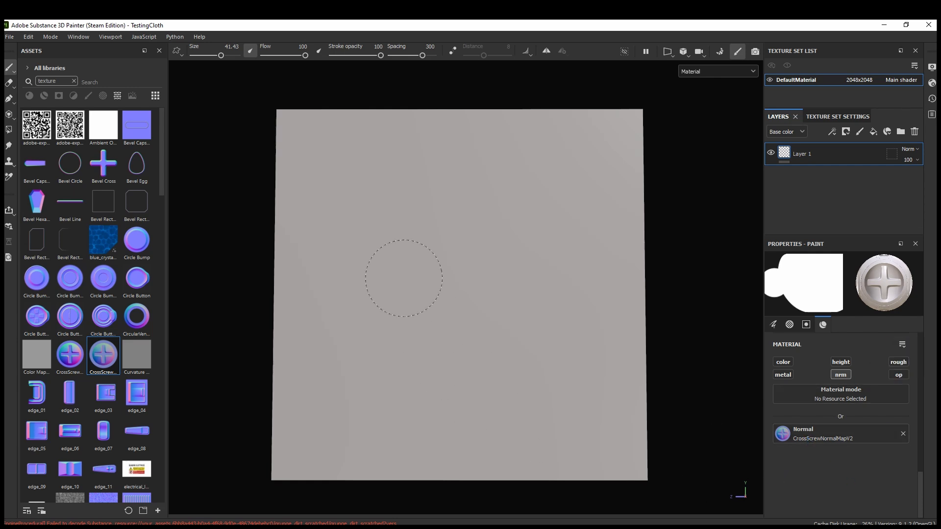
pyautogui.keyDown('ctrl'); pyautogui.moveTo(349, 413); pyautogui.dragTo(346, 413, button='right'); pyautogui.keyUp('ctrl')
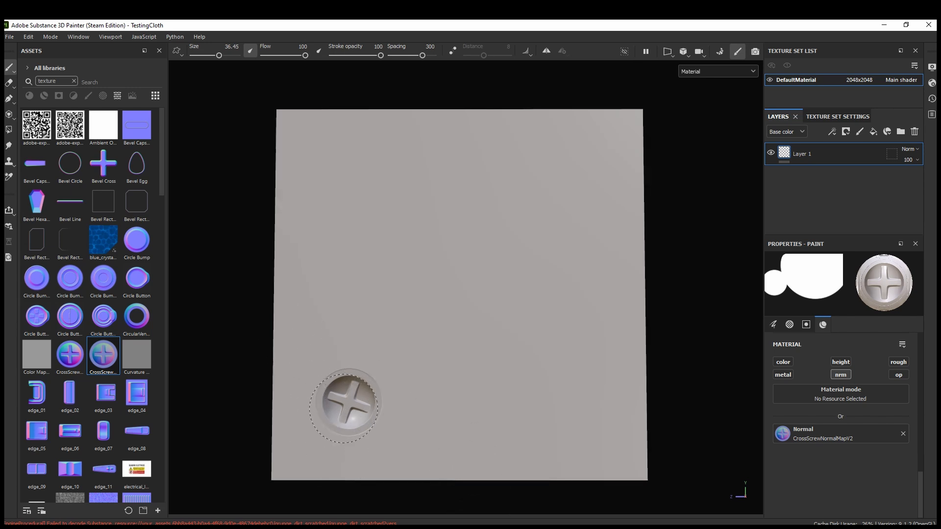
pyautogui.keyDown('ctrl'); pyautogui.moveTo(352, 406); pyautogui.dragTo(300, 406, button='right'); pyautogui.keyUp('ctrl')
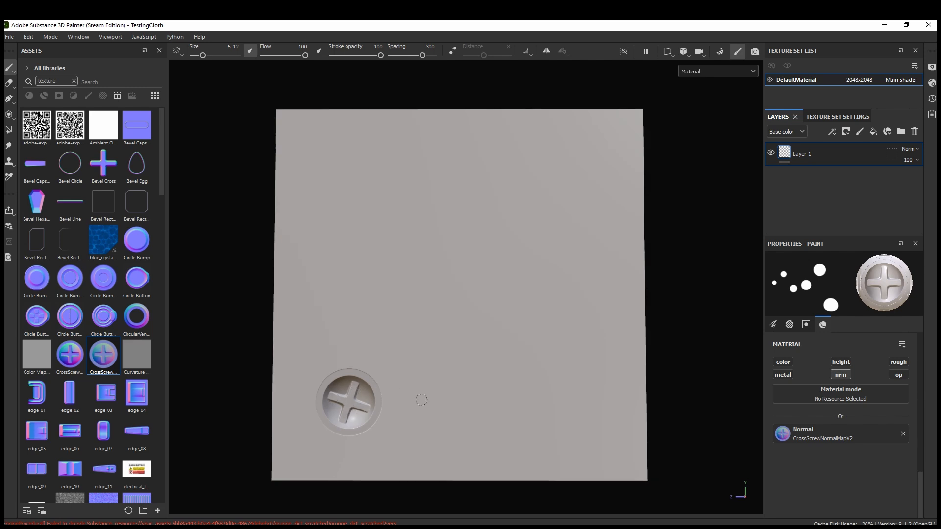
pyautogui.moveTo(422, 400)
pyautogui.keyDown('shift'); pyautogui.mouseDown(button='right')
pyautogui.moveTo(440, 399)
pyautogui.moveTo(410, 398)
pyautogui.moveTo(424, 401)
pyautogui.mouseUp(button='right'); pyautogui.keyUp('shift')
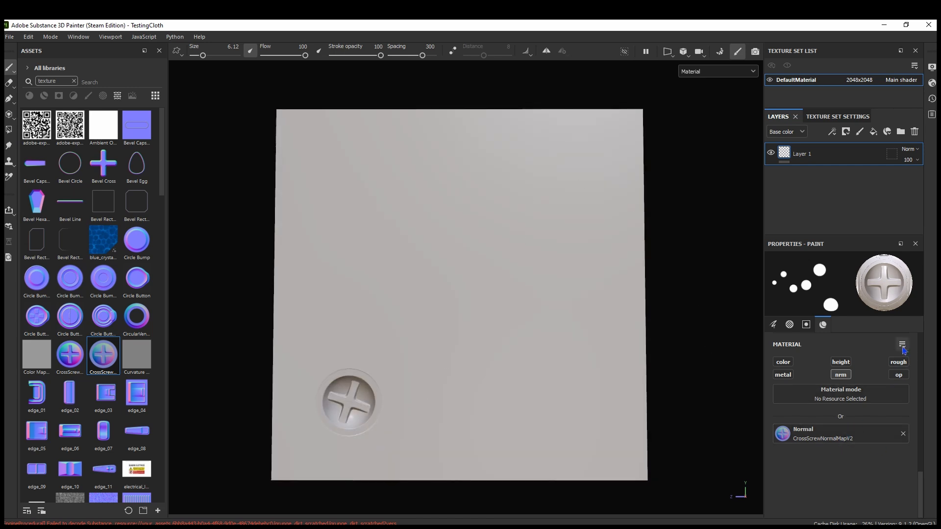
# Show the material's color space parameters again and stamp a second, smaller screw with brush size 28.44 overlapping the first
pyautogui.click(901, 347)
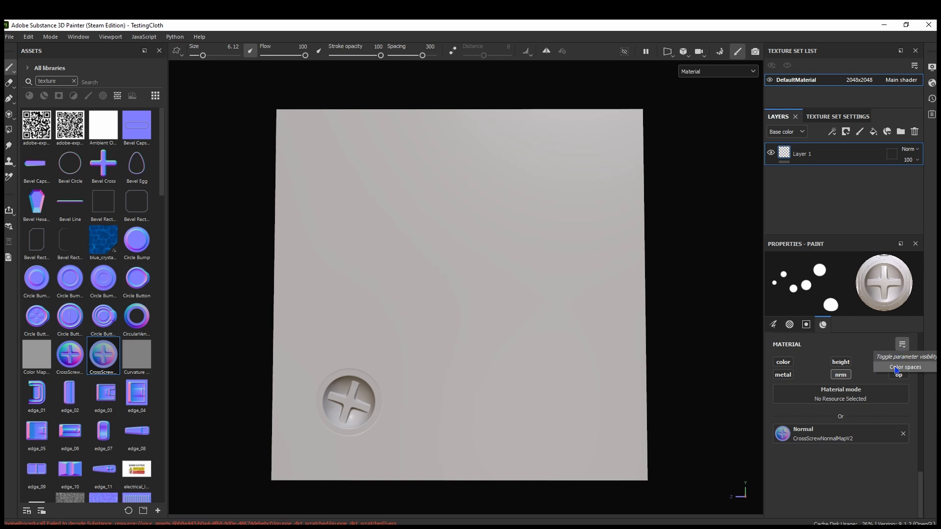
pyautogui.click(906, 368)
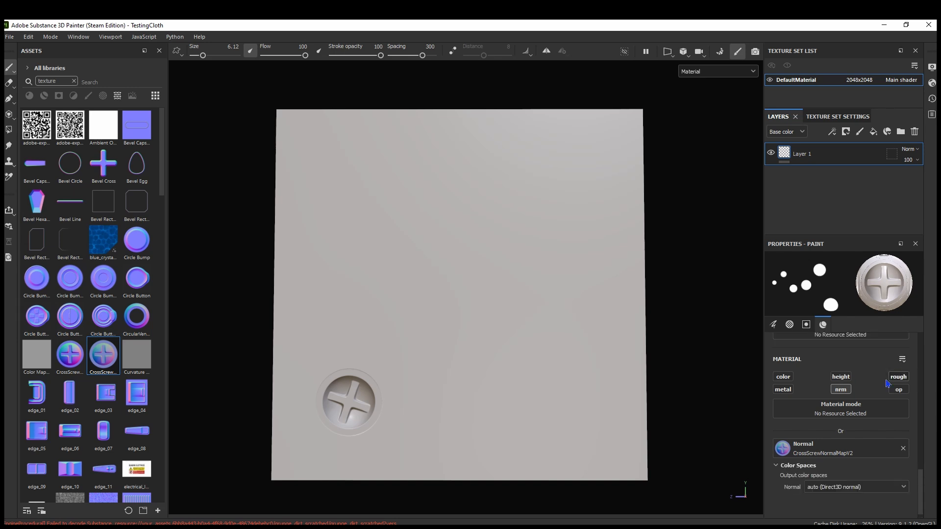
pyautogui.keyDown('ctrl'); pyautogui.moveTo(323, 393); pyautogui.dragTo(326, 387, button='right'); pyautogui.keyUp('ctrl')
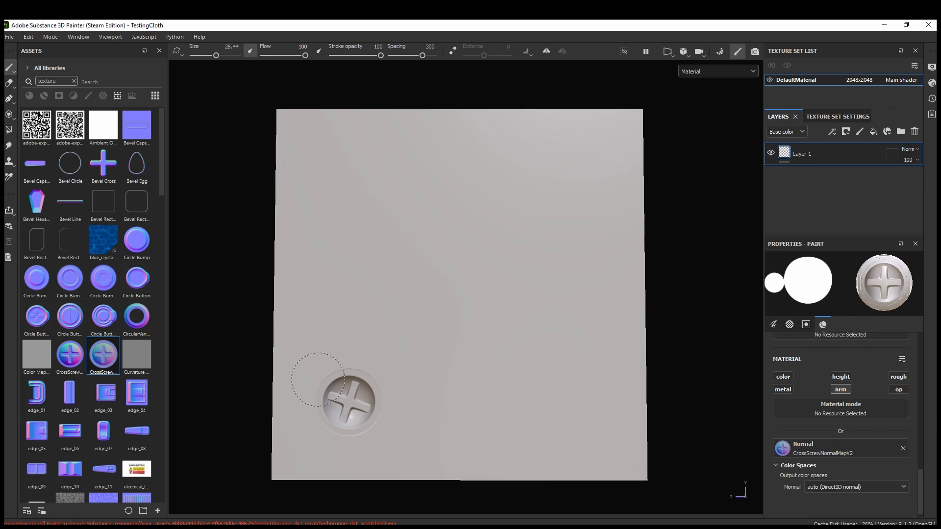
pyautogui.click(328, 383)
# Erase both overlapping test screws from the plane and return to the paint brush
pyautogui.click(9, 82)
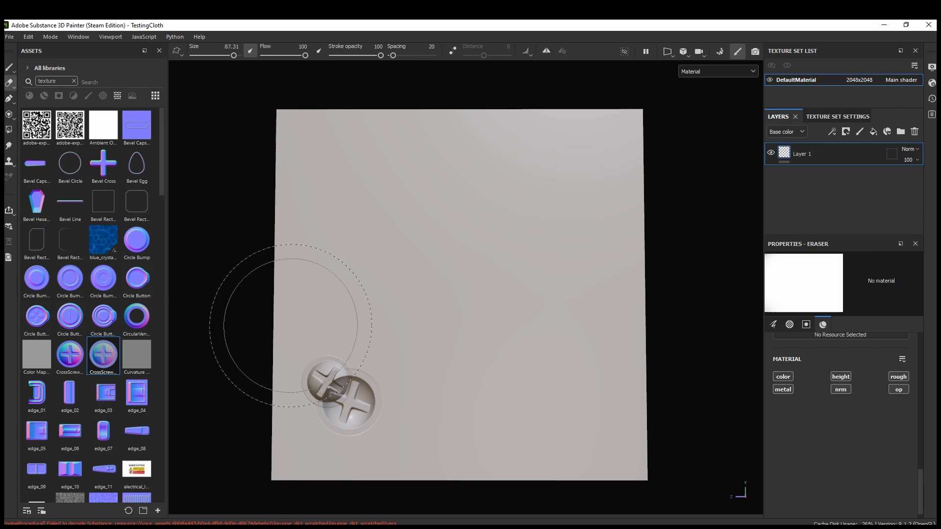
pyautogui.moveTo(273, 326); pyautogui.dragTo(368, 410)
pyautogui.click(8, 67)
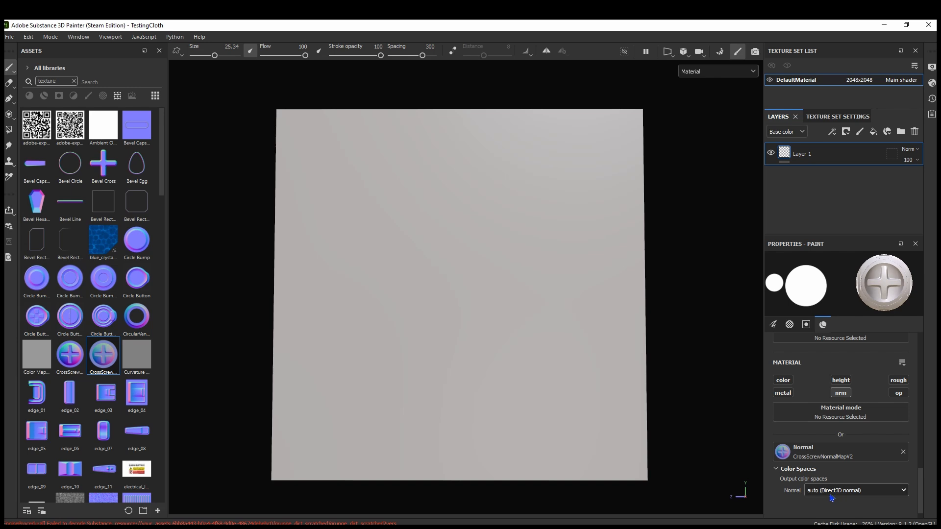
# Set the normal map's color space to OpenGL normal and stamp a screw with brush size 19.66 near the plane's upper-left corner
pyautogui.click(853, 492)
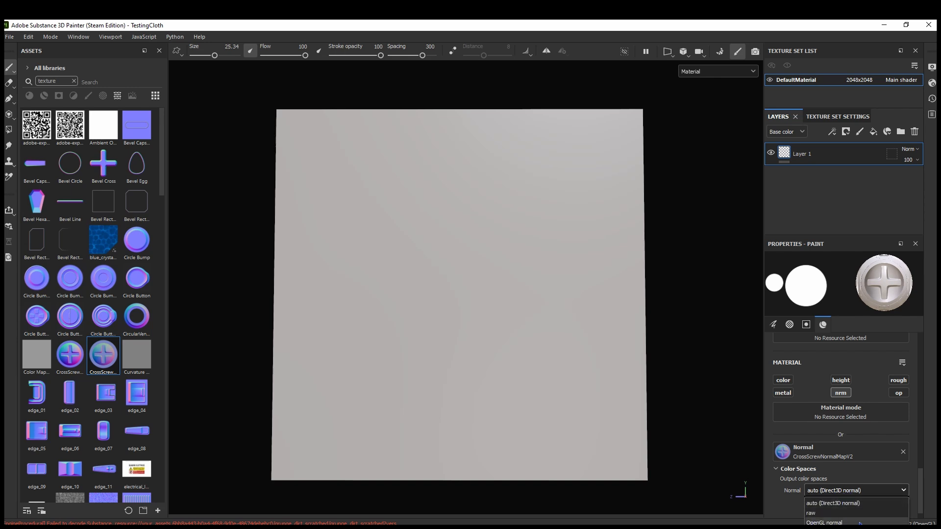
pyautogui.click(833, 522)
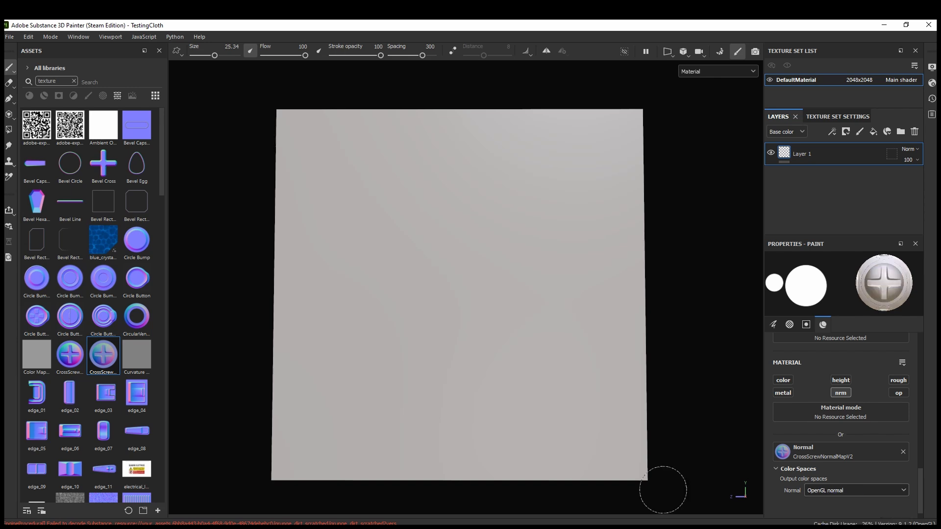
pyautogui.keyDown('ctrl'); pyautogui.moveTo(311, 155); pyautogui.dragTo(297, 154, button='right'); pyautogui.keyUp('ctrl')
pyautogui.click(304, 133)
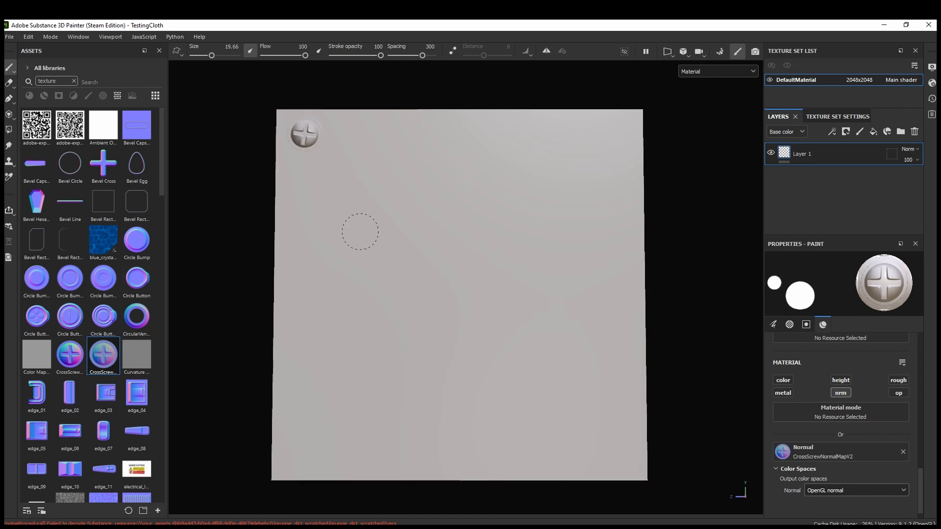
# Check the stamped screw under rotated environment lighting and stamp another one near the plane's upper-right corner
pyautogui.moveTo(357, 227)
pyautogui.keyDown('shift'); pyautogui.mouseDown(button='right')
pyautogui.moveTo(374, 205)
pyautogui.moveTo(393, 212)
pyautogui.moveTo(355, 206)
pyautogui.moveTo(383, 212)
pyautogui.mouseUp(button='right'); pyautogui.keyUp('shift')
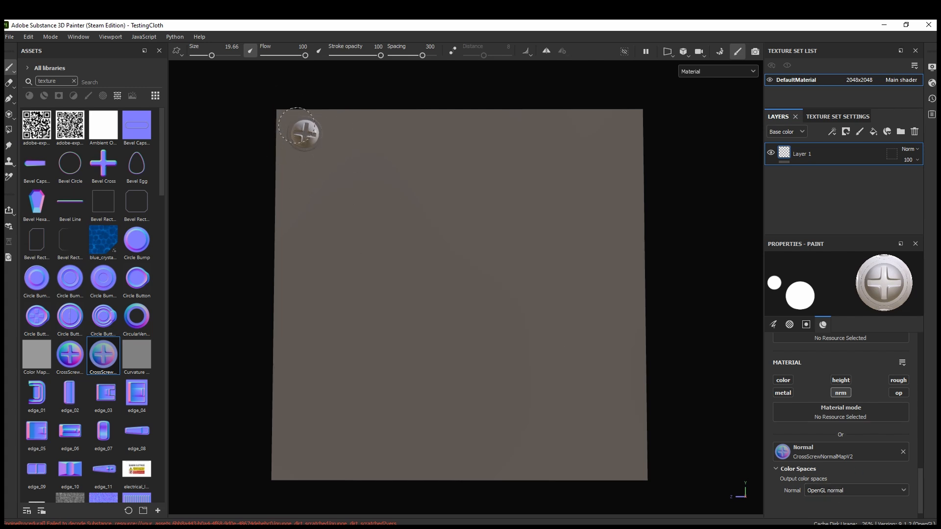
pyautogui.moveTo(296, 146)
pyautogui.keyDown('shift'); pyautogui.mouseDown(button='right')
pyautogui.moveTo(380, 159)
pyautogui.moveTo(370, 161)
pyautogui.mouseUp(button='right'); pyautogui.keyUp('shift')
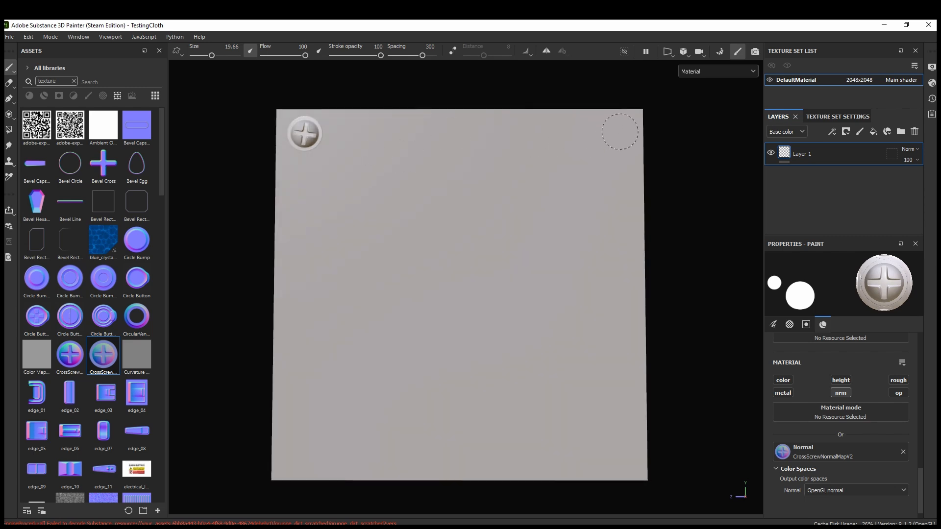
pyautogui.click(618, 132)
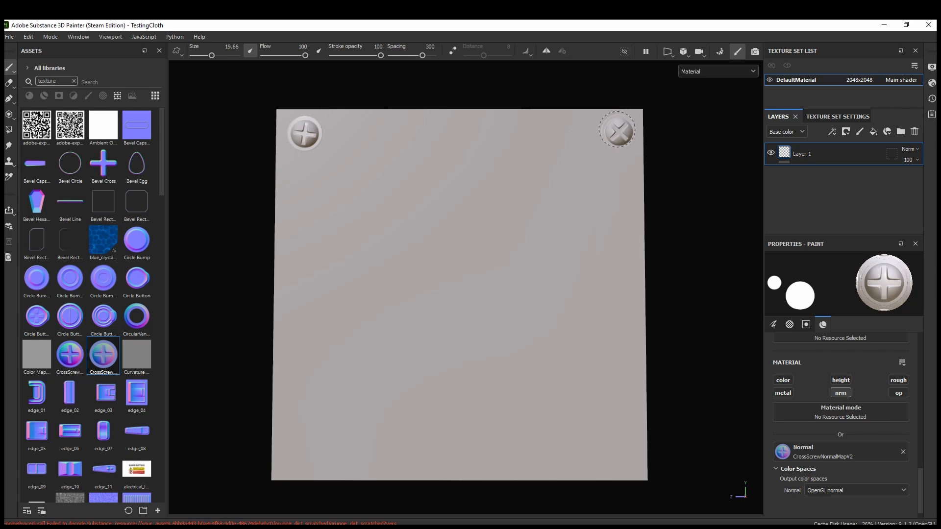
# Undo the two screw stamps in the plane's upper corners
pyautogui.scroll(5, 810, 462)
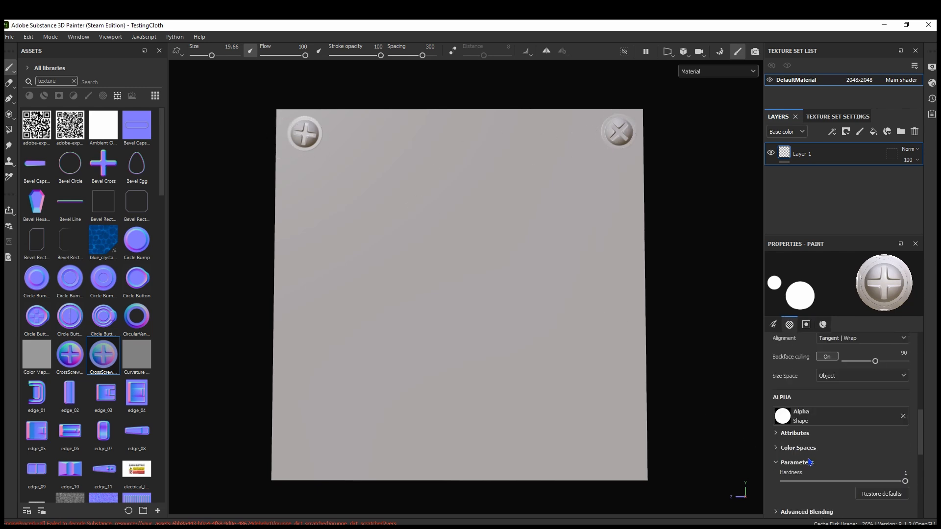
pyautogui.hotkey('ctrl', 'z')
pyautogui.hotkey('ctrl', 'z')
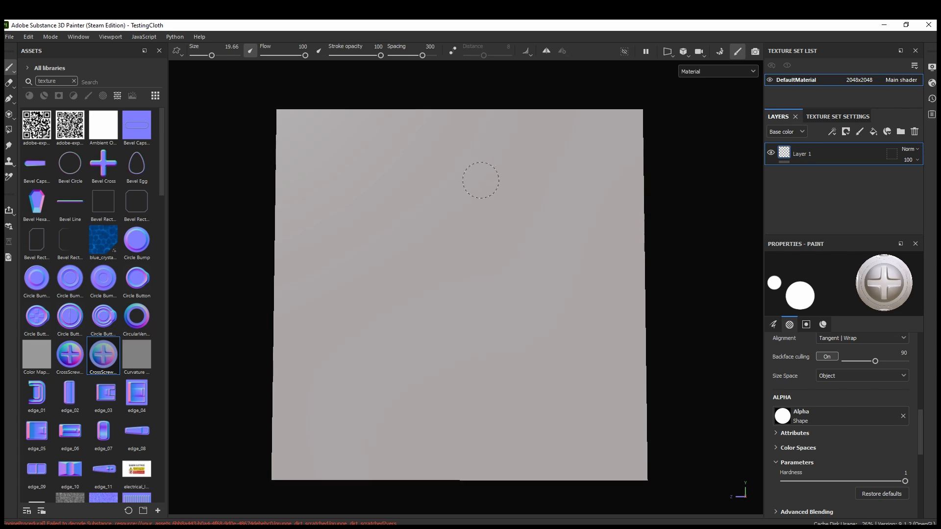
# Set the brush's Angle Jitter to 80
pyautogui.scroll(3, 813, 469)
pyautogui.scroll(-7, 812, 474)
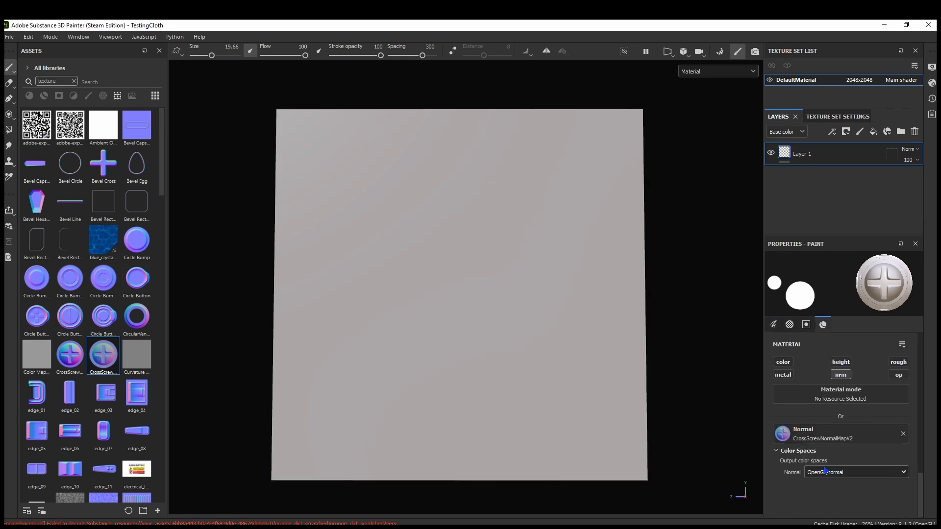
pyautogui.scroll(6, 844, 466)
pyautogui.scroll(3, 842, 448)
pyautogui.scroll(-3, 750, 365)
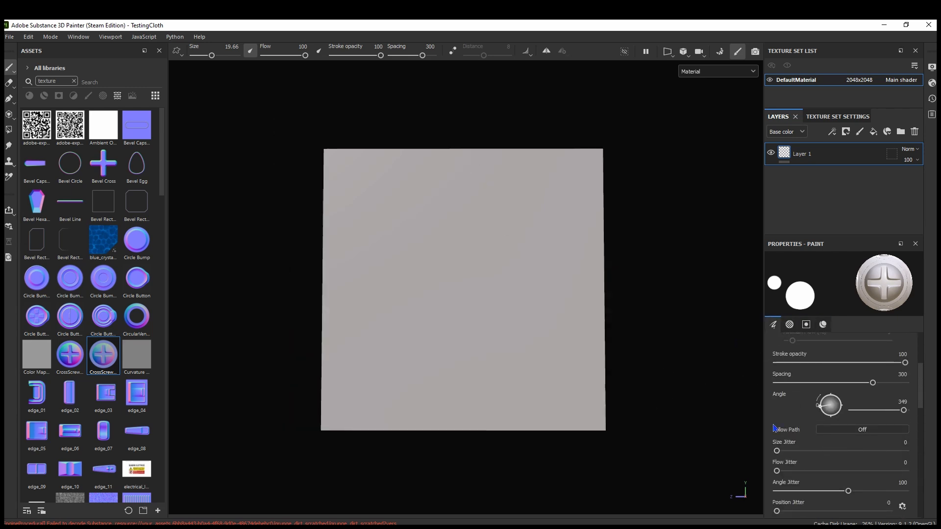
pyautogui.scroll(3, 491, 325)
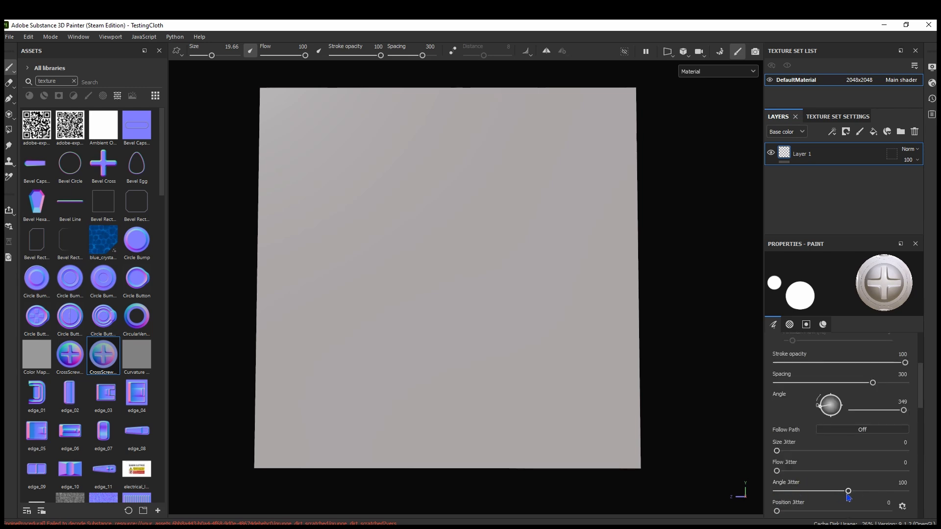
pyautogui.moveTo(849, 494); pyautogui.dragTo(834, 495)
# Stamp six screws down the plane's left edge and two more along its bottom edge
pyautogui.click(289, 119)
pyautogui.click(289, 185)
pyautogui.click(286, 234)
pyautogui.click(284, 295)
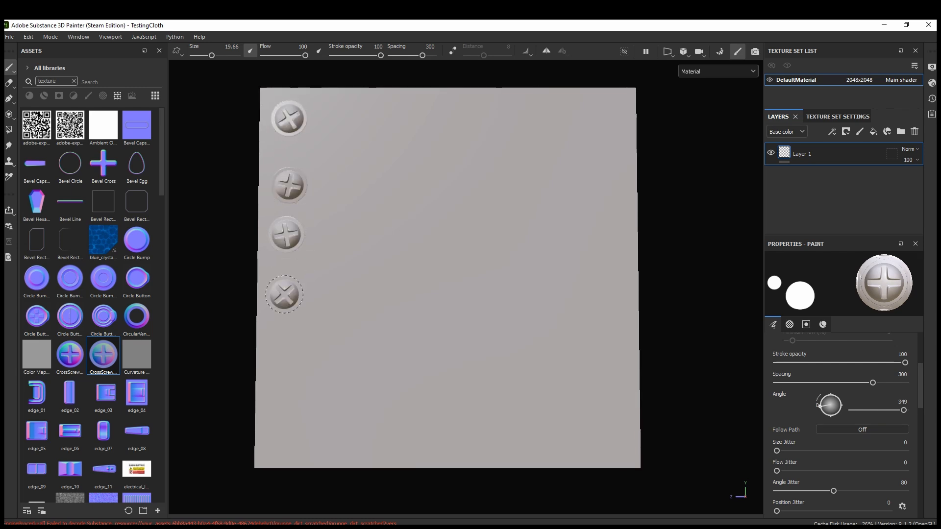
pyautogui.click(283, 338)
pyautogui.click(285, 399)
pyautogui.click(336, 432)
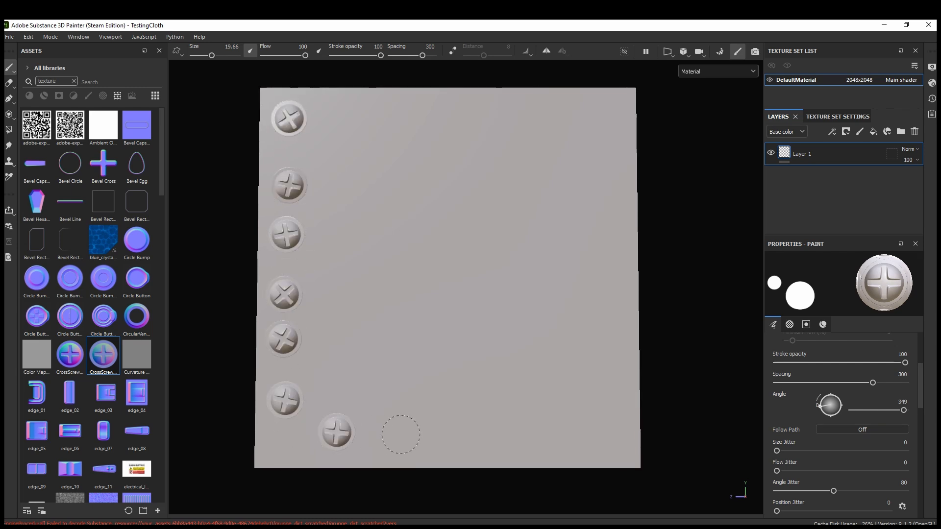
pyautogui.click(414, 429)
# Undo all the screw stamps along the plane's left and bottom edges
pyautogui.hotkey('ctrl', 'z')
pyautogui.hotkey('ctrl', 'z')
pyautogui.hotkey('ctrl', 'z')
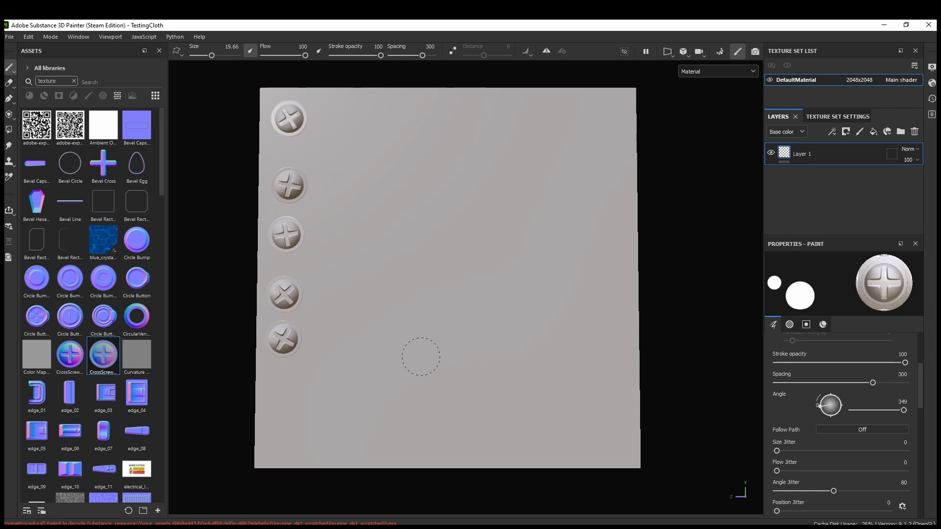
pyautogui.hotkey('ctrl', 'z')
pyautogui.hotkey('ctrl', 'z')
pyautogui.hotkey('ctrl', 'z')
pyautogui.hotkey('ctrl', 'z')
pyautogui.hotkey('ctrl', 'z')
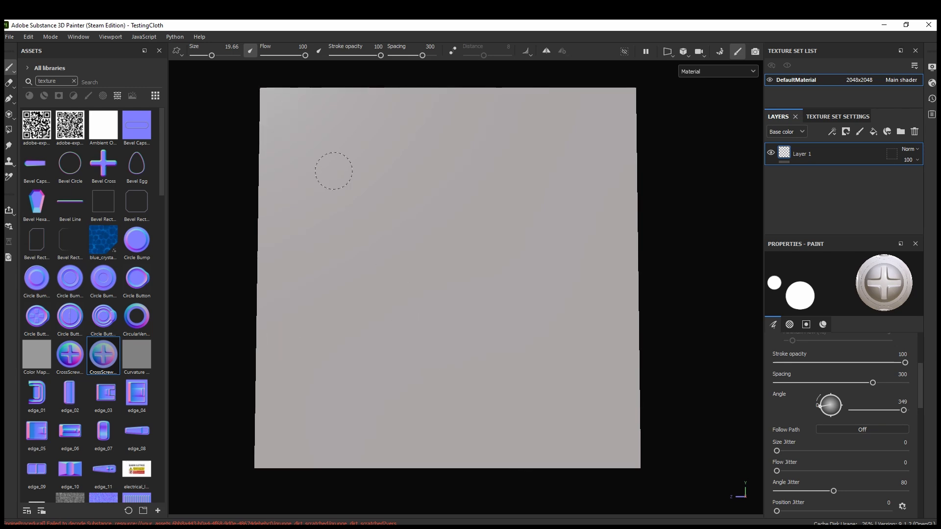
# Set the brush's Angle Jitter to 0 and stamp a row of four screws across the upper part of the plane
pyautogui.moveTo(823, 493); pyautogui.dragTo(774, 492)
pyautogui.click(320, 152)
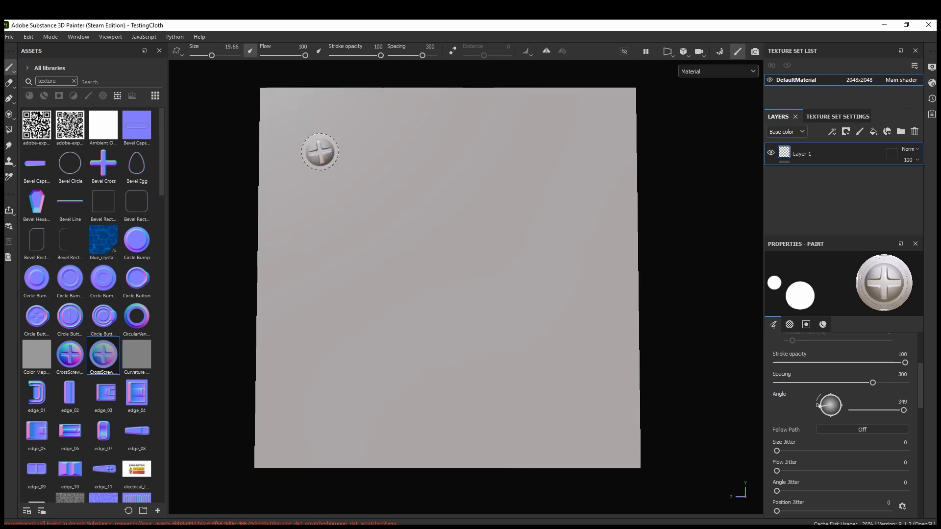
pyautogui.click(364, 153)
pyautogui.click(406, 154)
pyautogui.click(466, 161)
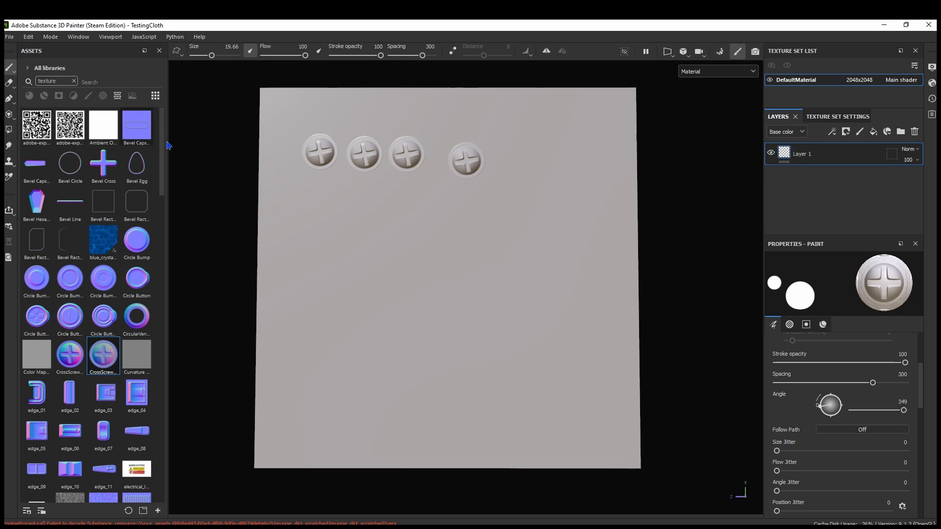
# Undo the row of four screws and set the brush's Angle Jitter to 84
pyautogui.hotkey('ctrl', 'z')
pyautogui.hotkey('ctrl', 'z')
pyautogui.hotkey('ctrl', 'z')
pyautogui.hotkey('ctrl', 'z')
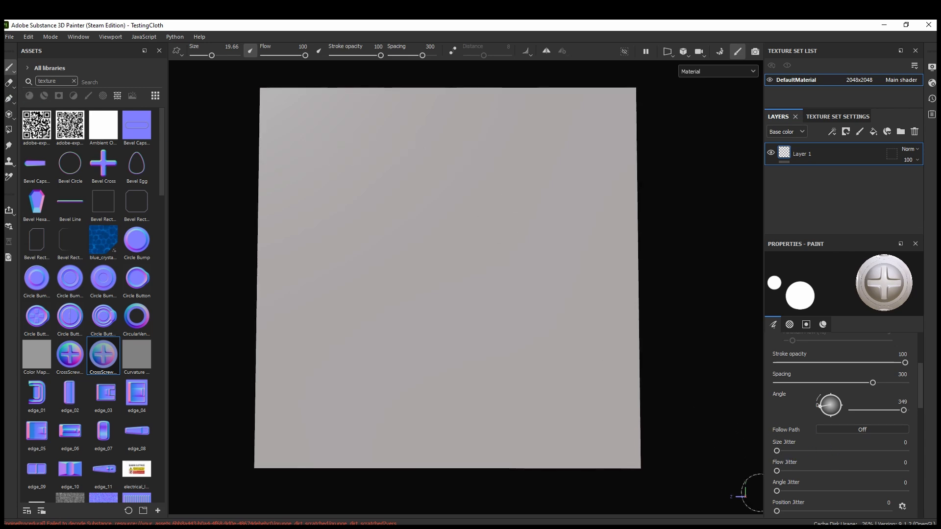
pyautogui.moveTo(776, 492); pyautogui.dragTo(837, 499)
# Turn on Mirror Y symmetry and stamp a screw with brush size 10.86 in the plane's upper-left corner
pyautogui.click(546, 53)
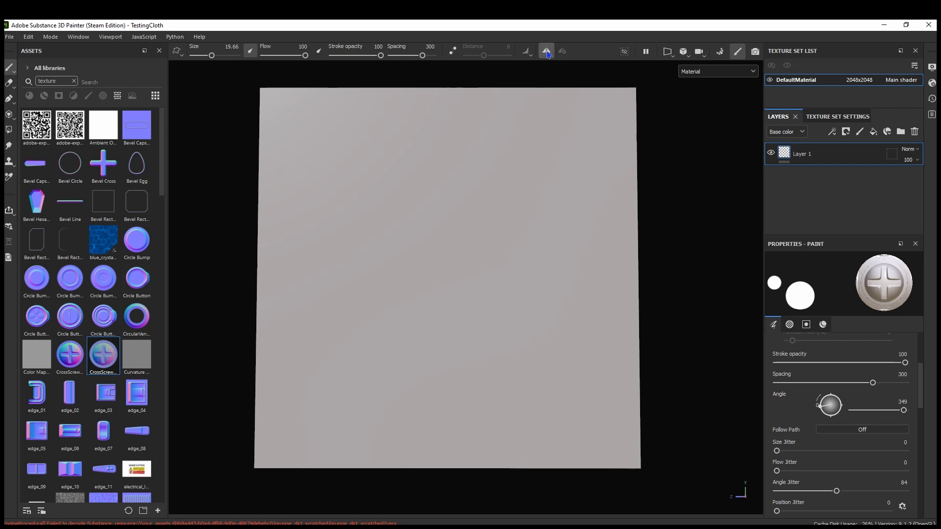
pyautogui.click(568, 55)
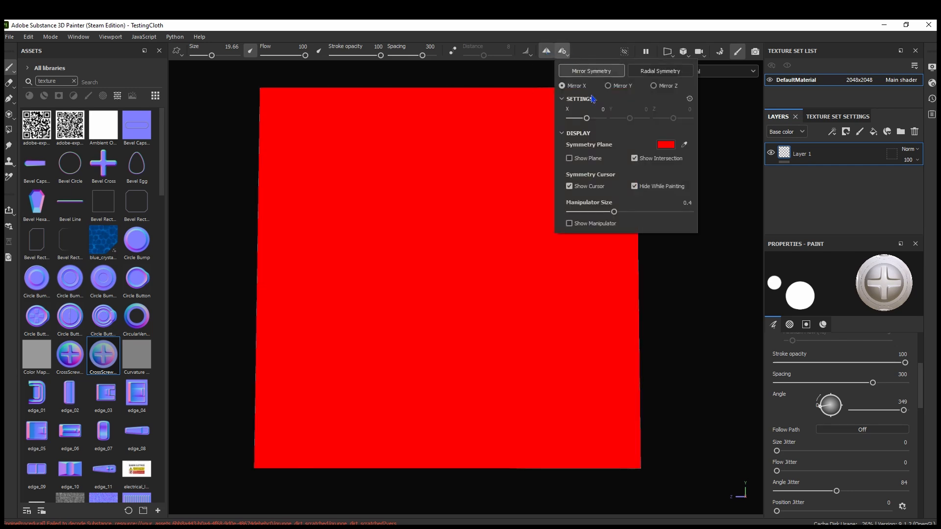
pyautogui.click(620, 88)
pyautogui.click(184, 108)
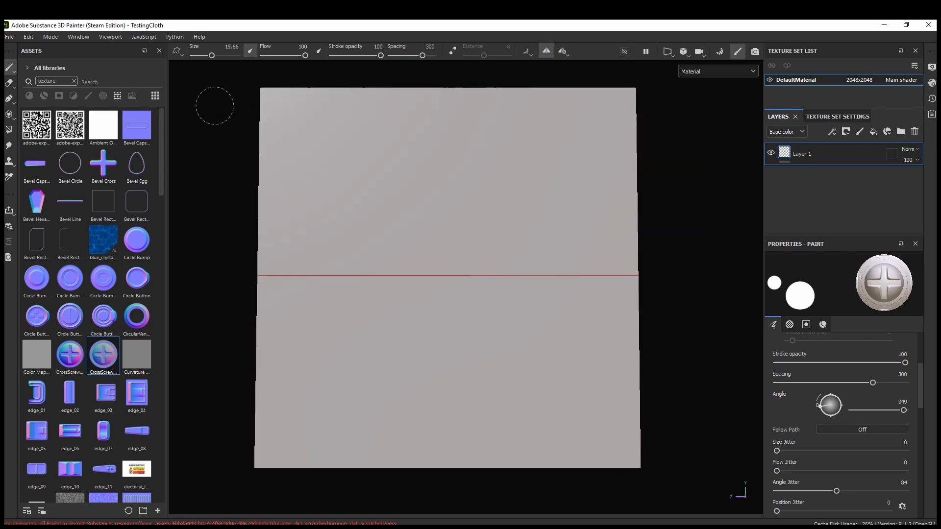
pyautogui.keyDown('ctrl'); pyautogui.moveTo(279, 105); pyautogui.dragTo(251, 106, button='right'); pyautogui.keyUp('ctrl')
pyautogui.click(273, 102)
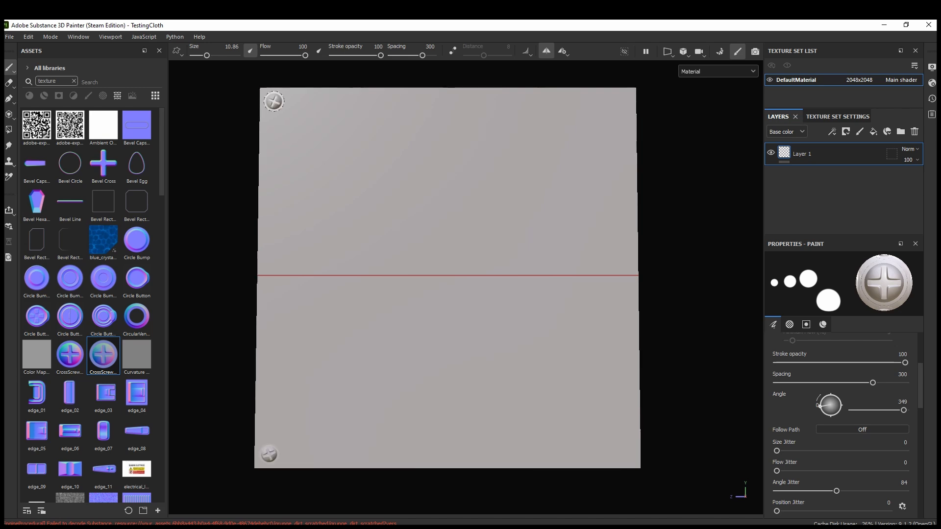
# Stamp a mirrored screw in the plane's upper-right corner and undo all the corner screw stamps
pyautogui.click(623, 100)
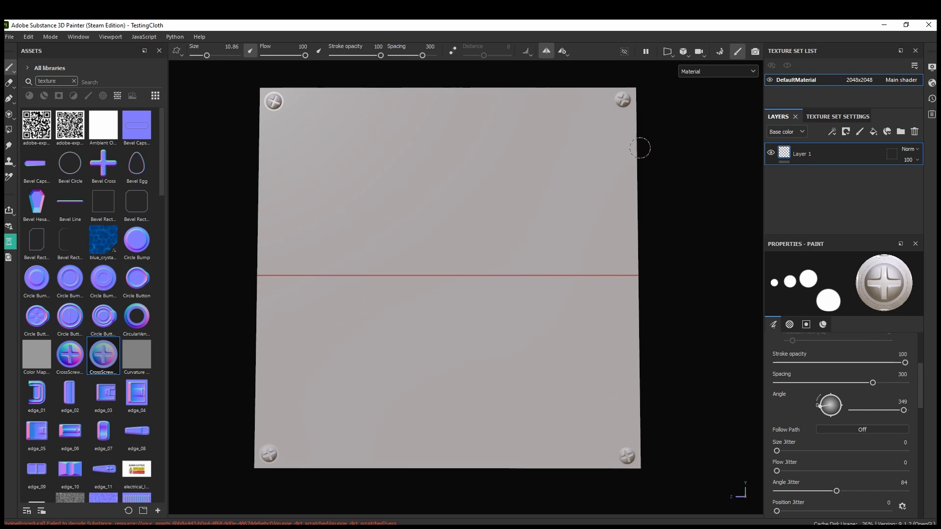
pyautogui.hotkey('ctrl', 'z')
pyautogui.hotkey('ctrl', 'z')
# Enable the color, height, rough, metal and op channels alongside nrm for the brush, try one stamp on the plane and undo it
pyautogui.scroll(3, 821, 430)
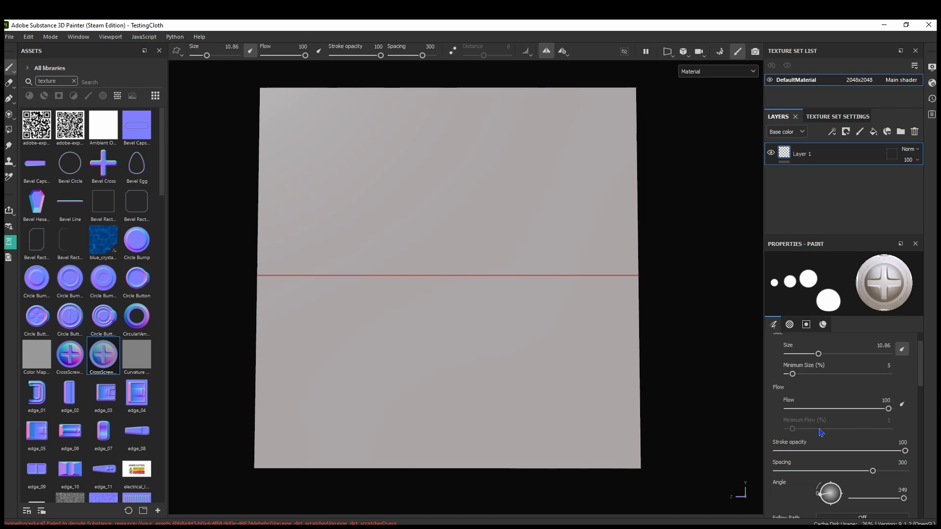
pyautogui.scroll(-5, 810, 443)
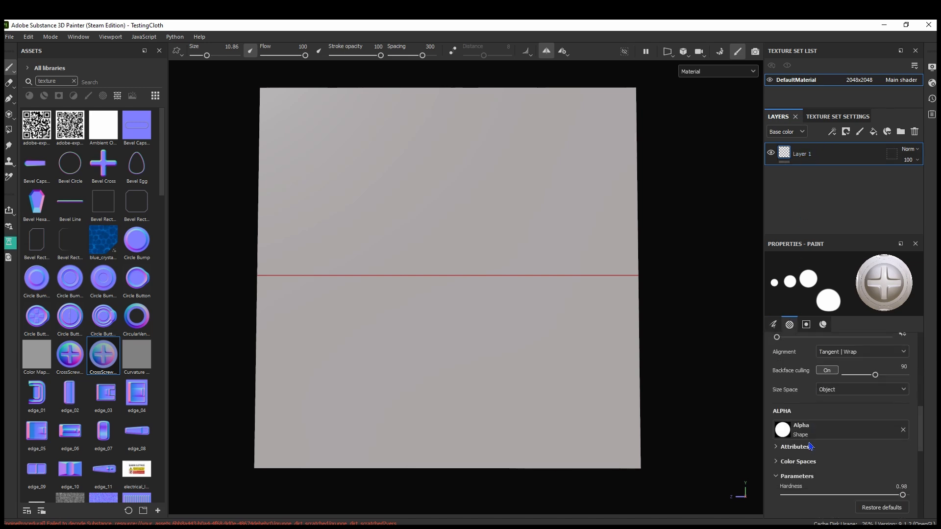
pyautogui.scroll(-5, 824, 378)
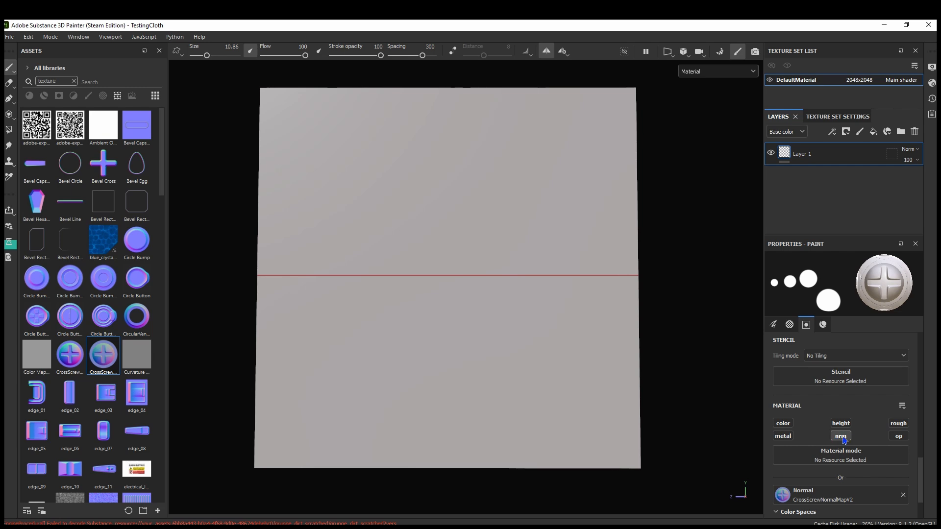
pyautogui.click(840, 440)
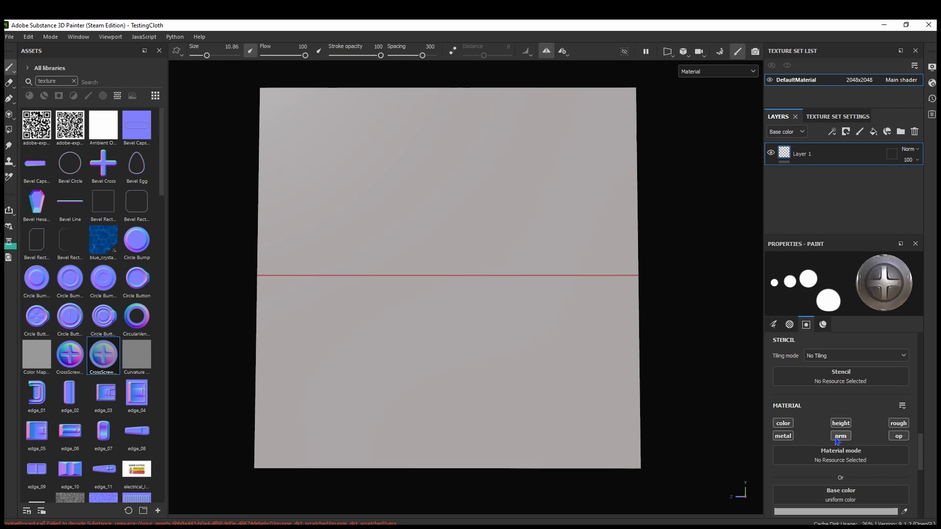
pyautogui.click(343, 227)
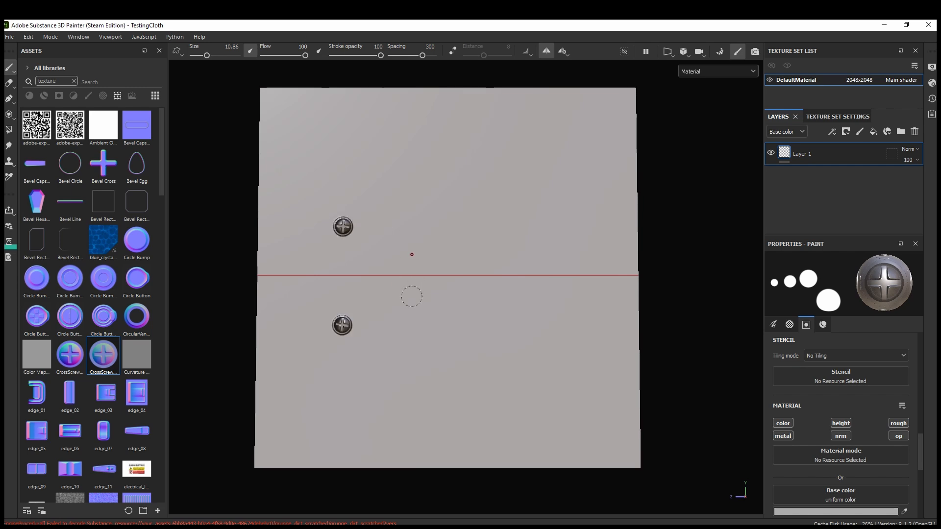
pyautogui.hotkey('ctrl', 'z')
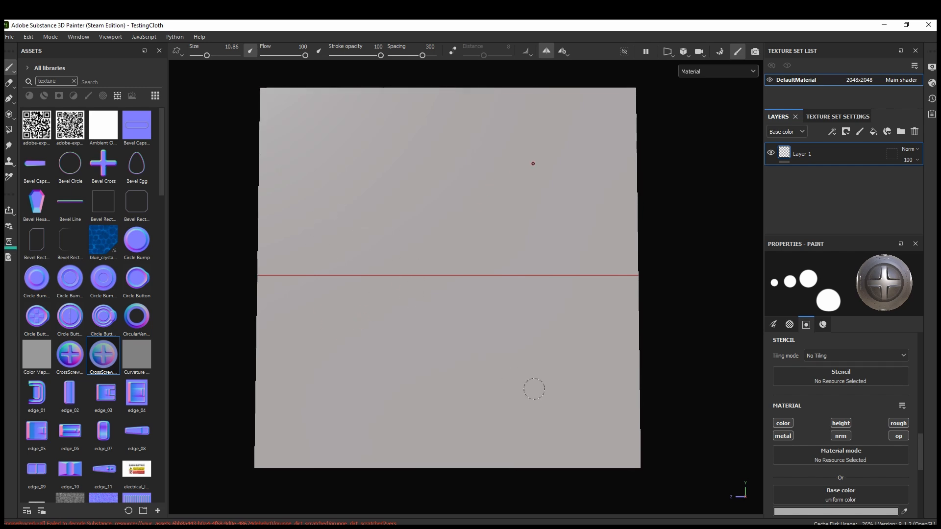
# Set the brush's Height to -1, try a screw stamp on the upper half of the plane and undo it
pyautogui.scroll(-3, 801, 496)
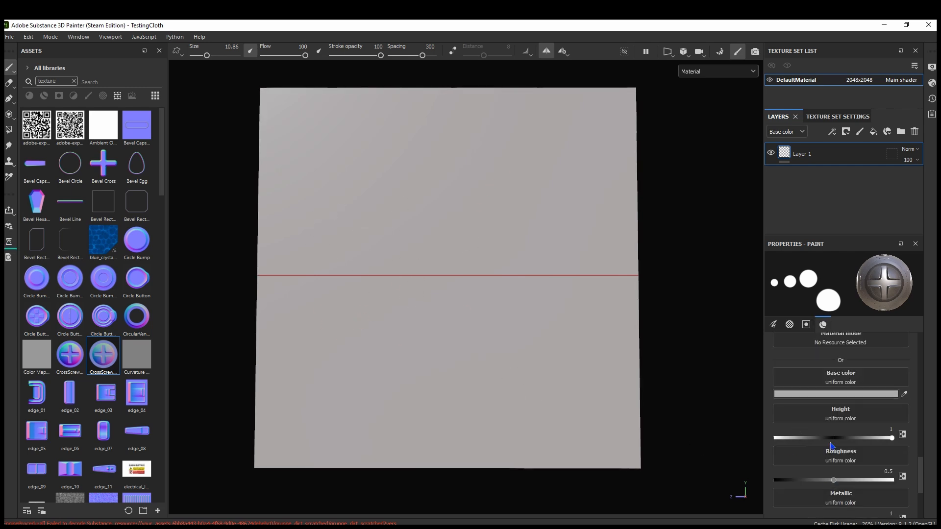
pyautogui.moveTo(891, 439); pyautogui.dragTo(775, 438)
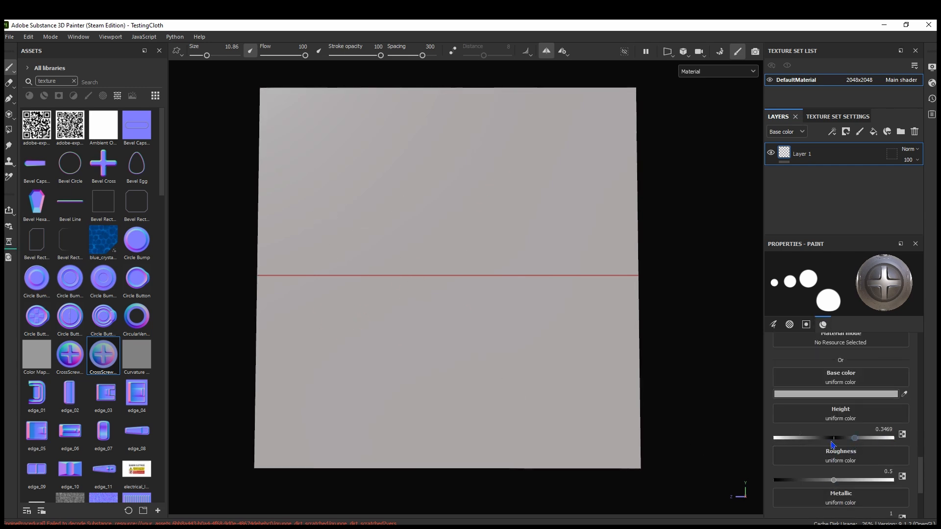
pyautogui.click(416, 215)
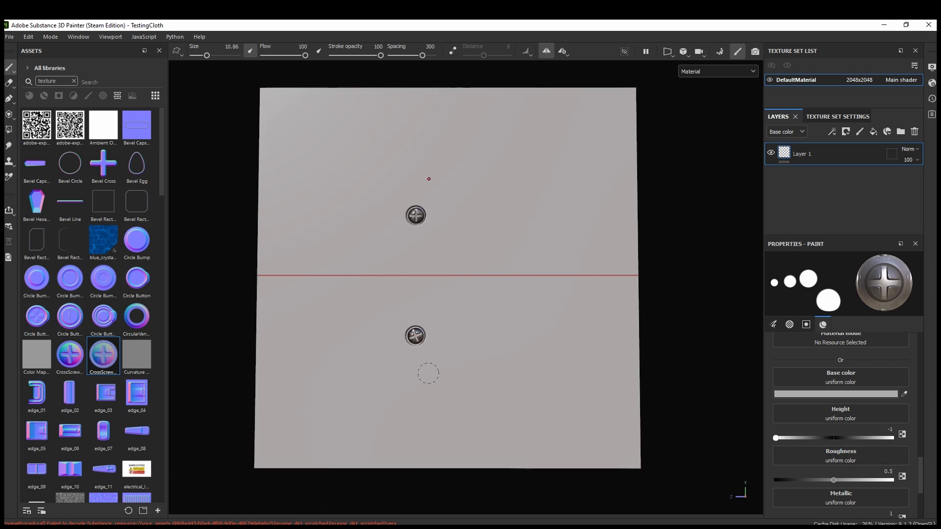
pyautogui.moveTo(413, 240)
pyautogui.keyDown('shift'); pyautogui.mouseDown(button='right')
pyautogui.moveTo(470, 253)
pyautogui.moveTo(472, 295)
pyautogui.mouseUp(button='right'); pyautogui.keyUp('shift')
pyautogui.hotkey('ctrl', 'z')
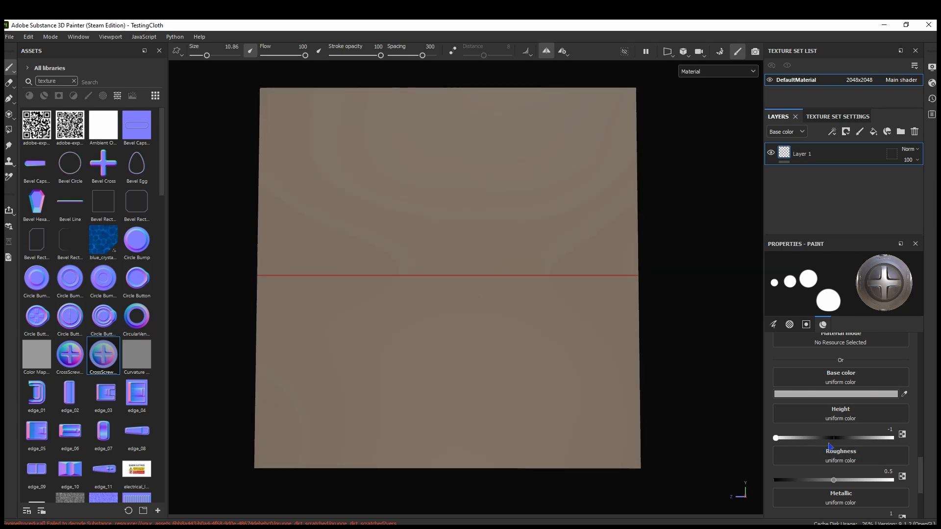
# Set the brush's Height to 1, stamp a screw, inspect its raised edge up close and undo it
pyautogui.moveTo(776, 438); pyautogui.dragTo(892, 438)
pyautogui.click(390, 329)
pyautogui.scroll(5, 402, 234)
pyautogui.keyDown('alt'); pyautogui.moveTo(403, 232); pyautogui.dragTo(448, 220); pyautogui.keyUp('alt')
pyautogui.scroll(4, 388, 208)
pyautogui.keyDown('ctrl'); pyautogui.moveTo(302, 249); pyautogui.dragTo(254, 250, button='right'); pyautogui.keyUp('ctrl')
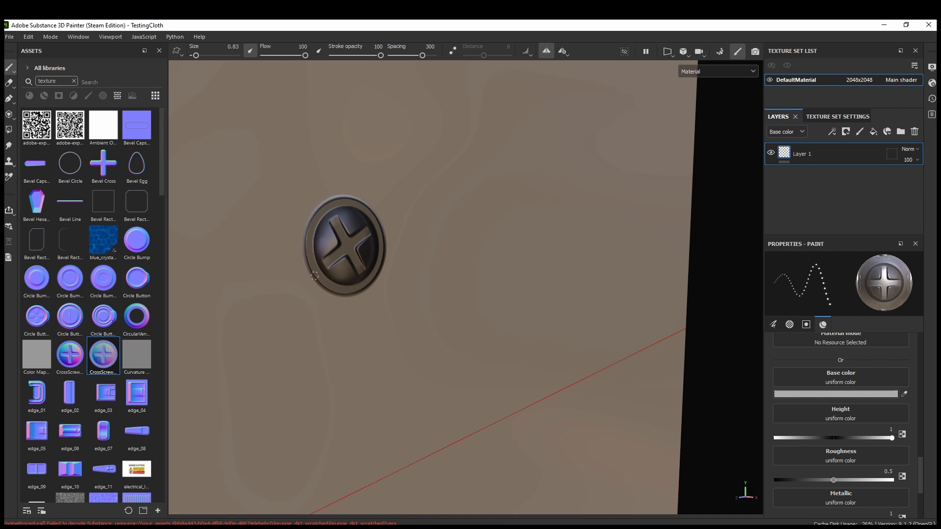
pyautogui.keyDown('shift'); pyautogui.moveTo(336, 276); pyautogui.dragTo(382, 298, button='right'); pyautogui.keyUp('shift')
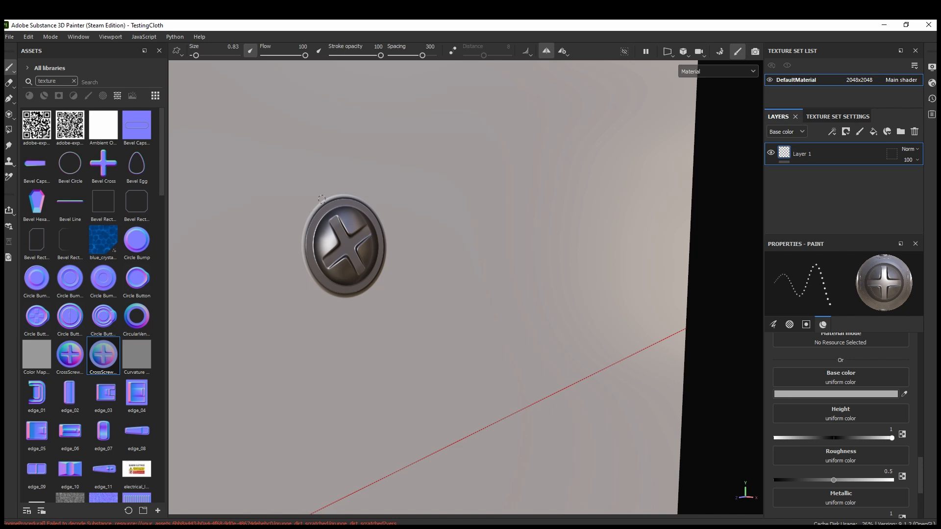
pyautogui.hotkey('ctrl', 'z')
# Set the brush's Height to -1
pyautogui.moveTo(474, 312)
pyautogui.keyDown('alt'); pyautogui.keyDown('shift'); pyautogui.mouseDown()
pyautogui.moveTo(360, 273)
pyautogui.moveTo(350, 260)
pyautogui.mouseUp(); pyautogui.keyUp('shift'); pyautogui.keyUp('alt')
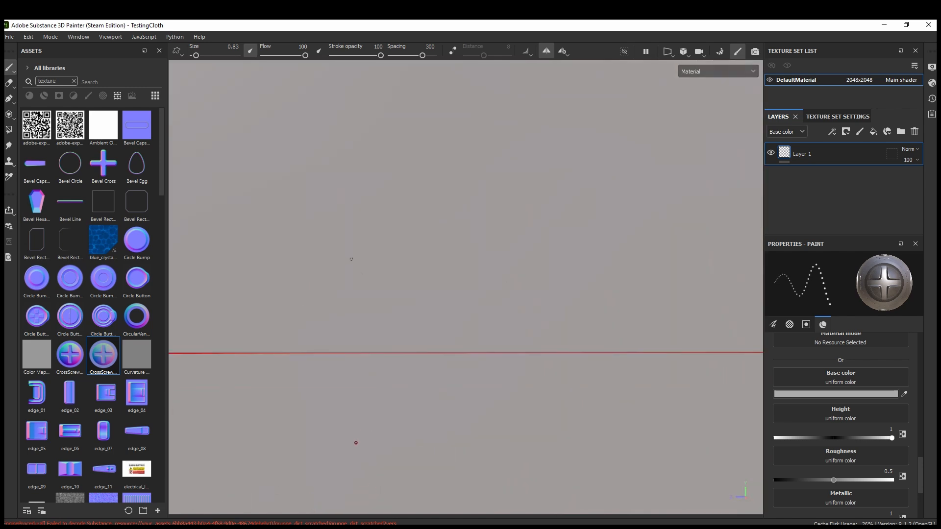
pyautogui.keyDown('ctrl'); pyautogui.moveTo(350, 260); pyautogui.dragTo(374, 265, button='right'); pyautogui.keyUp('ctrl')
pyautogui.moveTo(840, 440); pyautogui.dragTo(768, 441)
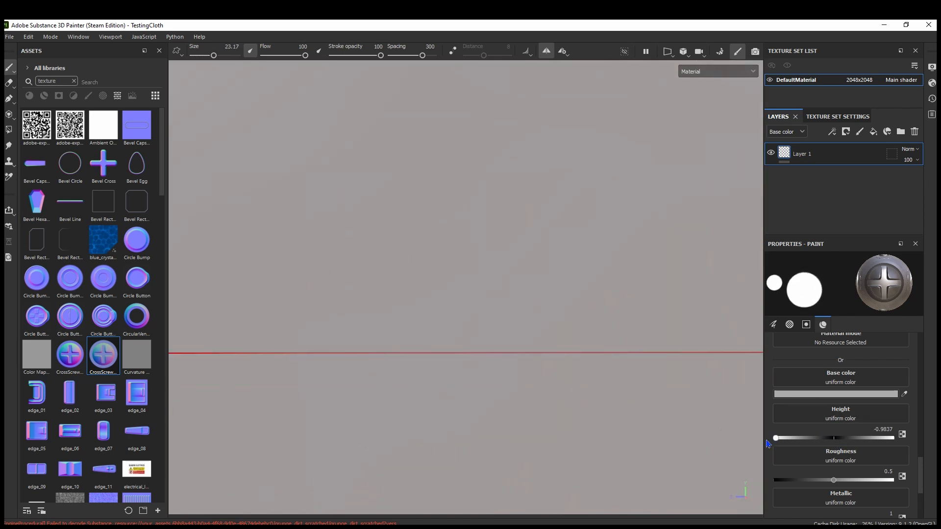
# Stamp a recessed screw with brush size 11.8 in the plane's upper-left corner
pyautogui.scroll(2, 316, 172)
pyautogui.scroll(-3, 321, 191)
pyautogui.keyDown('ctrl'); pyautogui.moveTo(321, 191); pyautogui.dragTo(304, 183, button='right'); pyautogui.keyUp('ctrl')
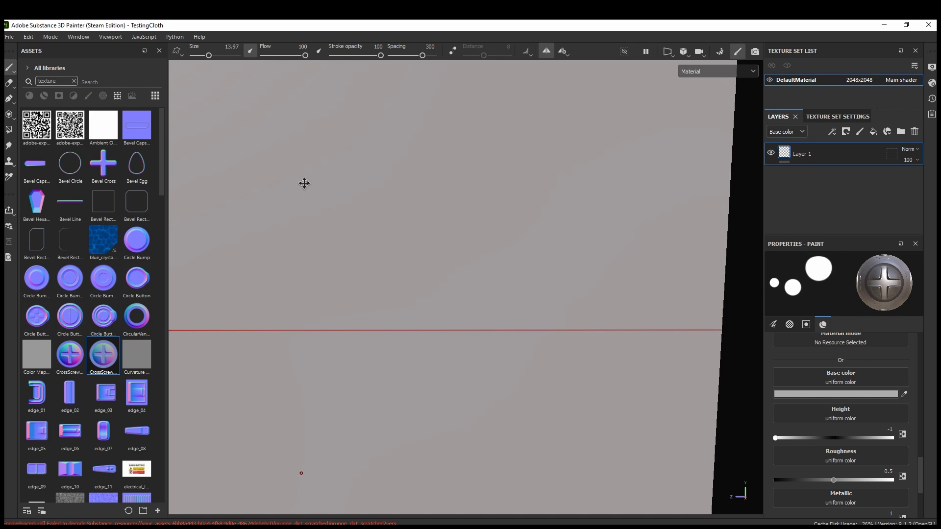
pyautogui.scroll(-3, 357, 193)
pyautogui.keyDown('ctrl'); pyautogui.moveTo(362, 203); pyautogui.dragTo(363, 199, button='right'); pyautogui.keyUp('ctrl')
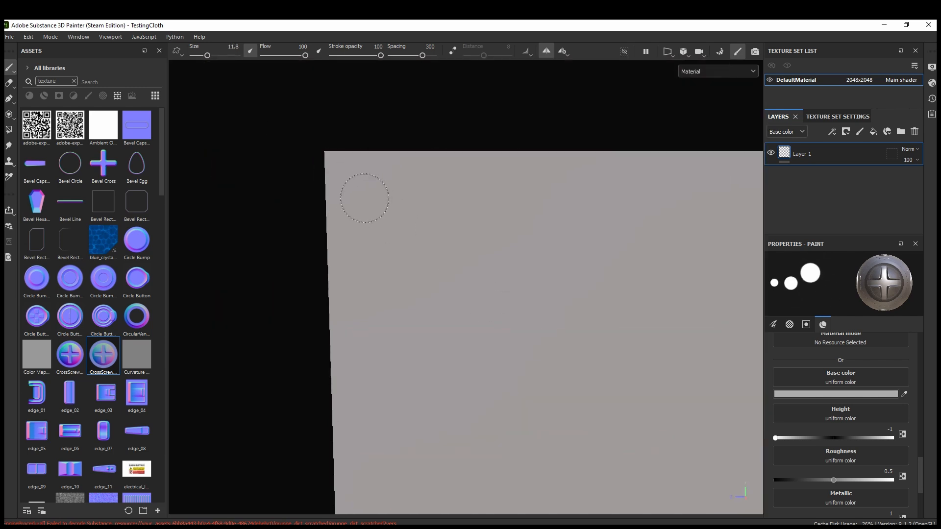
pyautogui.click(361, 190)
pyautogui.moveTo(443, 220)
pyautogui.keyDown('alt'); pyautogui.mouseDown()
pyautogui.moveTo(465, 231)
pyautogui.moveTo(502, 224)
pyautogui.mouseUp(); pyautogui.keyUp('alt')
pyautogui.scroll(2, 422, 205)
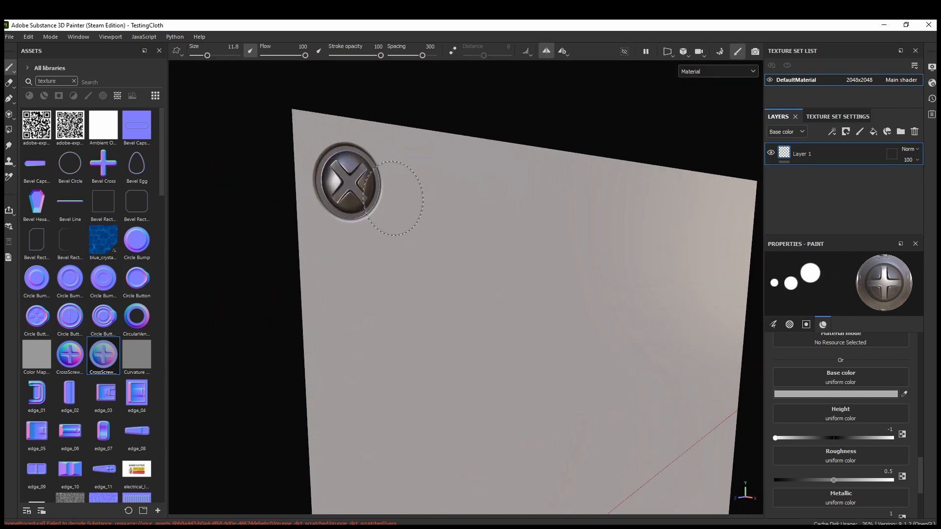
pyautogui.keyDown('shift'); pyautogui.moveTo(399, 199); pyautogui.dragTo(465, 221, button='right'); pyautogui.keyUp('shift')
# Examine the corner screw's sunken rim and cross recess up close from several angles
pyautogui.rightClick(346, 175)
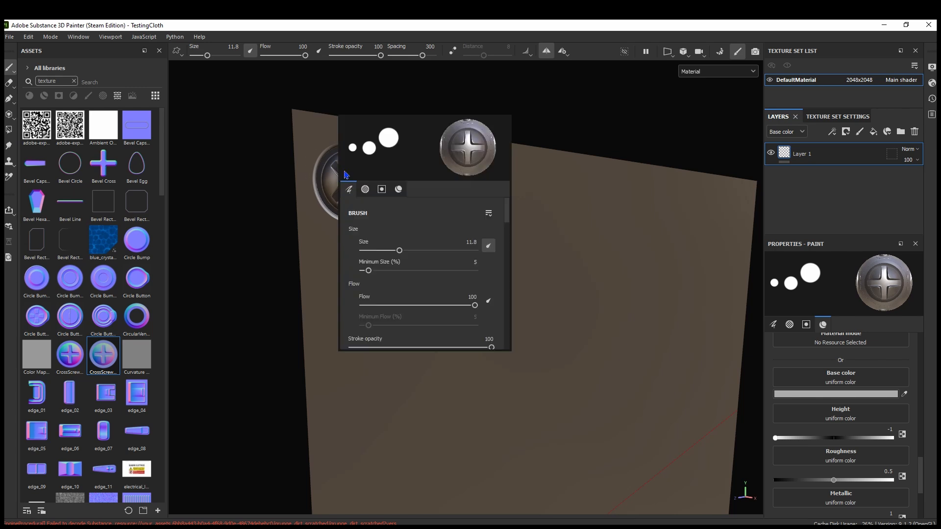
pyautogui.click(305, 179)
pyautogui.scroll(1, 321, 175)
pyautogui.keyDown('ctrl'); pyautogui.moveTo(361, 180); pyautogui.dragTo(316, 156, button='right'); pyautogui.keyUp('ctrl')
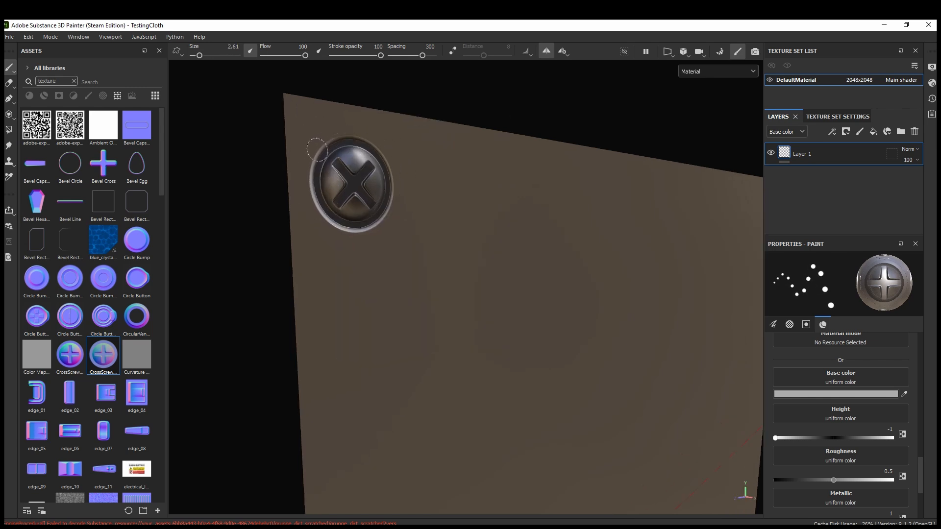
pyautogui.keyDown('shift'); pyautogui.moveTo(360, 248); pyautogui.dragTo(409, 260, button='right'); pyautogui.keyUp('shift')
pyautogui.scroll(-4, 436, 277)
pyautogui.scroll(-4, 441, 289)
pyautogui.keyDown('alt'); pyautogui.moveTo(445, 307); pyautogui.dragTo(436, 350, button='middle'); pyautogui.keyUp('alt')
pyautogui.scroll(10, 436, 338)
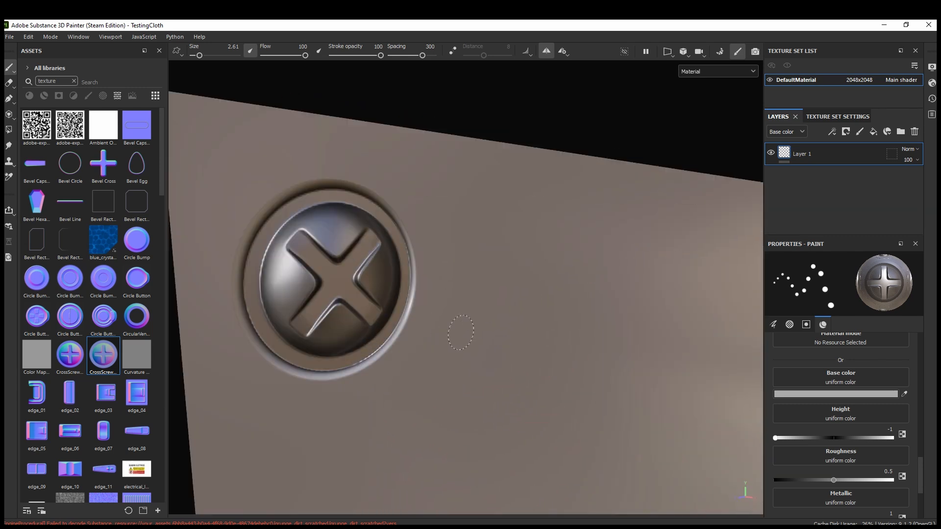
pyautogui.keyDown('alt'); pyautogui.moveTo(430, 326); pyautogui.dragTo(400, 297); pyautogui.keyUp('alt')
pyautogui.scroll(3, 382, 294)
pyautogui.keyDown('alt'); pyautogui.moveTo(400, 296); pyautogui.dragTo(495, 303, button='middle'); pyautogui.keyUp('alt')
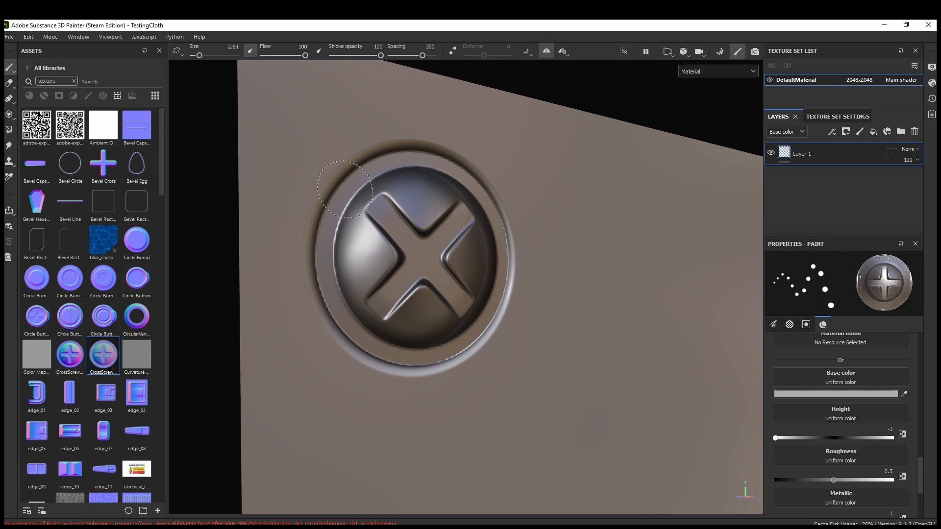
# Undo the screw stamp in the plane's upper-left corner and bring the whole plane into view
pyautogui.scroll(-10, 417, 389)
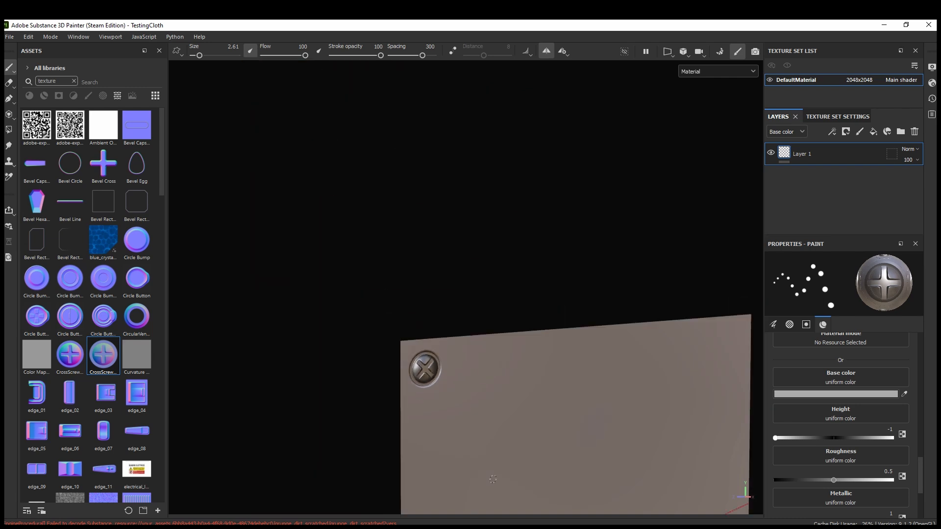
pyautogui.keyDown('alt'); pyautogui.moveTo(490, 463); pyautogui.dragTo(411, 262, button='middle'); pyautogui.keyUp('alt')
pyautogui.keyDown('alt'); pyautogui.moveTo(411, 263); pyautogui.dragTo(426, 299); pyautogui.keyUp('alt')
pyautogui.keyDown('alt'); pyautogui.moveTo(427, 299); pyautogui.dragTo(395, 273, button='middle'); pyautogui.keyUp('alt')
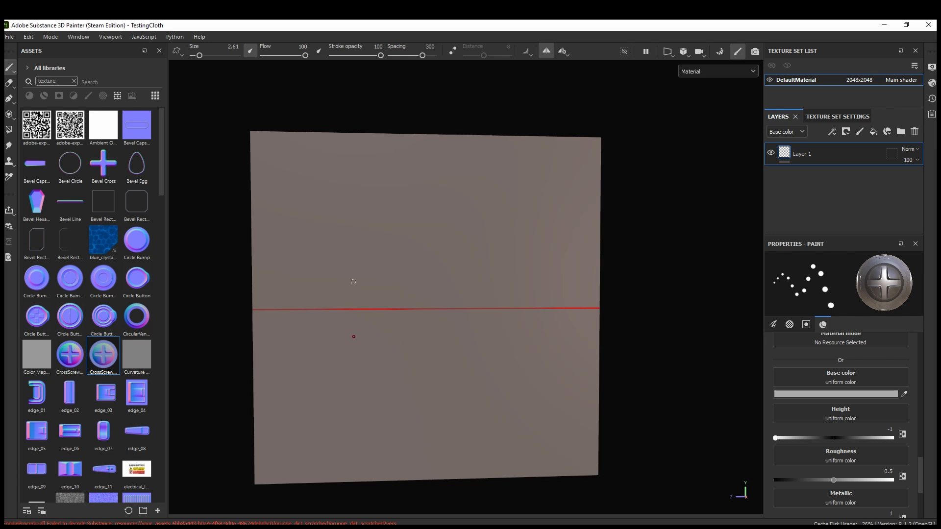
# Set the brush's Roughness to 0.7 and its Base color to the dark grey 6B6B6B
pyautogui.scroll(-1, 818, 470)
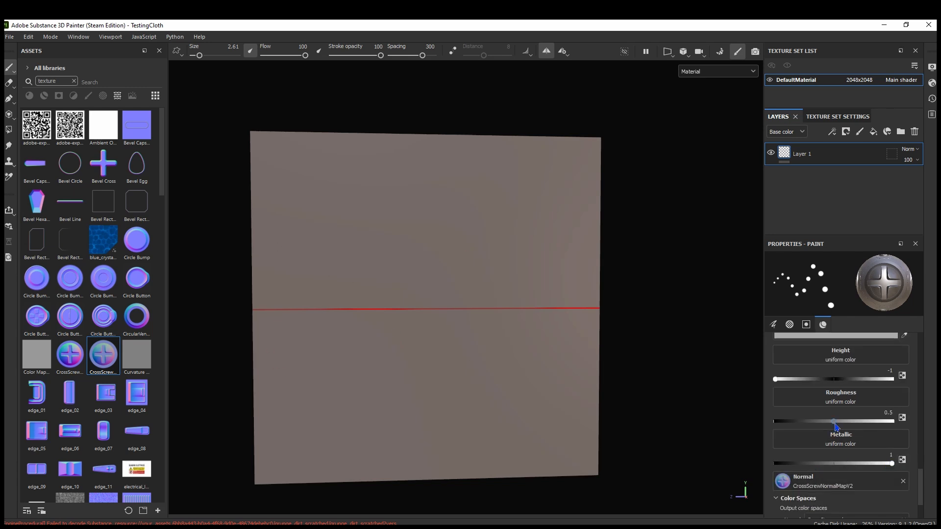
pyautogui.click(888, 413)
pyautogui.write('0.7')
pyautogui.press('Return')
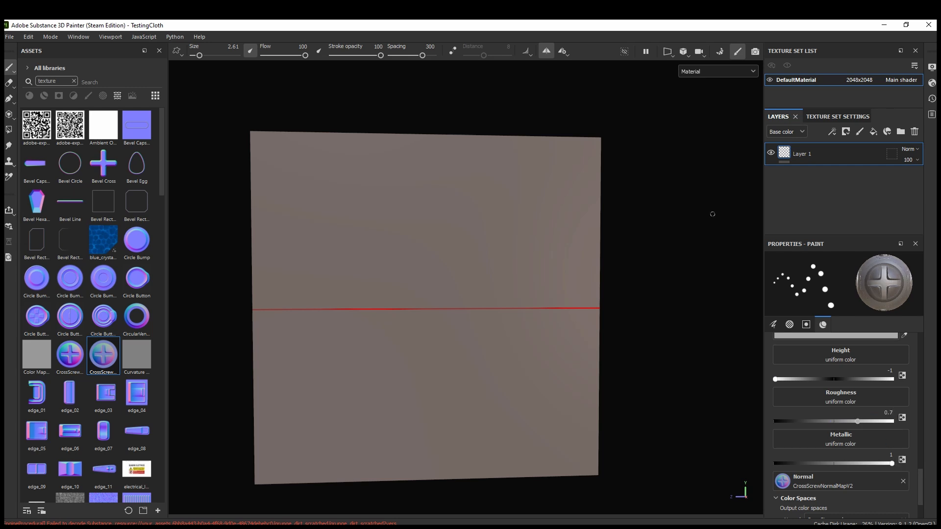
pyautogui.click(789, 336)
pyautogui.moveTo(799, 411); pyautogui.dragTo(801, 431)
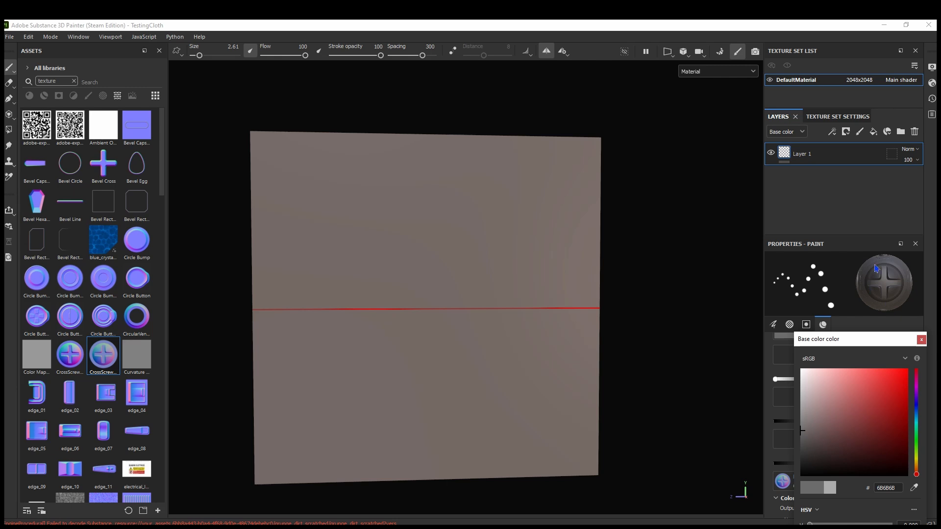
pyautogui.click(922, 341)
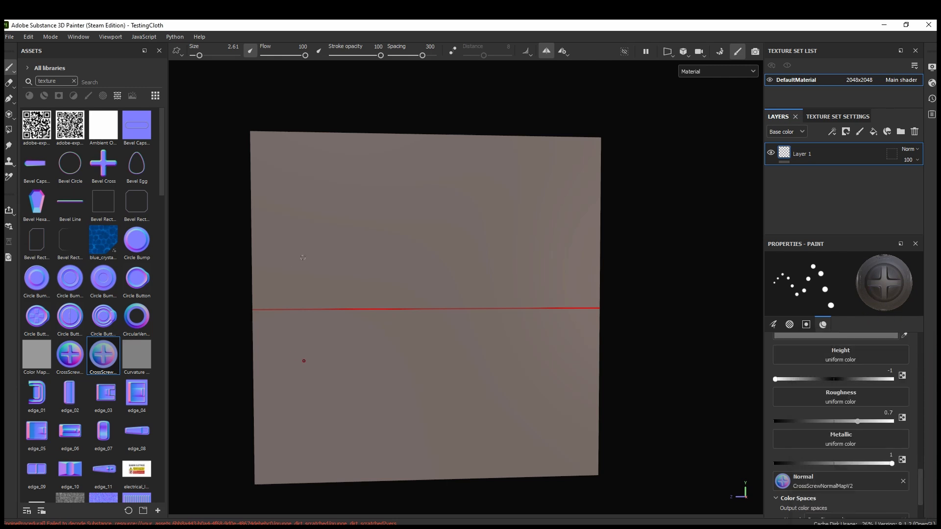
# Stamp mirrored dark screws with brush size 11.27 in the plane's upper-left and upper-right corners
pyautogui.keyDown('ctrl'); pyautogui.moveTo(259, 139); pyautogui.dragTo(292, 139, button='right'); pyautogui.keyUp('ctrl')
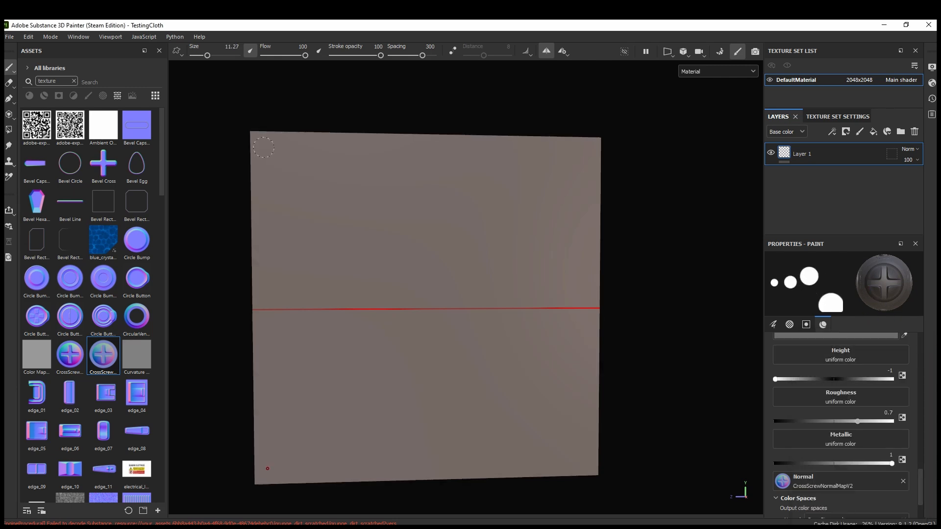
pyautogui.click(264, 147)
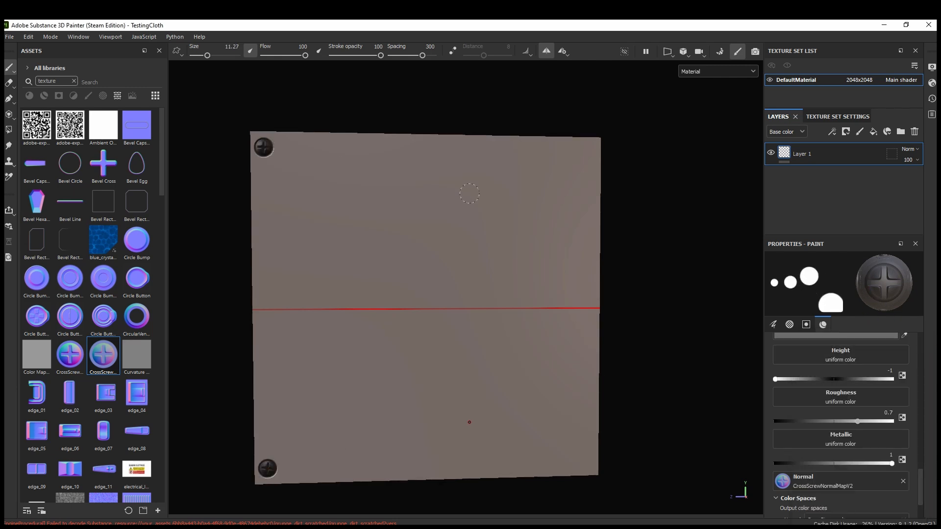
pyautogui.click(587, 151)
# Examine the dark screws at the plane's corners from several angles, including a close view of the upper-left one
pyautogui.keyDown('alt'); pyautogui.moveTo(441, 286); pyautogui.dragTo(423, 268); pyautogui.keyUp('alt')
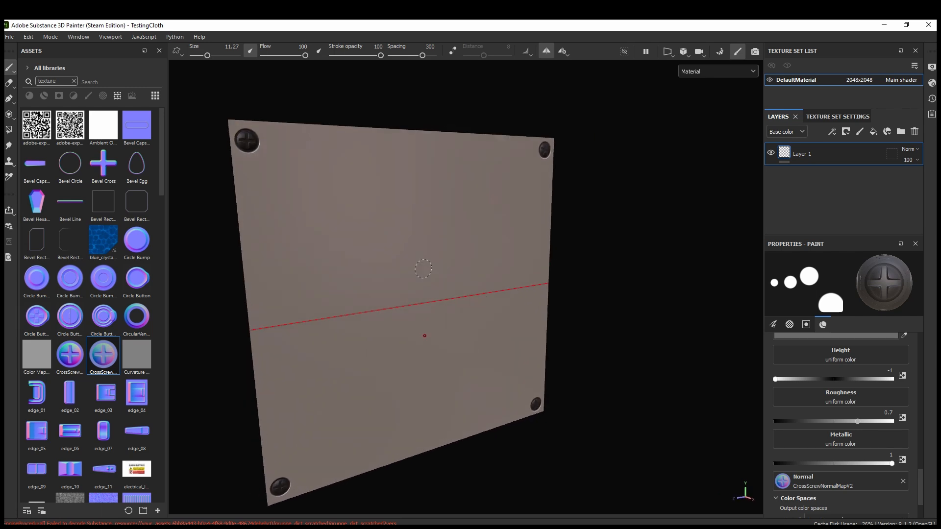
pyautogui.keyDown('alt'); pyautogui.moveTo(424, 268); pyautogui.dragTo(555, 353, button='middle'); pyautogui.keyUp('alt')
pyautogui.scroll(5, 499, 281)
pyautogui.moveTo(526, 271)
pyautogui.keyDown('shift'); pyautogui.mouseDown(button='right')
pyautogui.moveTo(613, 284)
pyautogui.moveTo(559, 273)
pyautogui.moveTo(611, 292)
pyautogui.moveTo(558, 278)
pyautogui.moveTo(573, 288)
pyautogui.mouseUp(button='right'); pyautogui.keyUp('shift')
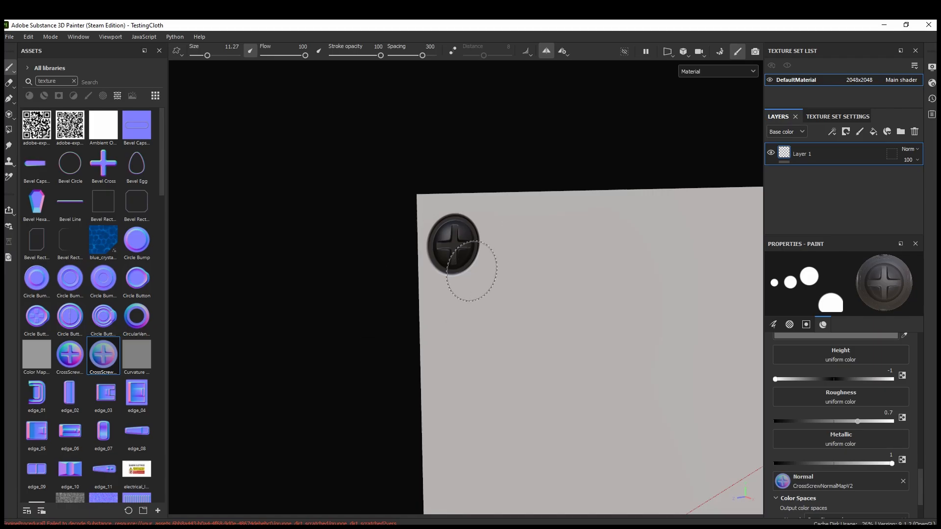
pyautogui.keyDown('shift'); pyautogui.moveTo(466, 263); pyautogui.dragTo(607, 288, button='right'); pyautogui.keyUp('shift')
pyautogui.scroll(-5, 594, 301)
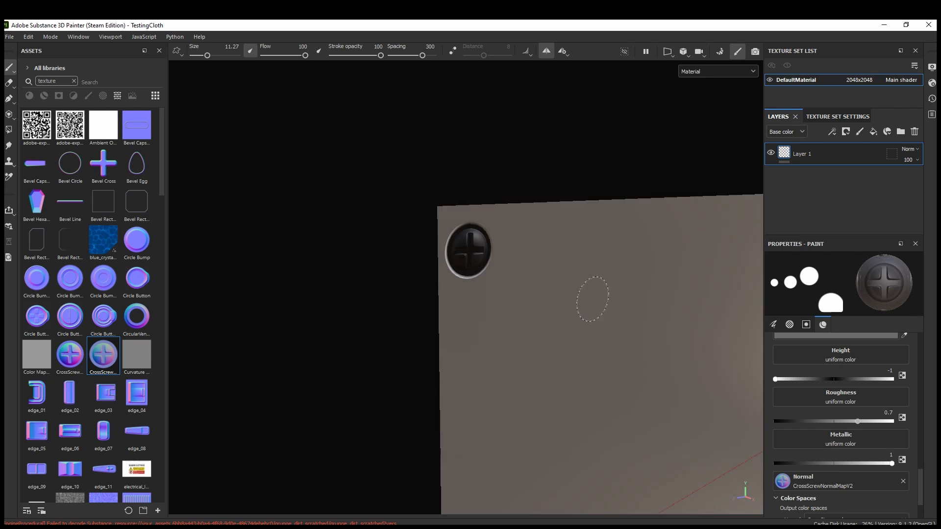
pyautogui.keyDown('alt'); pyautogui.moveTo(620, 384); pyautogui.dragTo(519, 241, button='middle'); pyautogui.keyUp('alt')
pyautogui.moveTo(520, 241)
pyautogui.keyDown('alt'); pyautogui.mouseDown()
pyautogui.moveTo(493, 235)
pyautogui.moveTo(510, 225)
pyautogui.mouseUp(); pyautogui.keyUp('alt')
pyautogui.keyDown('alt'); pyautogui.moveTo(510, 225); pyautogui.dragTo(435, 252, button='middle'); pyautogui.keyUp('alt')
pyautogui.scroll(3, 401, 202)
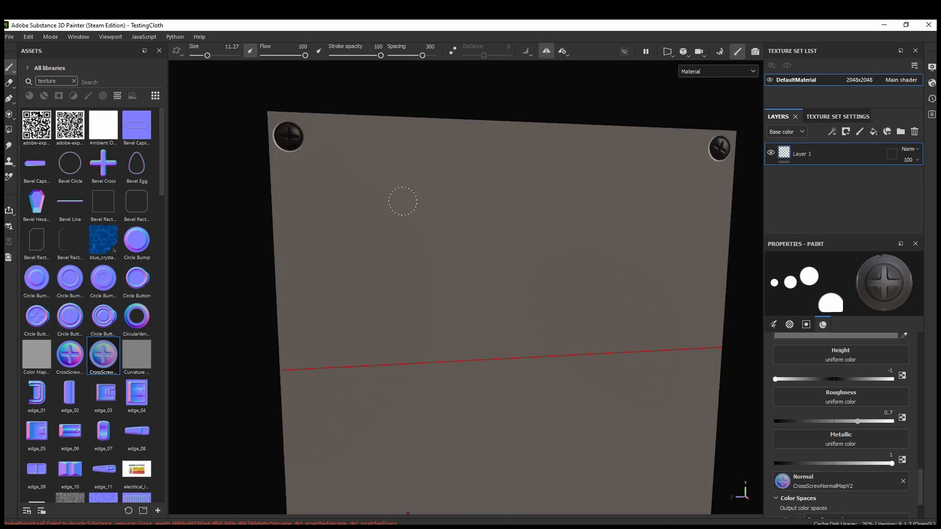
pyautogui.keyDown('alt'); pyautogui.moveTo(277, 149); pyautogui.dragTo(480, 294, button='middle'); pyautogui.keyUp('alt')
pyautogui.scroll(6, 490, 295)
pyautogui.moveTo(552, 305)
pyautogui.keyDown('alt'); pyautogui.mouseDown()
pyautogui.moveTo(493, 269)
pyautogui.moveTo(487, 235)
pyautogui.mouseUp(); pyautogui.keyUp('alt')
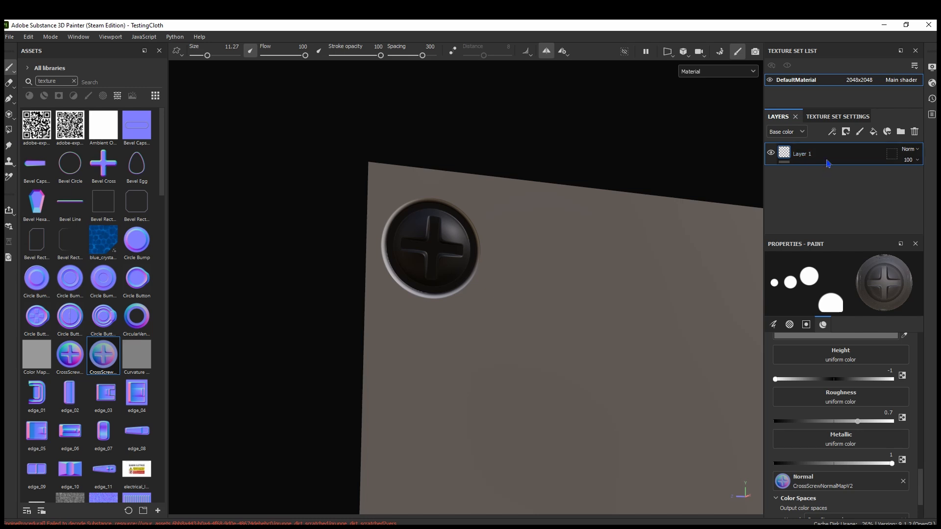
# Add a fill layer above Layer 1 and give it a black mask
pyautogui.click(873, 132)
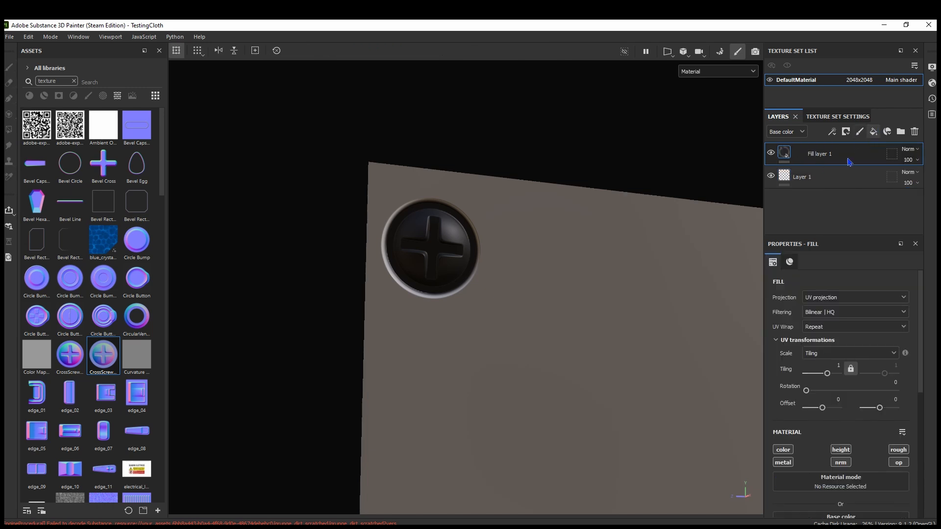
pyautogui.moveTo(574, 253); pyautogui.dragTo(530, 226, button='middle')
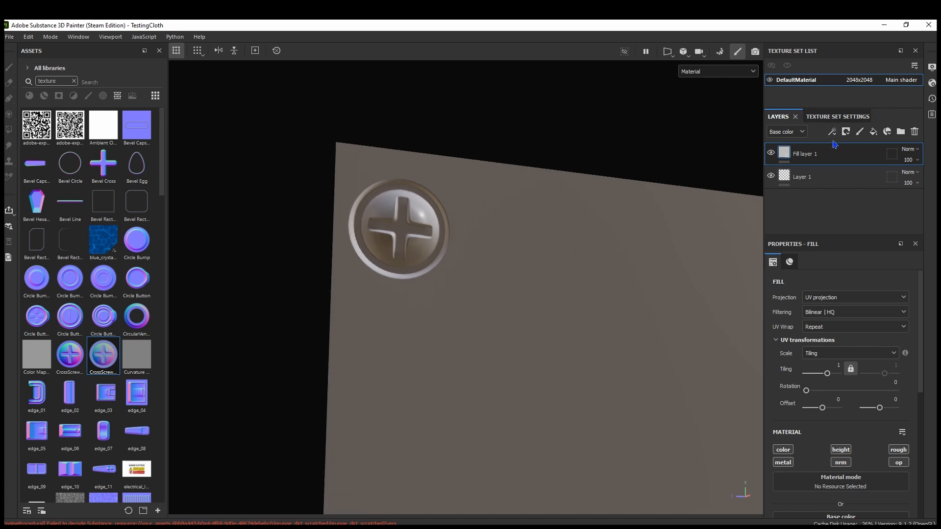
pyautogui.doubleClick(816, 154)
pyautogui.rightClick(803, 158)
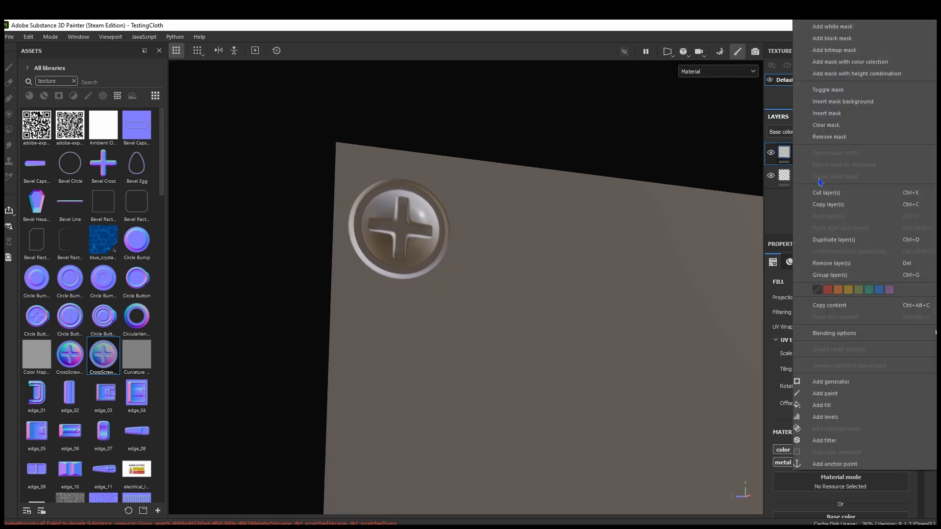
pyautogui.click(835, 44)
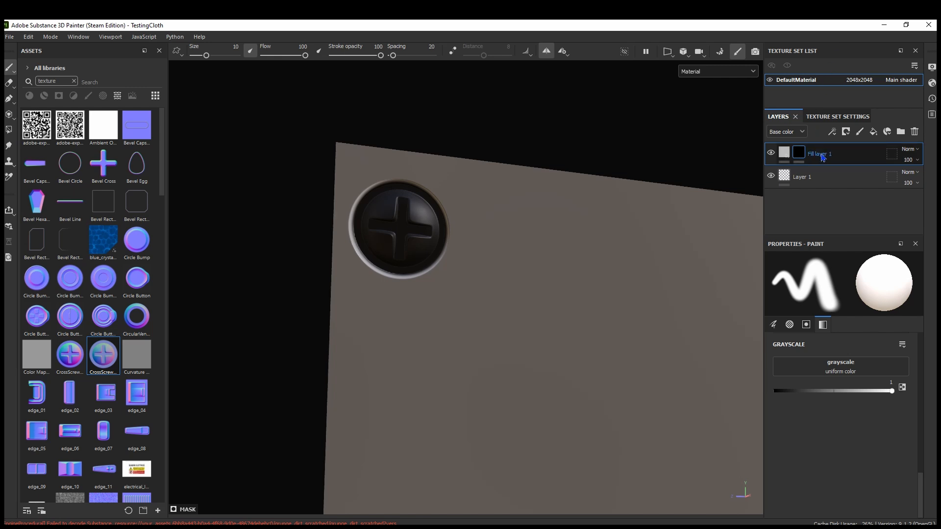
# Add a generator to the fill layer's black mask and choose Metal Edge Wear for it
pyautogui.rightClick(824, 156)
pyautogui.click(824, 383)
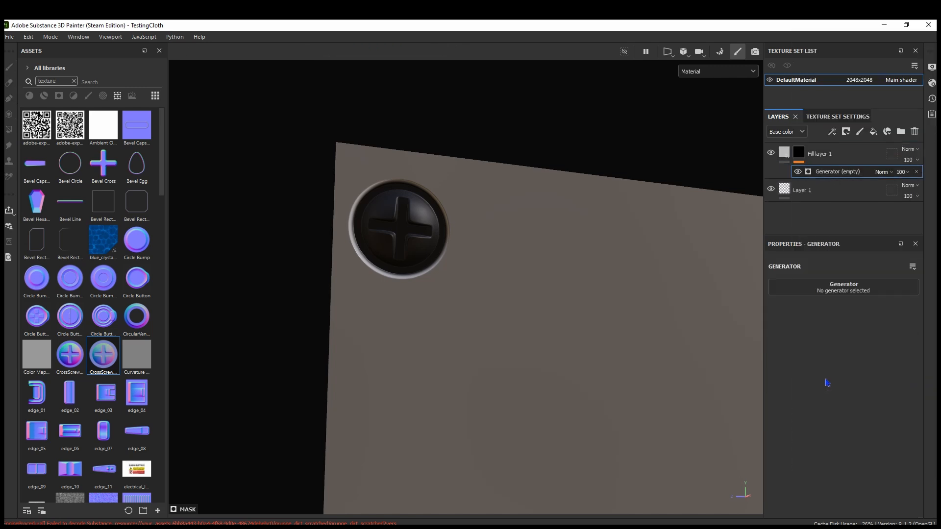
pyautogui.click(832, 290)
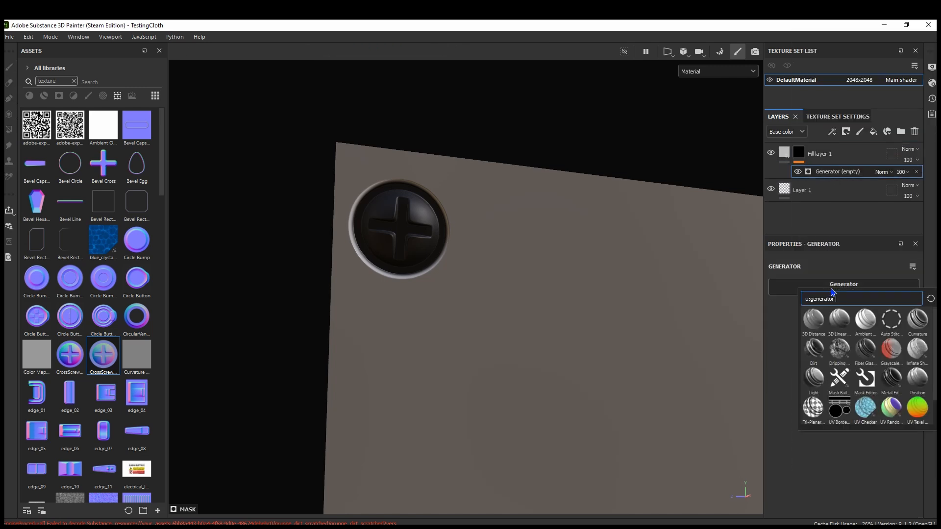
pyautogui.click(890, 378)
pyautogui.keyDown('alt'); pyautogui.moveTo(461, 285); pyautogui.dragTo(392, 257); pyautogui.keyUp('alt')
pyautogui.scroll(5, 403, 247)
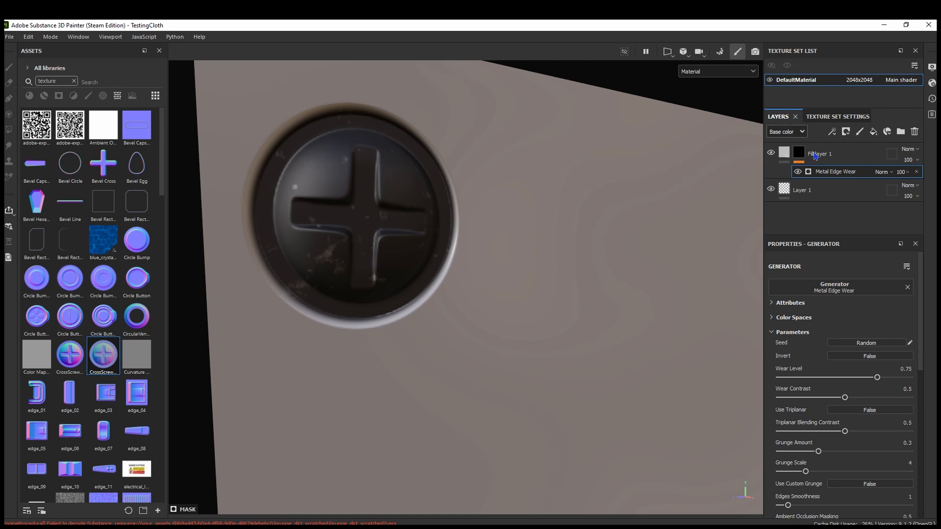
# Enable Micro Height and Micro Normal in the Metal Edge Wear generator's Micro Details
pyautogui.scroll(-5, 809, 339)
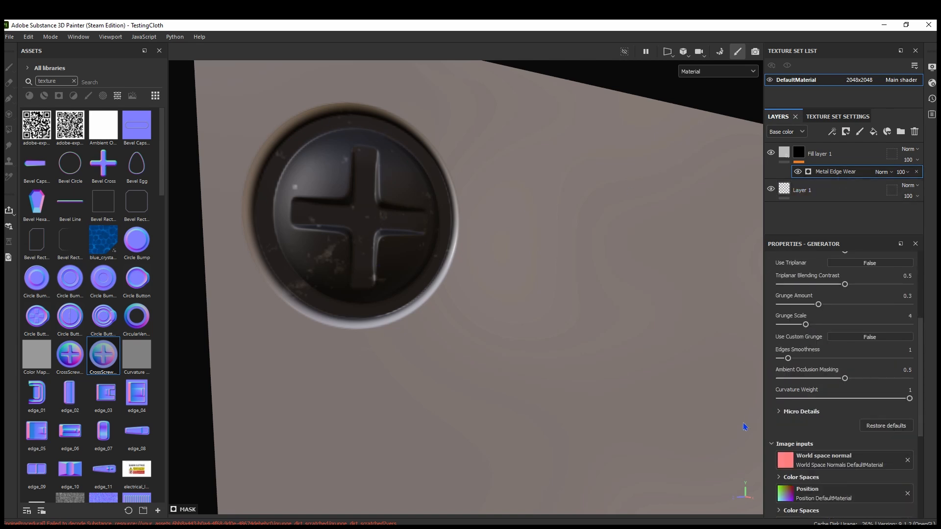
pyautogui.click(778, 412)
pyautogui.scroll(-2, 786, 416)
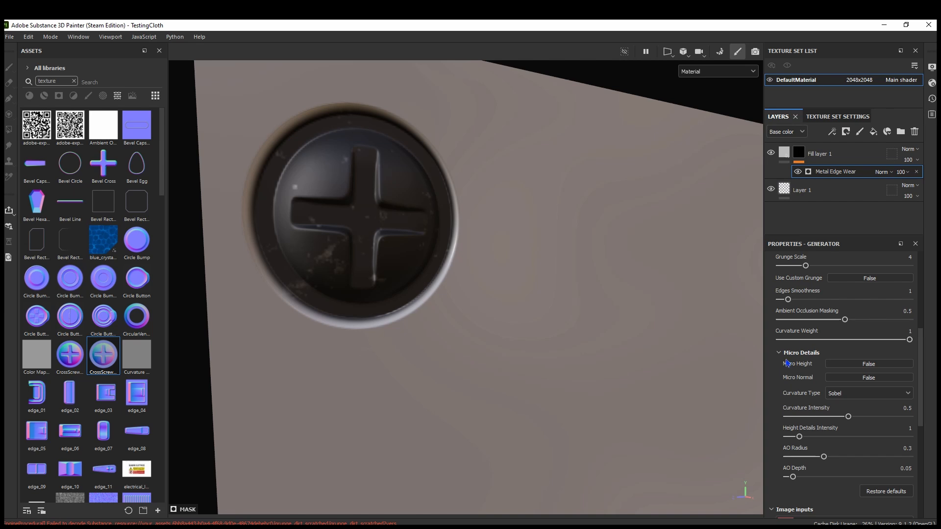
pyautogui.click(843, 364)
pyautogui.click(842, 377)
pyautogui.scroll(-6, 791, 360)
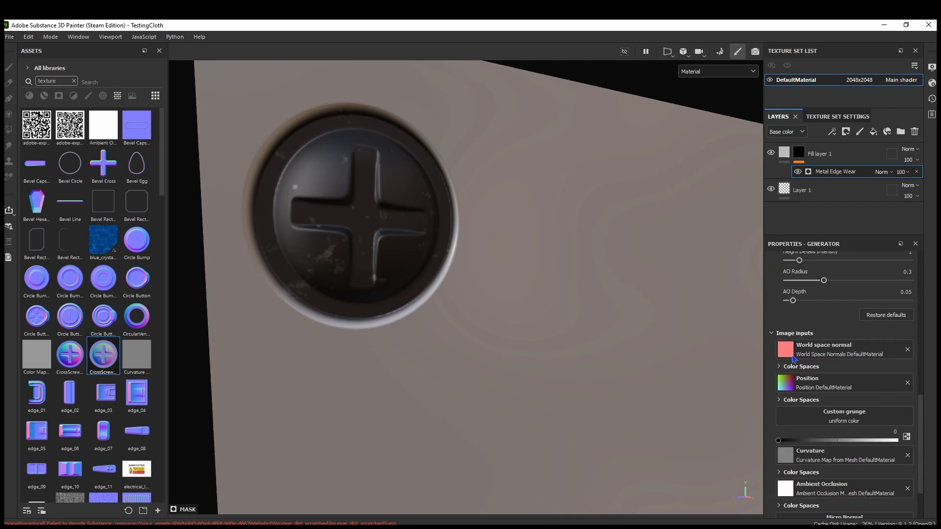
pyautogui.scroll(-2, 793, 360)
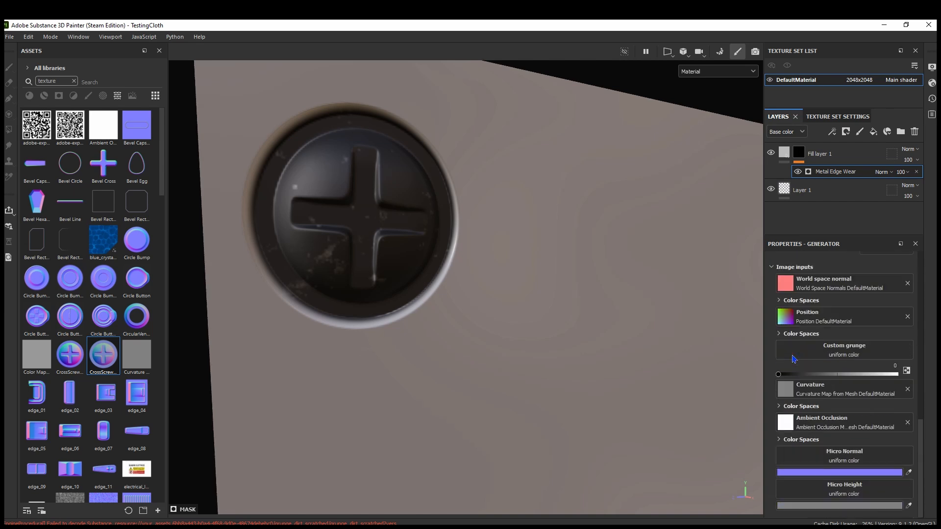
pyautogui.click(827, 462)
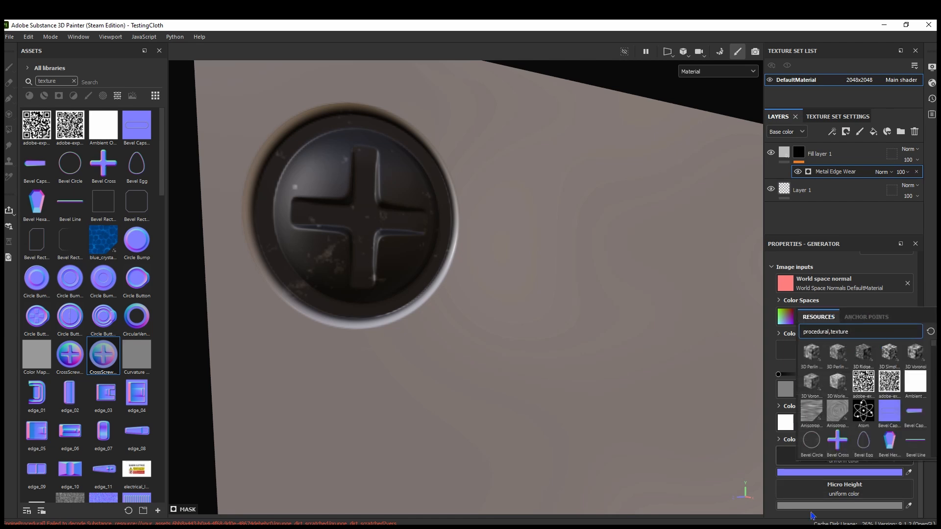
pyautogui.click(715, 245)
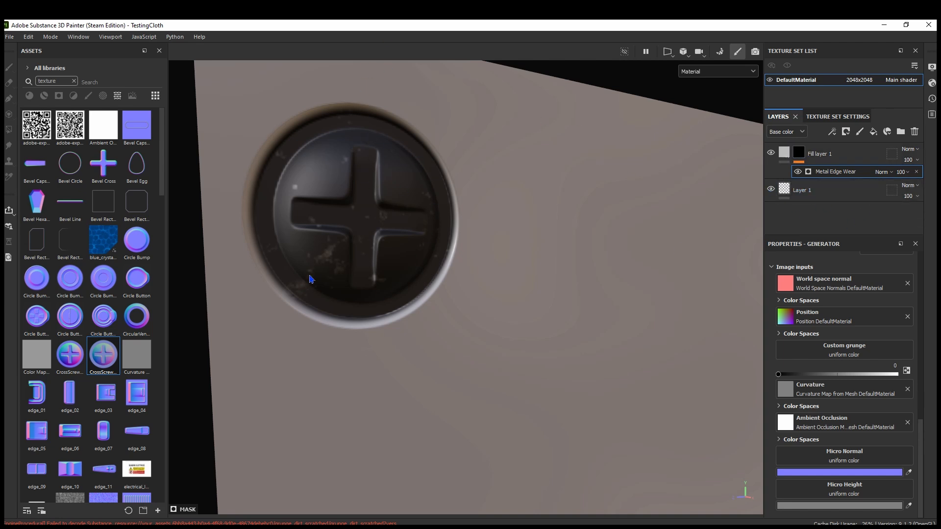
# Add an anchor point to Layer 1, which holds the stamped screws
pyautogui.click(828, 191)
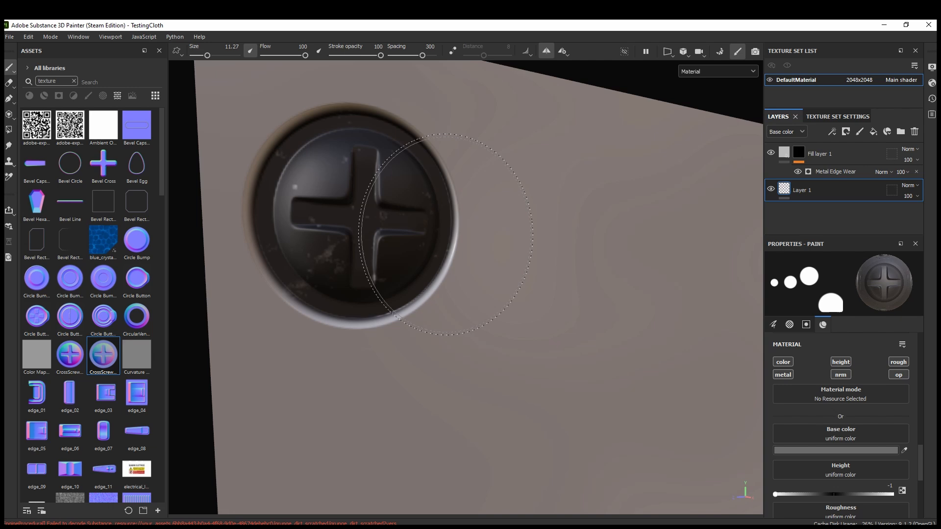
pyautogui.rightClick(820, 196)
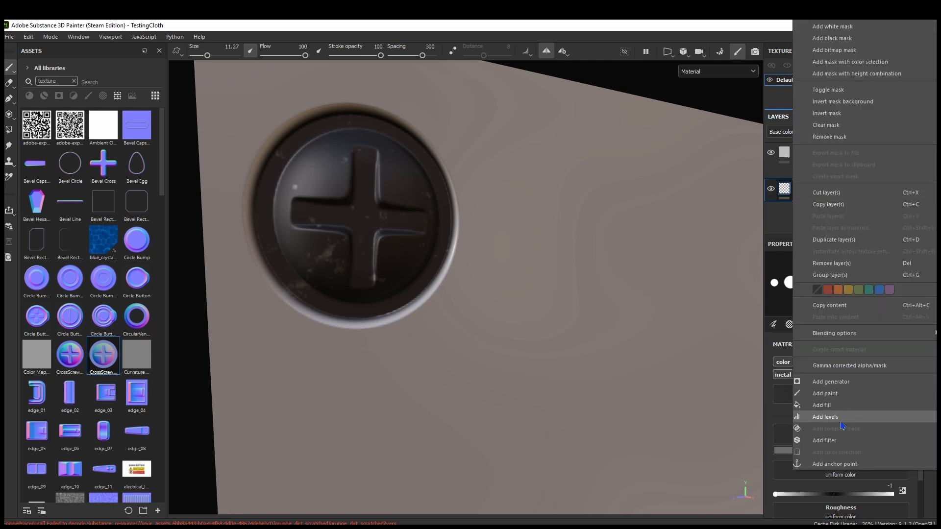
pyautogui.click(835, 463)
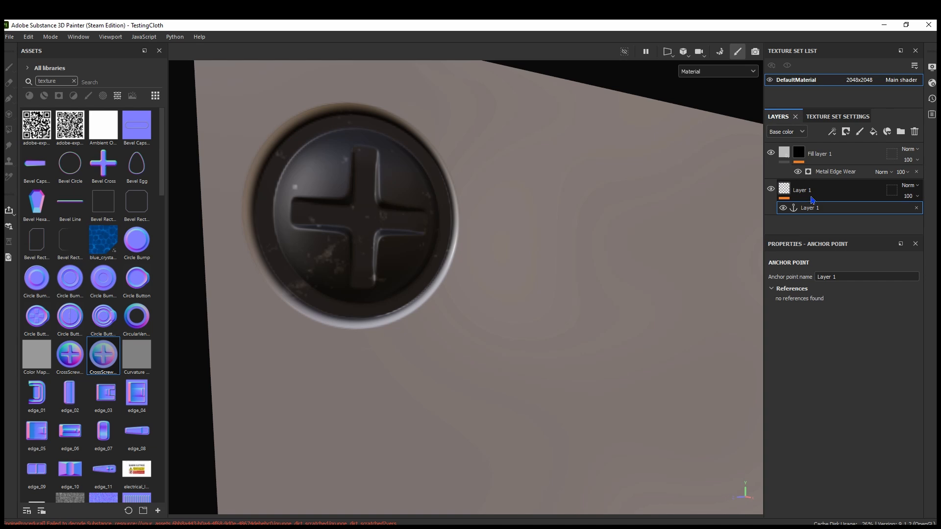
# Assign the Layer 1 anchor point to the Metal Edge Wear generator's Micro Normal input
pyautogui.click(835, 175)
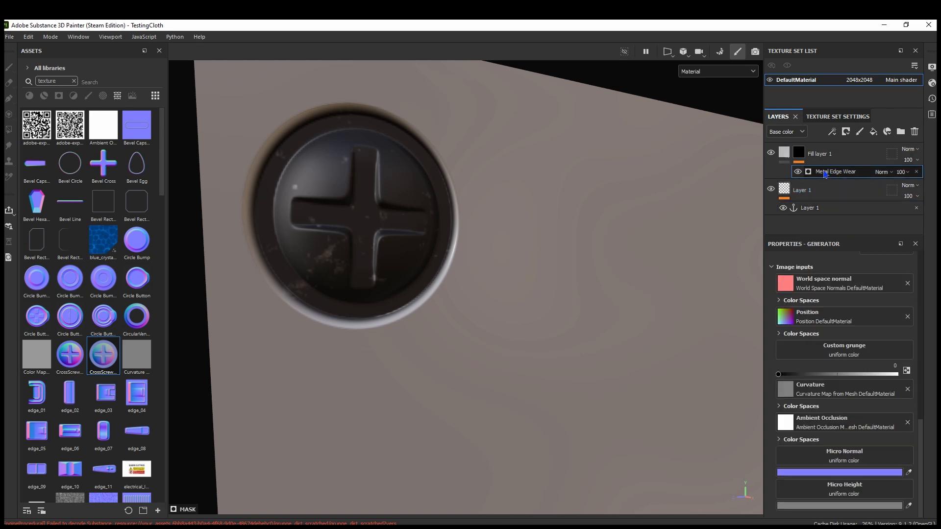
pyautogui.click(867, 459)
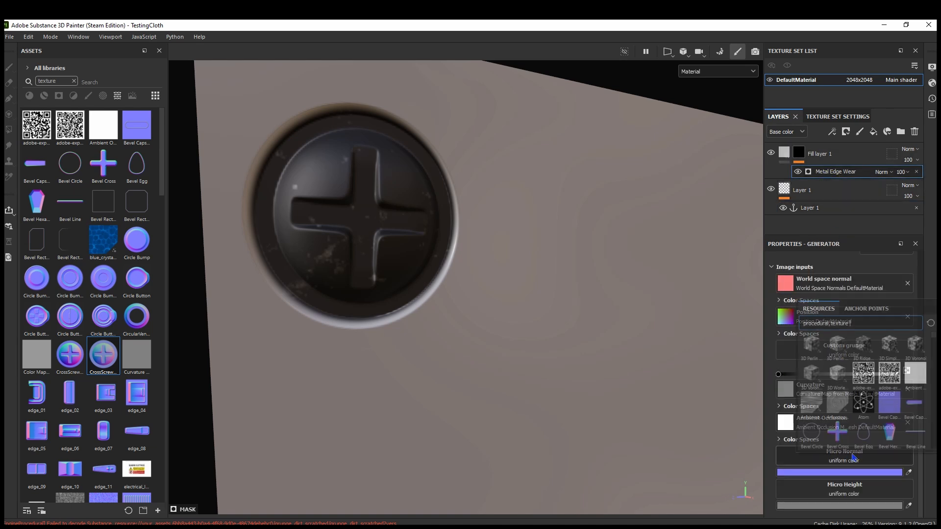
pyautogui.click(864, 309)
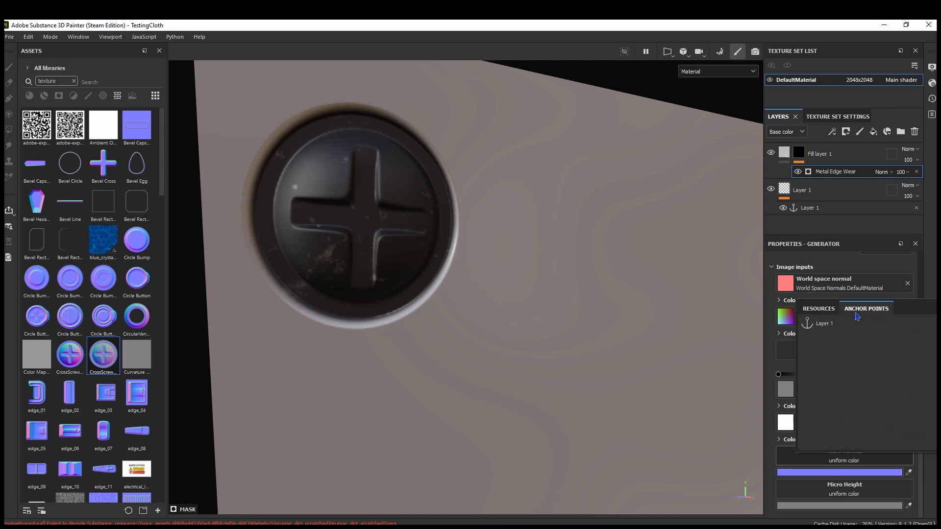
pyautogui.click(827, 330)
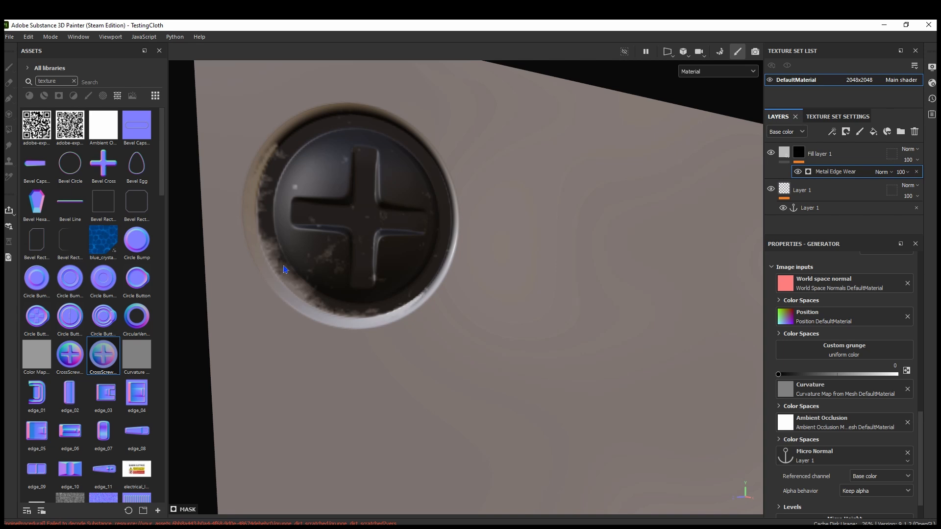
# Assign the Layer 1 anchor point to the generator's Micro Height input
pyautogui.scroll(-1, 773, 485)
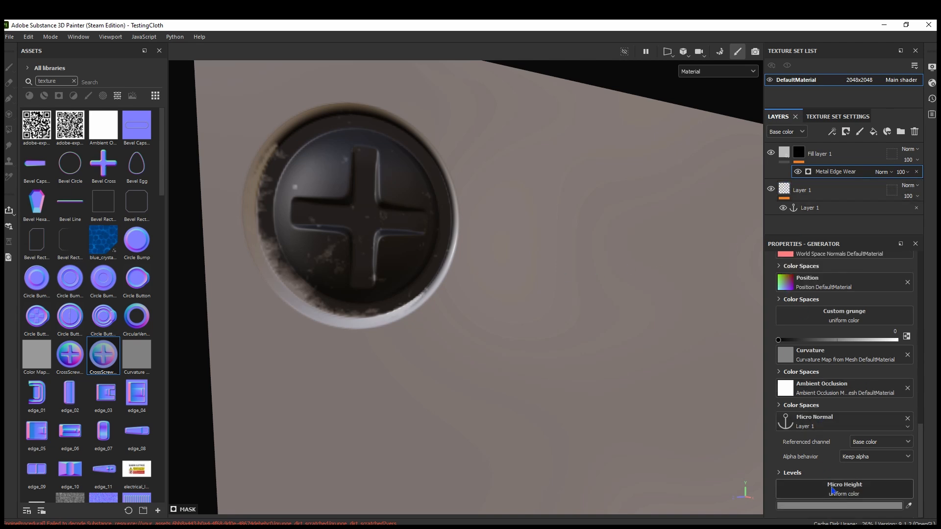
pyautogui.click(844, 489)
pyautogui.click(867, 341)
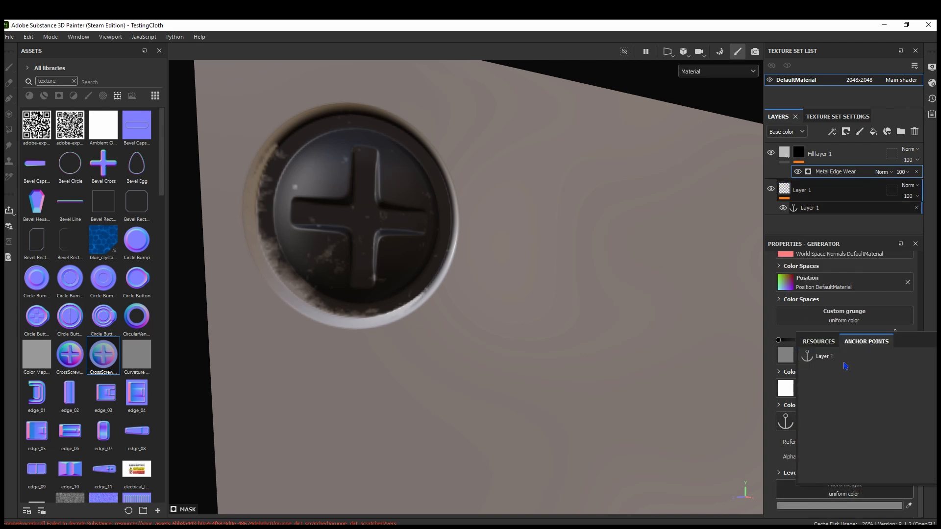
pyautogui.click(827, 363)
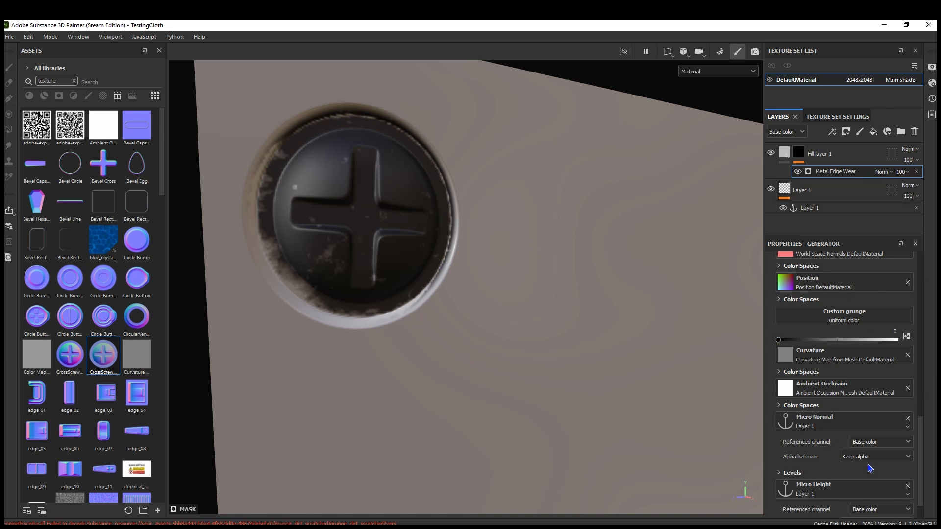
# Expand the Levels of the Micro Height input and invert them
pyautogui.scroll(-1, 833, 431)
pyautogui.click(779, 506)
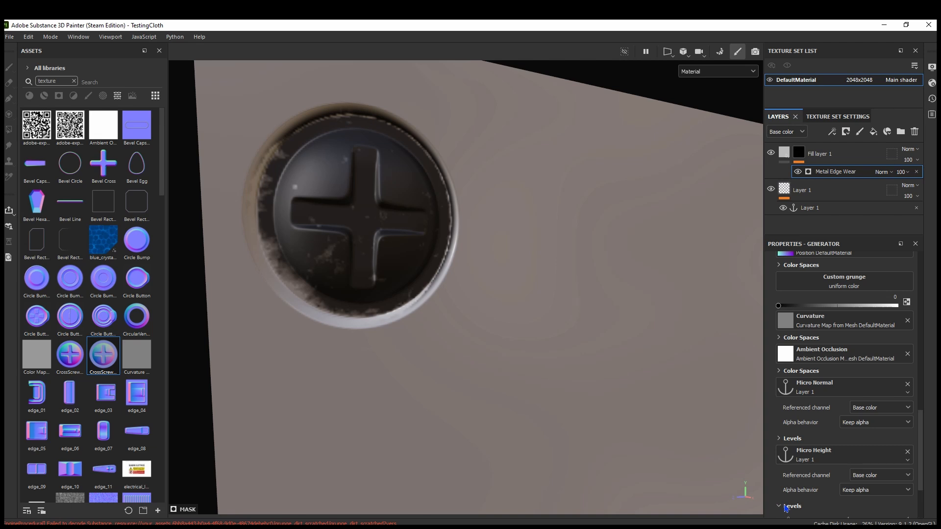
pyautogui.scroll(-3, 831, 389)
pyautogui.click(879, 503)
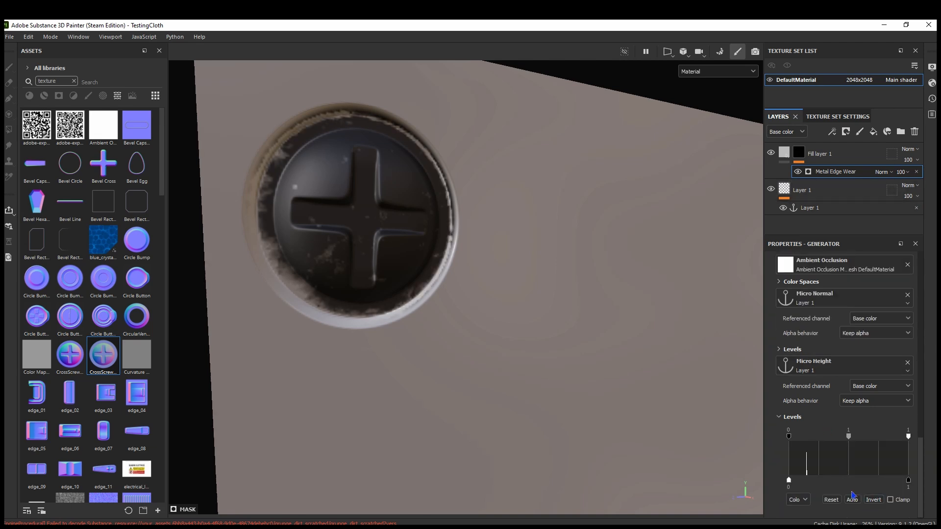
# Set the generator's Wear Level to 0.62 and Wear Contrast to 1, and inspect the wear on the screw
pyautogui.scroll(10, 832, 394)
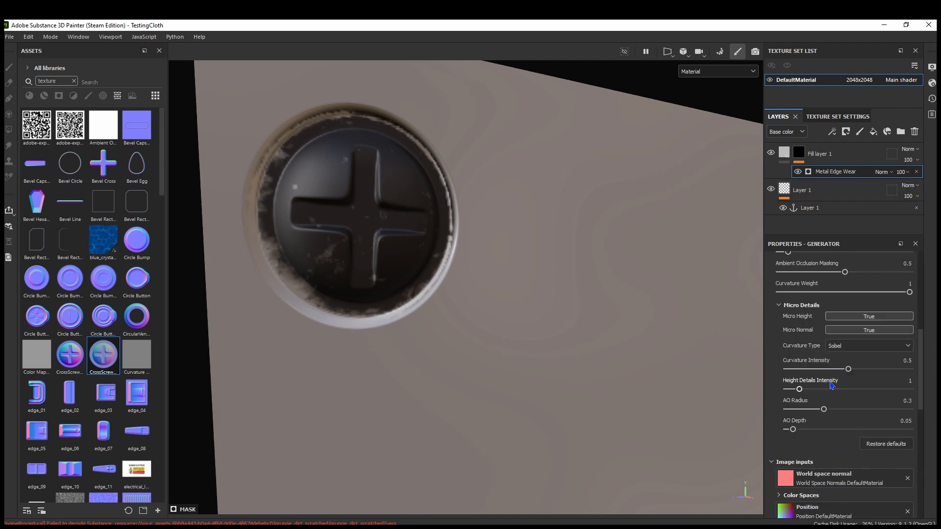
pyautogui.moveTo(849, 399); pyautogui.dragTo(860, 377)
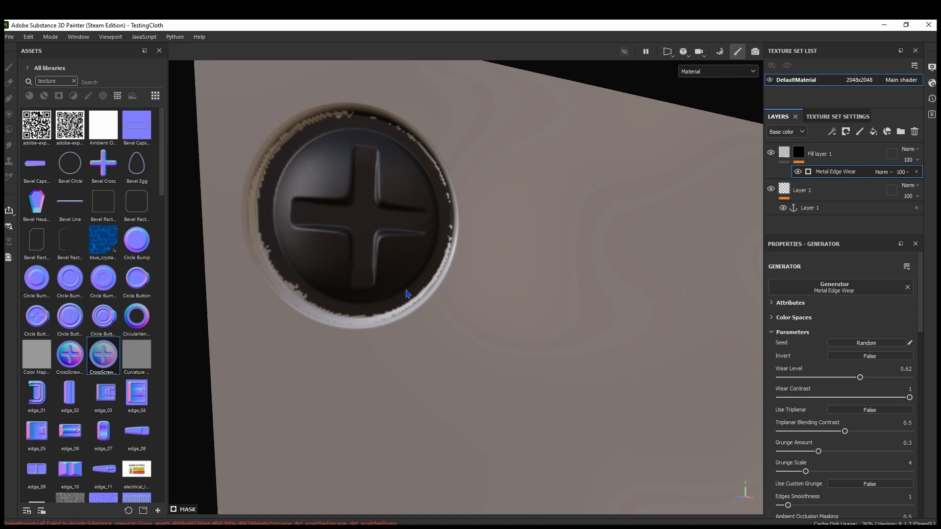
pyautogui.keyDown('alt'); pyautogui.moveTo(406, 291); pyautogui.dragTo(531, 404, button='right'); pyautogui.keyUp('alt')
pyautogui.keyDown('alt'); pyautogui.moveTo(531, 404); pyautogui.dragTo(460, 296, button='middle'); pyautogui.keyUp('alt')
pyautogui.keyDown('alt'); pyautogui.moveTo(460, 296); pyautogui.dragTo(451, 321, button='right'); pyautogui.keyUp('alt')
pyautogui.keyDown('alt'); pyautogui.moveTo(451, 321); pyautogui.dragTo(400, 267, button='middle'); pyautogui.keyUp('alt')
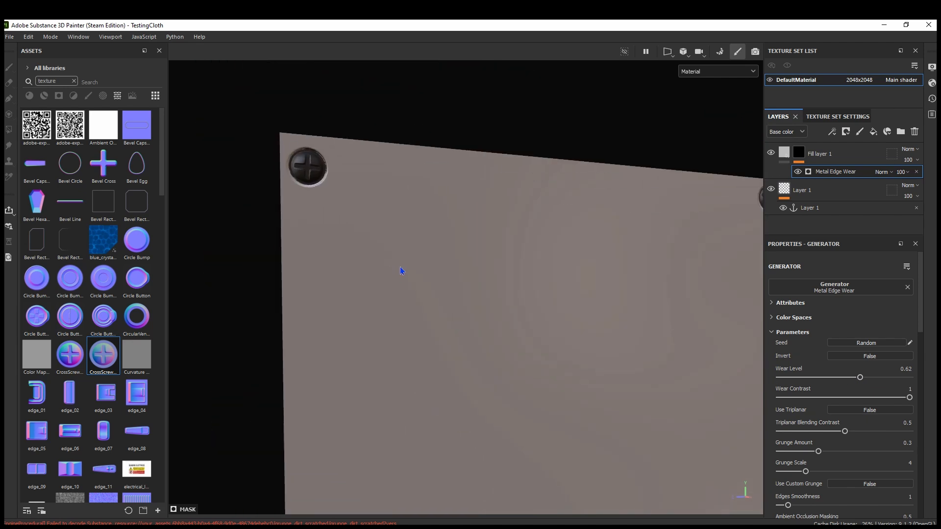
pyautogui.scroll(5, 312, 186)
# Set Fill layer 1's Metallic to 1 and its Roughness to 0.25
pyautogui.click(784, 153)
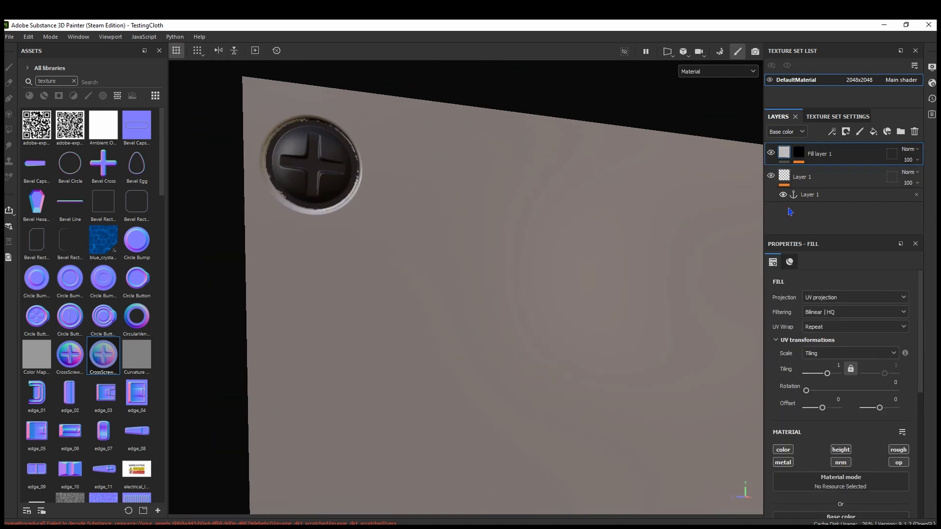
pyautogui.scroll(-6, 796, 375)
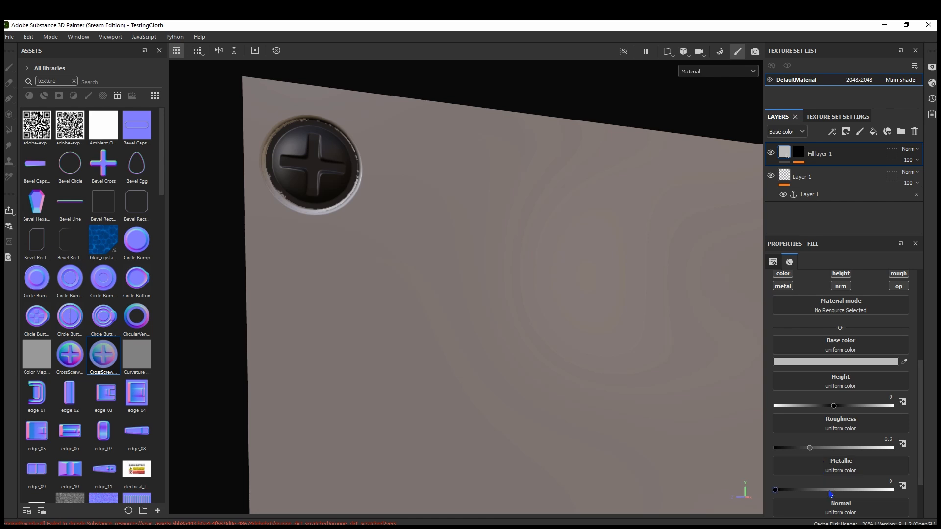
pyautogui.moveTo(841, 490); pyautogui.dragTo(891, 490)
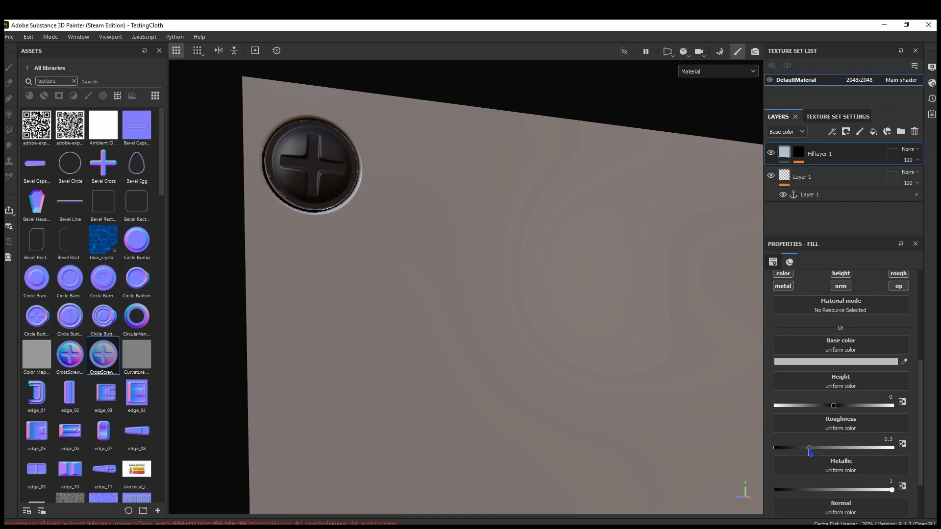
pyautogui.moveTo(810, 449); pyautogui.dragTo(808, 449)
pyautogui.doubleClick(881, 438)
pyautogui.write('0.25')
pyautogui.press('Return')
# Change Fill layer 1's Base color to a slightly darker grey
pyautogui.click(798, 362)
pyautogui.moveTo(799, 415)
pyautogui.mouseDown()
pyautogui.moveTo(791, 434)
pyautogui.moveTo(789, 411)
pyautogui.mouseUp()
pyautogui.click(921, 339)
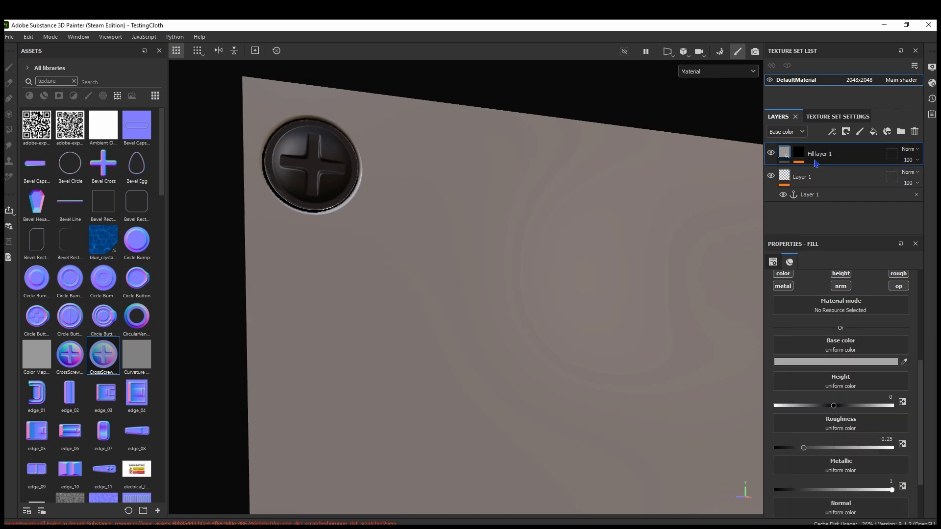
# Try a Wear Level of 0.85 on the fill layer's Metal Edge Wear generator and readjust its Wear Contrast
pyautogui.click(798, 154)
pyautogui.click(824, 173)
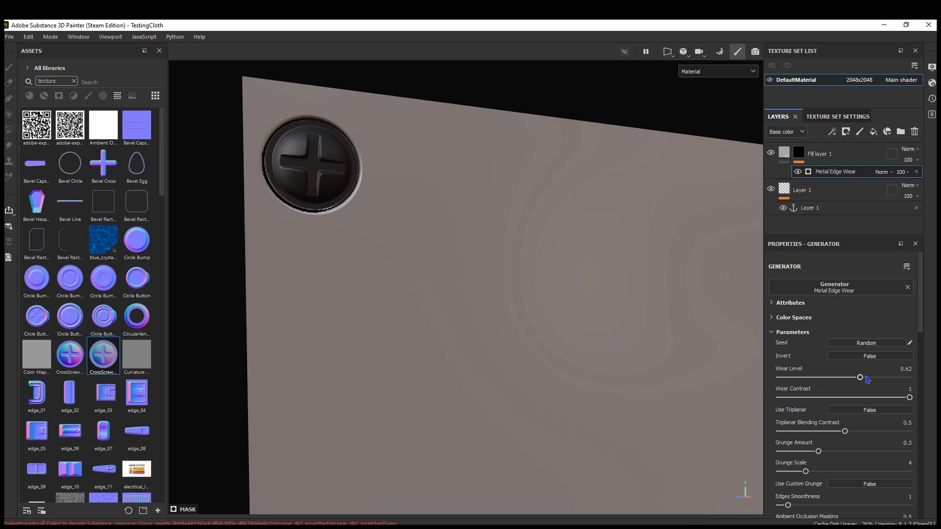
pyautogui.moveTo(865, 380)
pyautogui.mouseDown()
pyautogui.moveTo(889, 380)
pyautogui.moveTo(860, 378)
pyautogui.mouseUp()
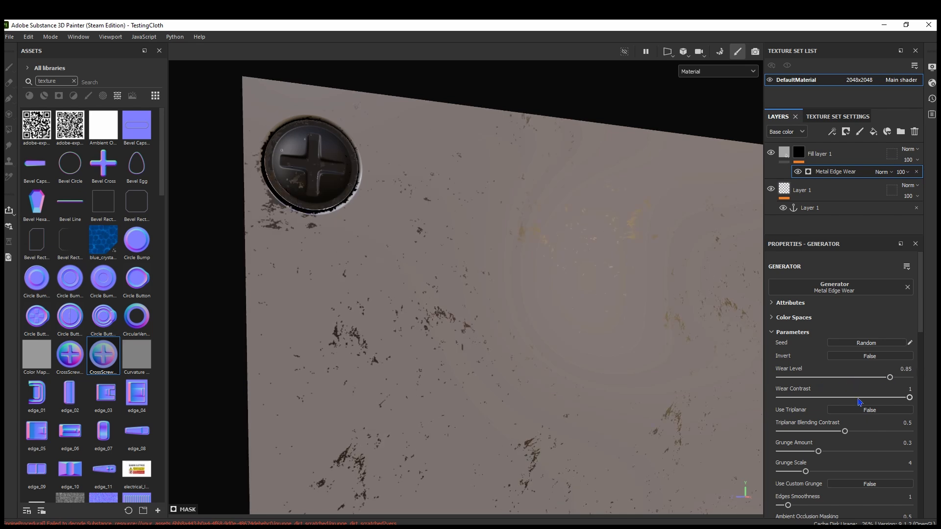
pyautogui.moveTo(819, 397); pyautogui.dragTo(866, 402)
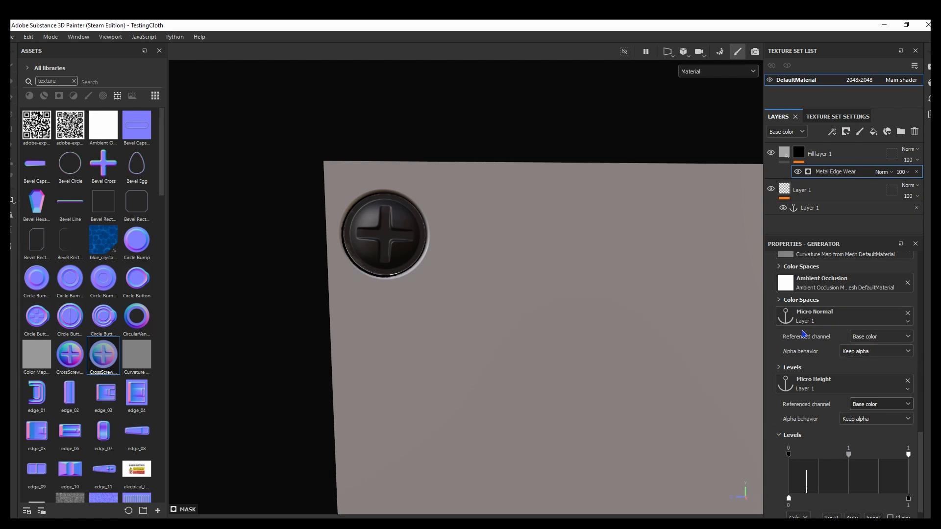
# Set the Micro Normal referenced channel of Fill layer 1's Metal Edge Wear generator to Normal
pyautogui.click(815, 154)
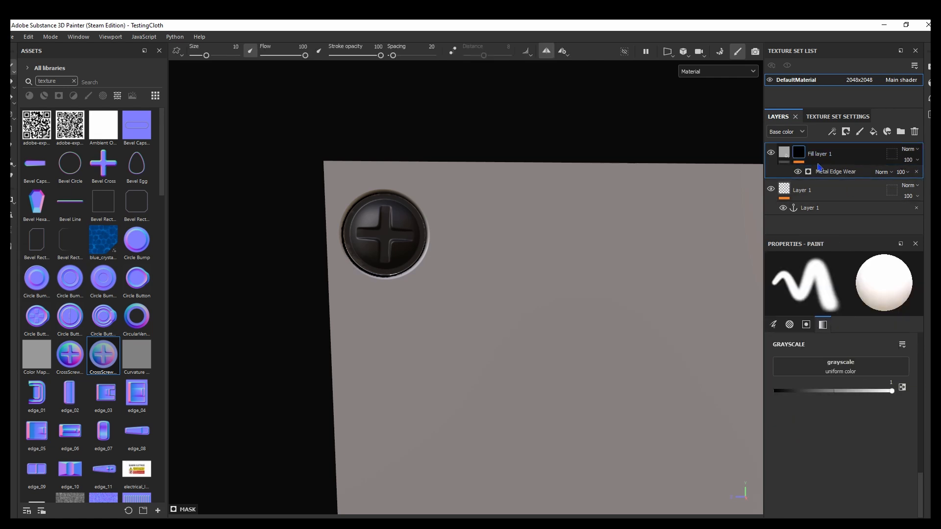
pyautogui.click(839, 176)
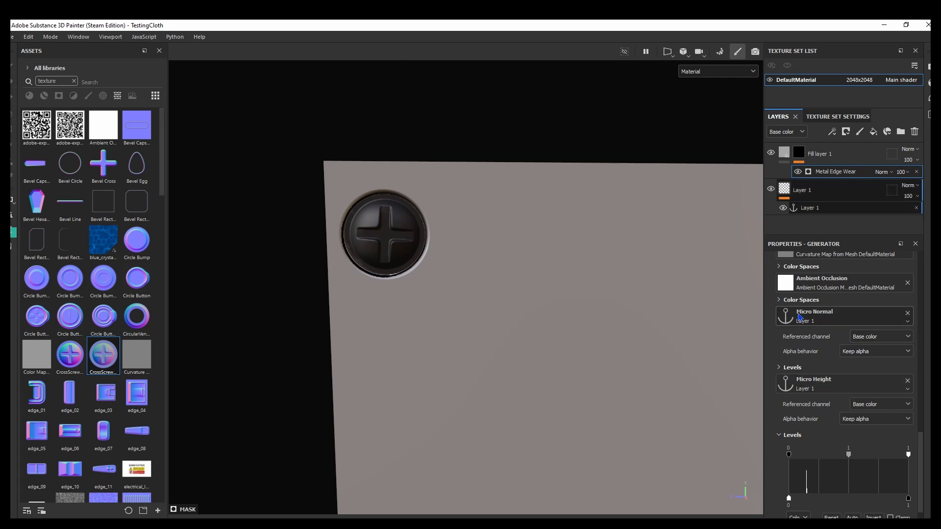
pyautogui.click(864, 336)
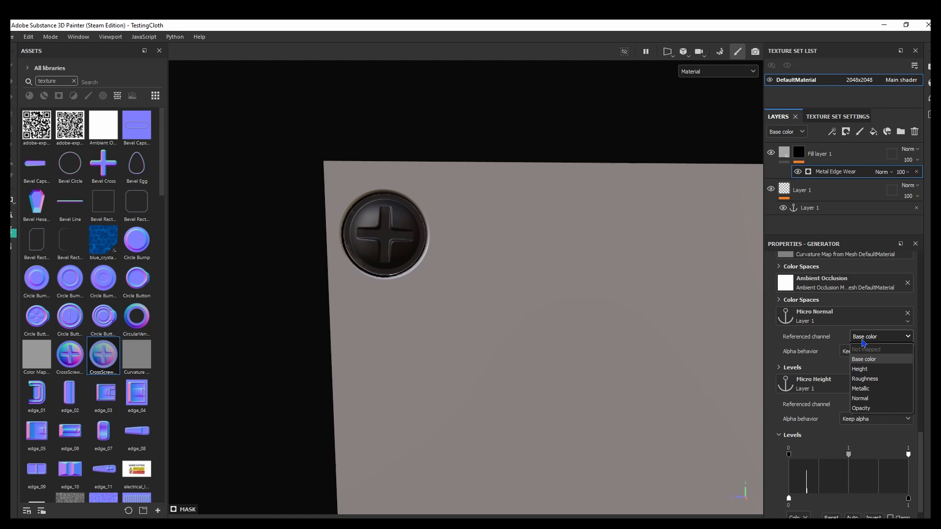
pyautogui.click(863, 398)
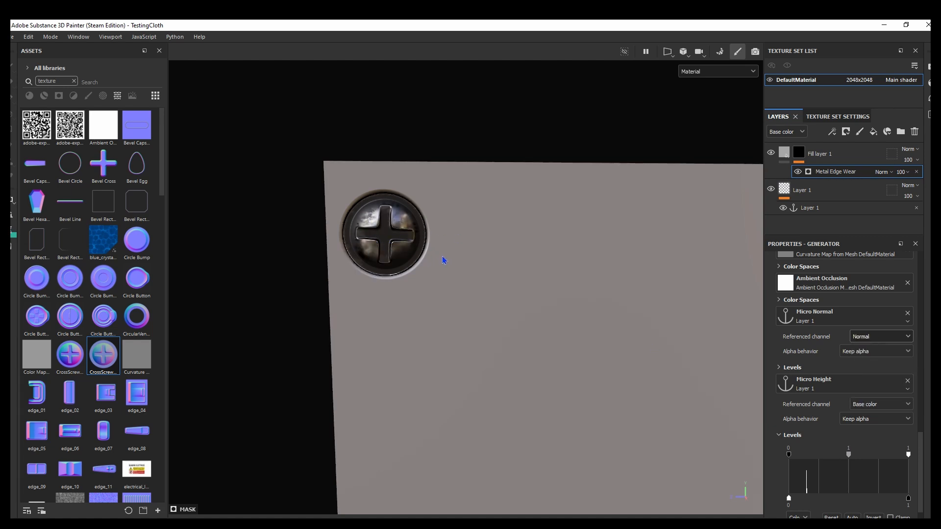
pyautogui.moveTo(442, 257)
pyautogui.keyDown('shift'); pyautogui.mouseDown(button='right')
pyautogui.moveTo(474, 261)
pyautogui.moveTo(434, 262)
pyautogui.mouseUp(button='right'); pyautogui.keyUp('shift')
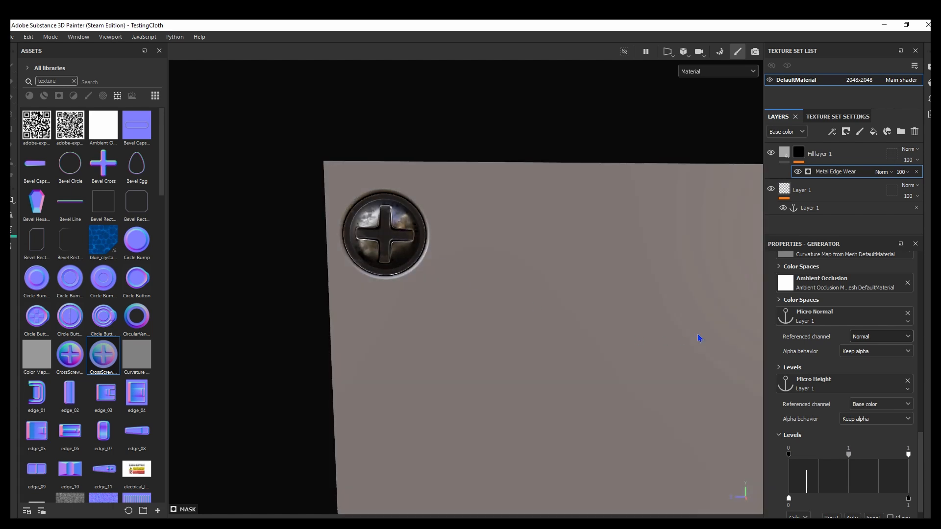
# Set the generator's Micro Height referenced channel to Height and inspect the edge wear on the stamped screws
pyautogui.click(859, 409)
pyautogui.click(861, 430)
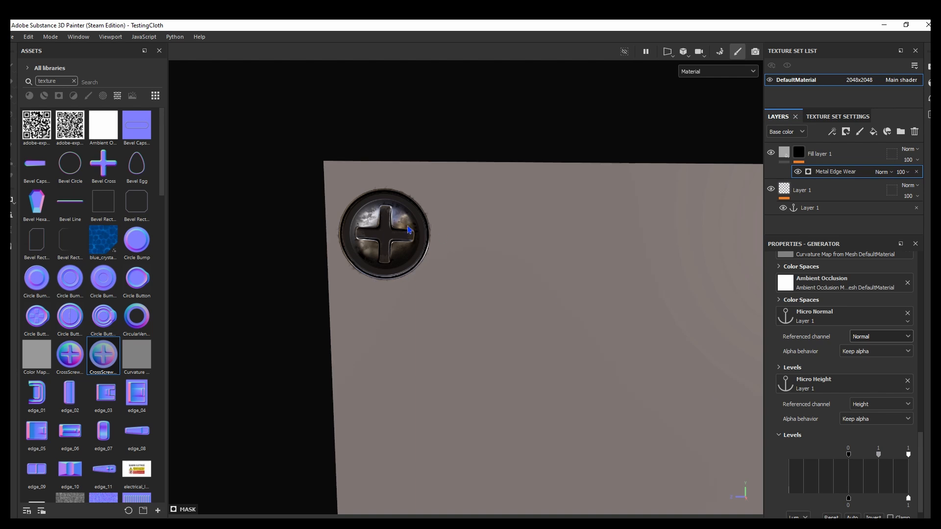
pyautogui.moveTo(427, 235)
pyautogui.keyDown('shift'); pyautogui.mouseDown(button='right')
pyautogui.moveTo(466, 239)
pyautogui.moveTo(436, 238)
pyautogui.mouseUp(button='right'); pyautogui.keyUp('shift')
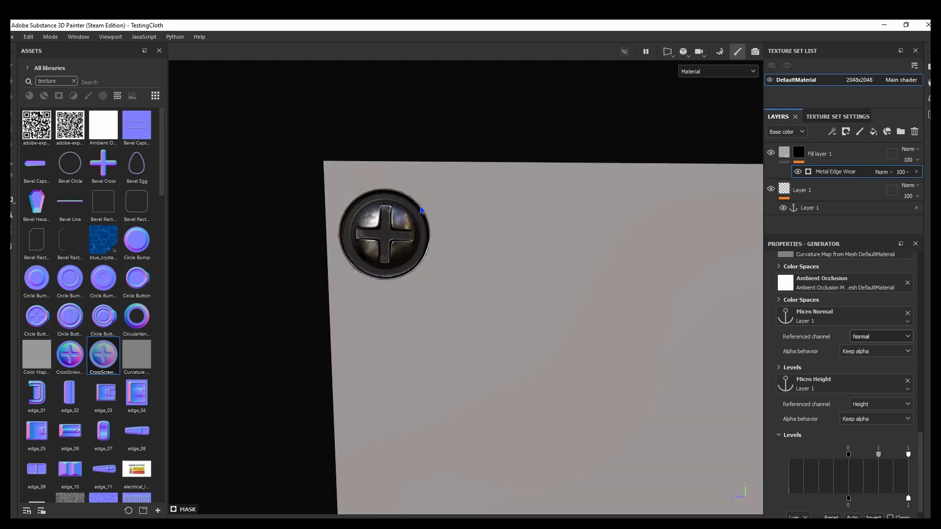
pyautogui.keyDown('shift'); pyautogui.moveTo(422, 265); pyautogui.dragTo(456, 265, button='right'); pyautogui.keyUp('shift')
pyautogui.scroll(-5, 456, 267)
pyautogui.keyDown('alt'); pyautogui.moveTo(612, 288); pyautogui.dragTo(471, 266, button='middle'); pyautogui.keyUp('alt')
pyautogui.scroll(3, 525, 267)
pyautogui.scroll(-1, 524, 266)
# Add a new fill layer and move it beneath Layer 1 at the bottom of the layer stack
pyautogui.click(865, 149)
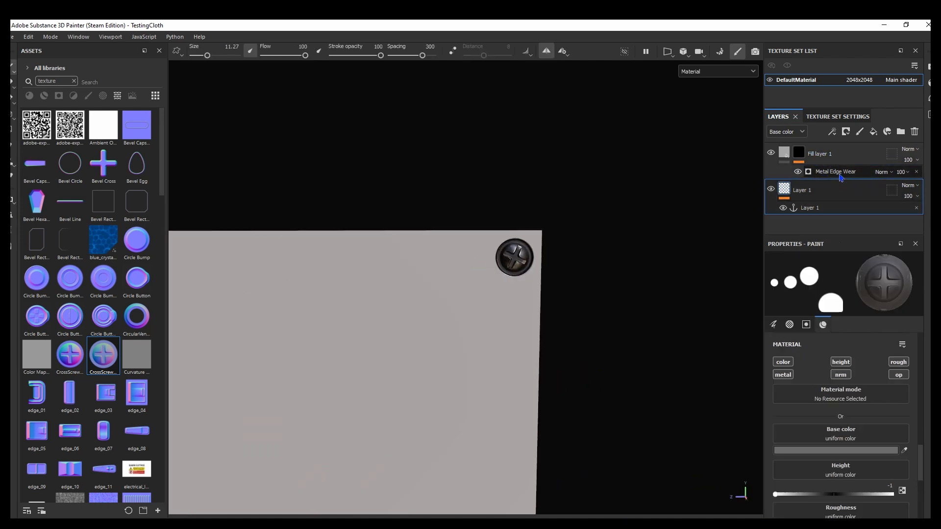
pyautogui.click(873, 132)
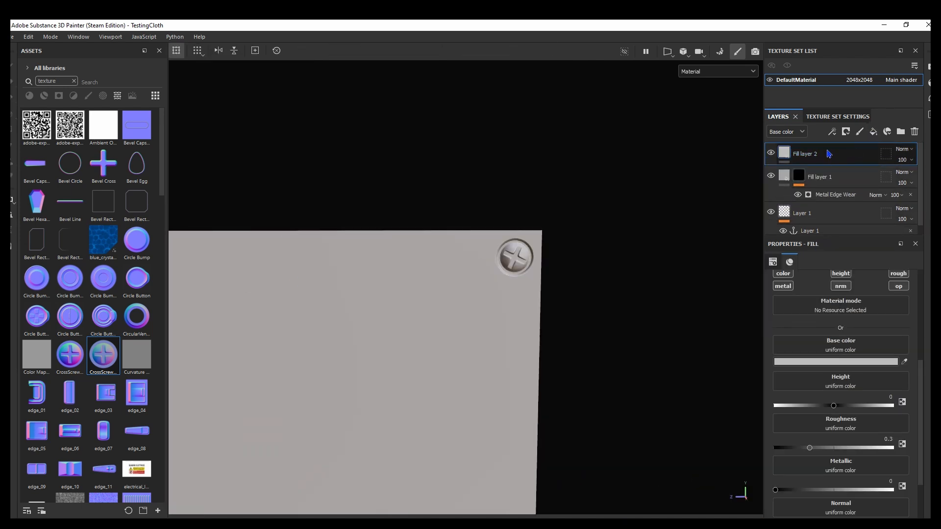
pyautogui.moveTo(833, 153); pyautogui.dragTo(840, 228)
# Set the new bottom fill layer's Base color to dark grey 343434 and inspect the screw against it
pyautogui.click(814, 361)
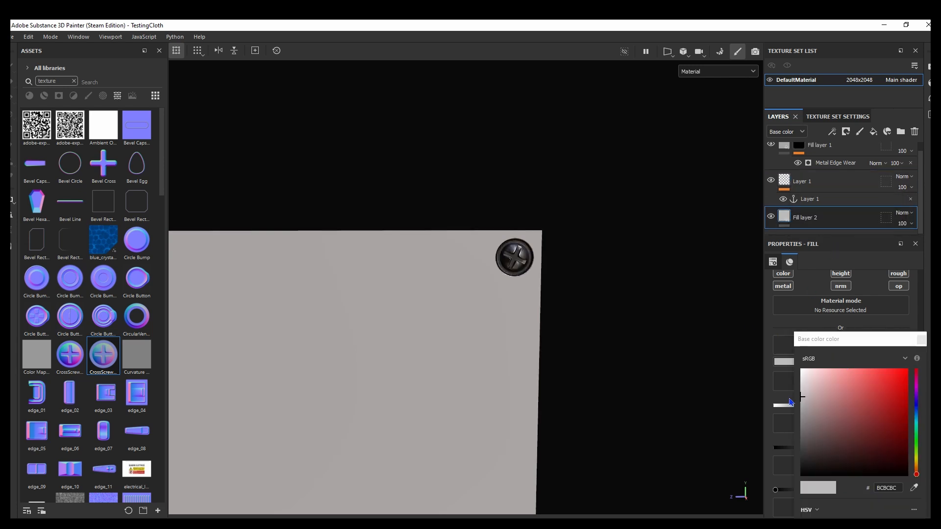
pyautogui.moveTo(802, 399); pyautogui.dragTo(799, 454)
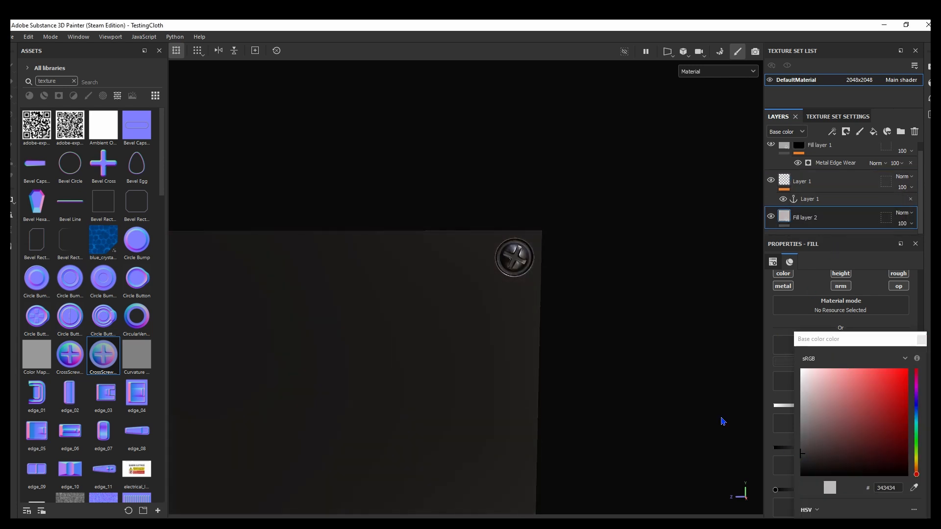
pyautogui.keyDown('alt'); pyautogui.moveTo(387, 279); pyautogui.dragTo(616, 265, button='middle'); pyautogui.keyUp('alt')
pyautogui.keyDown('alt'); pyautogui.moveTo(173, 241); pyautogui.dragTo(435, 242, button='middle'); pyautogui.keyUp('alt')
pyautogui.keyDown('alt'); pyautogui.moveTo(443, 264); pyautogui.dragTo(480, 266); pyautogui.keyUp('alt')
pyautogui.scroll(4, 460, 264)
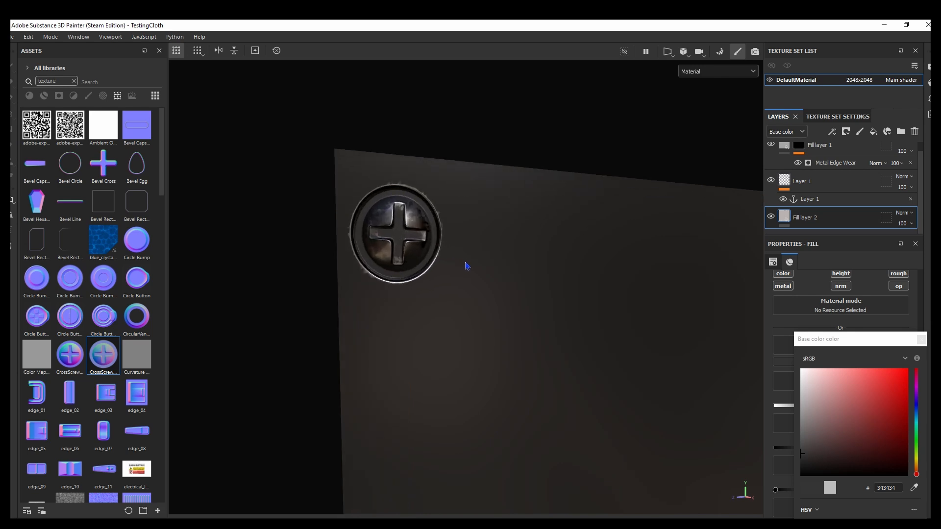
pyautogui.keyDown('shift'); pyautogui.moveTo(466, 266); pyautogui.dragTo(390, 275, button='right'); pyautogui.keyUp('shift')
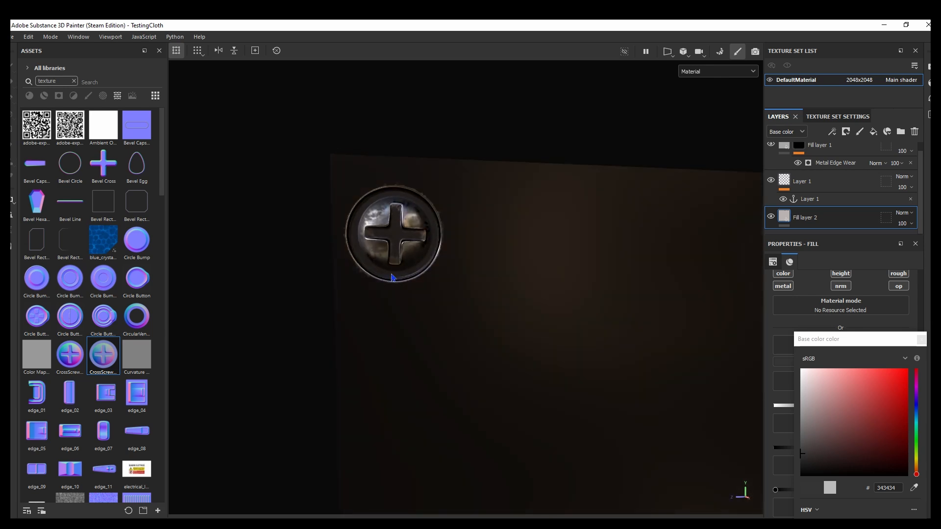